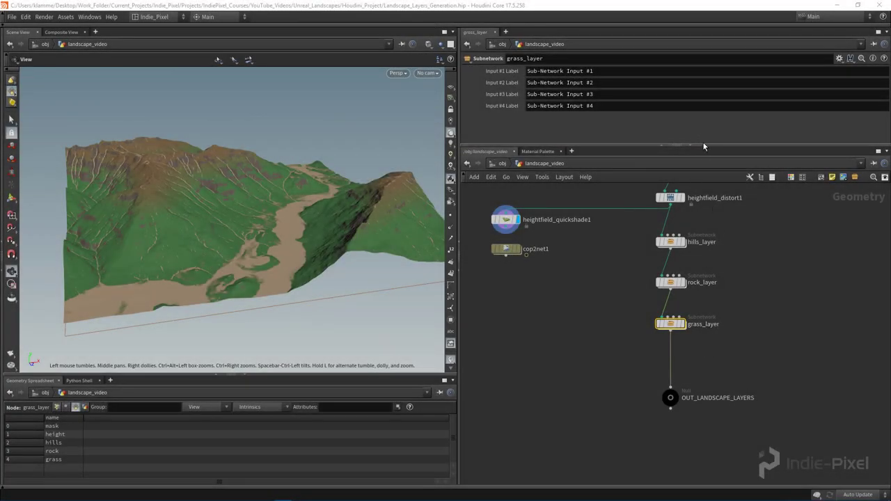
Examine the landscape's grass, rock and riverbed areas from several angles and up close
drag(698, 144, 701, 130)
drag(199, 227, 225, 126)
drag(164, 172, 247, 228)
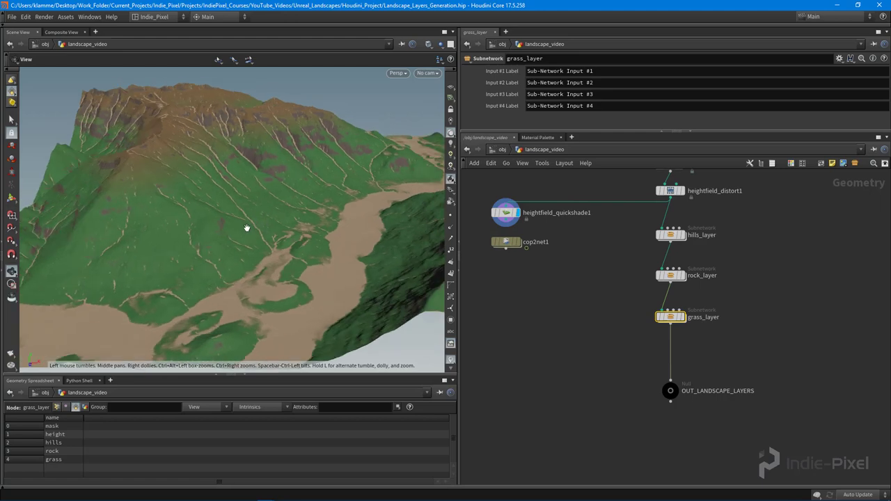
drag(279, 268, 315, 255)
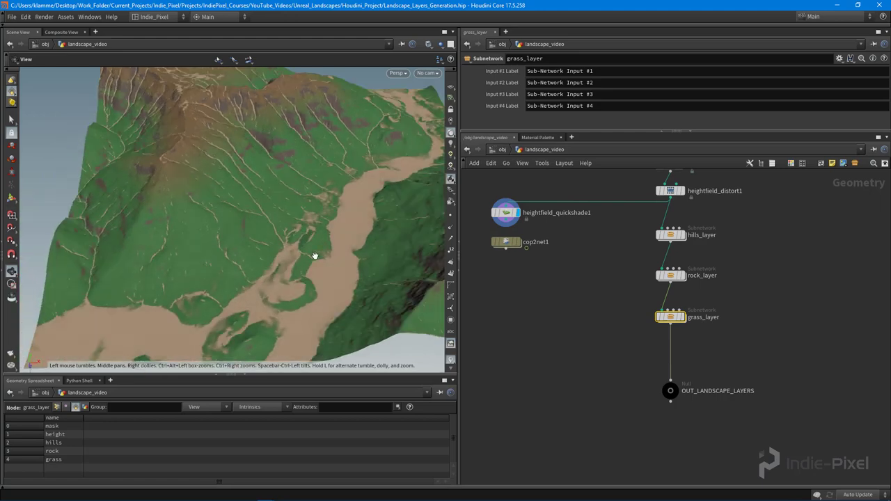
drag(241, 313, 116, 293)
right_drag(116, 292, 67, 274)
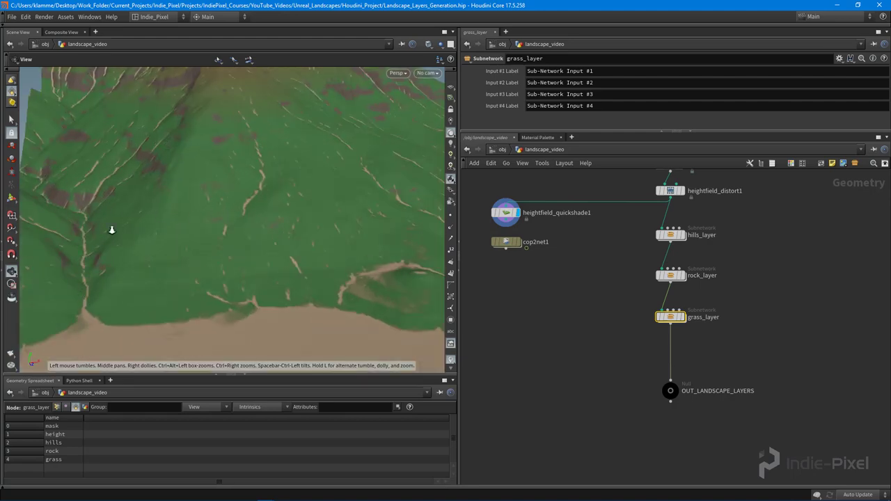
right_drag(111, 230, 209, 230)
mouse_move(209, 231)
mouse_down()
mouse_move(173, 232)
mouse_move(175, 220)
mouse_move(242, 227)
mouse_move(223, 225)
mouse_up()
Move the OUT_LANDSCAPE_LAYERS null farther below grass_layer to open up space between them
middle_drag(701, 351, 681, 330)
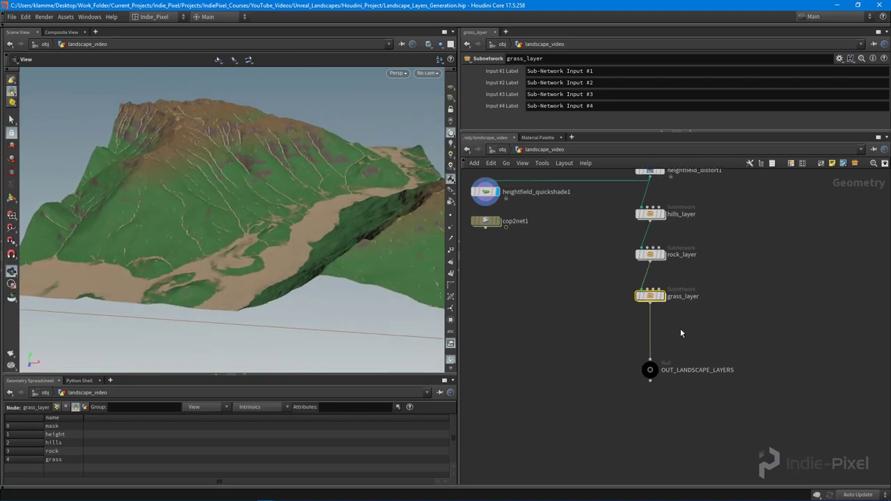
scroll(673, 339, up, 3)
drag(642, 387, 646, 418)
middle_drag(703, 332, 693, 346)
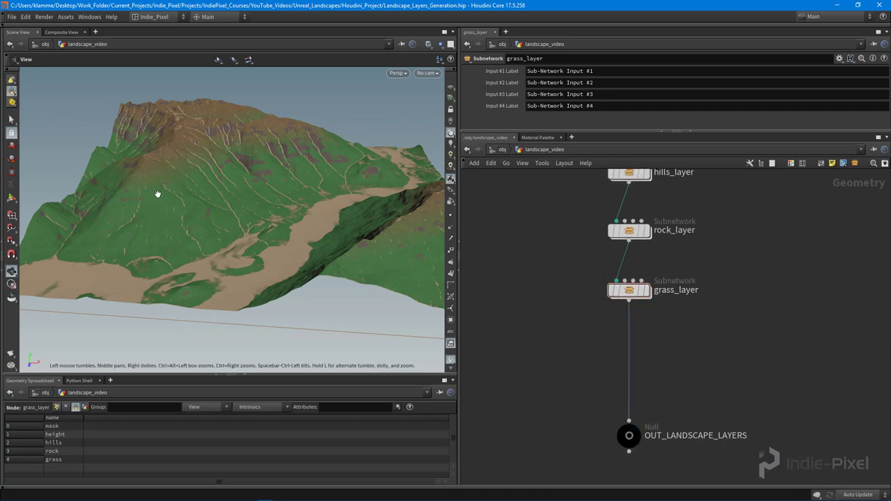
scroll(157, 194, up, 6)
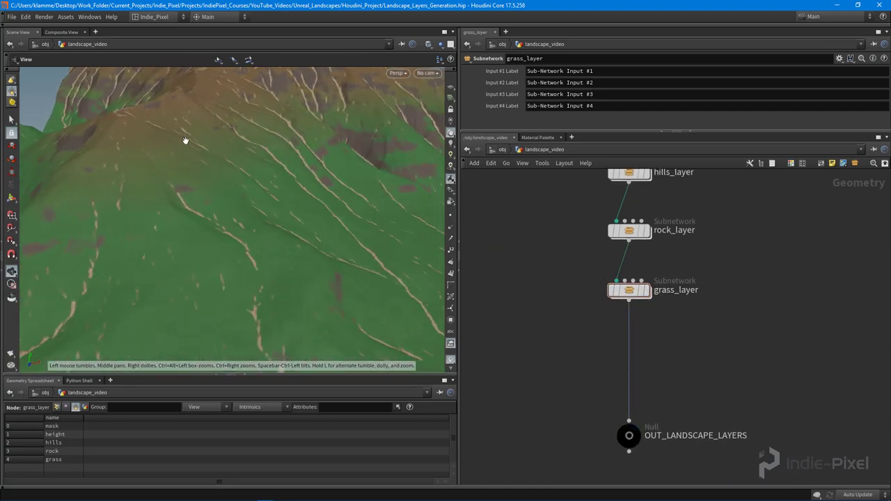
scroll(243, 180, down, 5)
drag(241, 192, 186, 167)
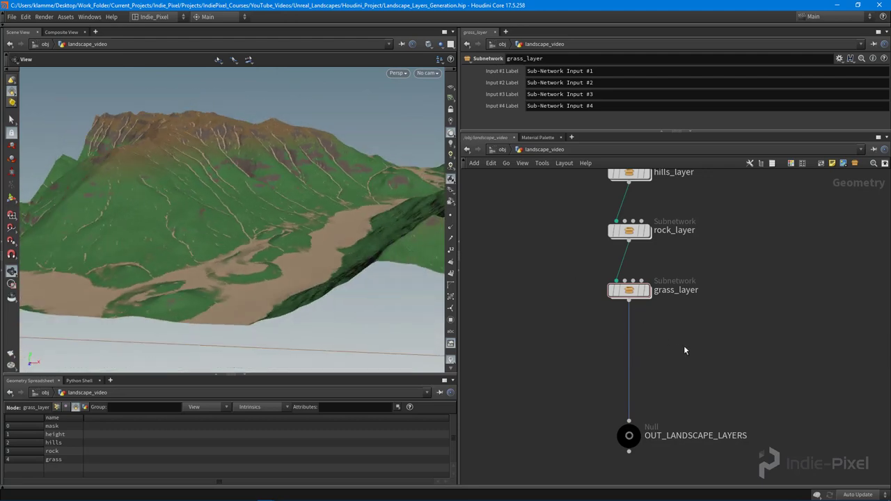
Go inside the grass_layer subnetwork and move heightfield_copylayer1 farther below heightfield_maskbyfeature1
middle_drag(684, 350, 675, 334)
double_click(620, 276)
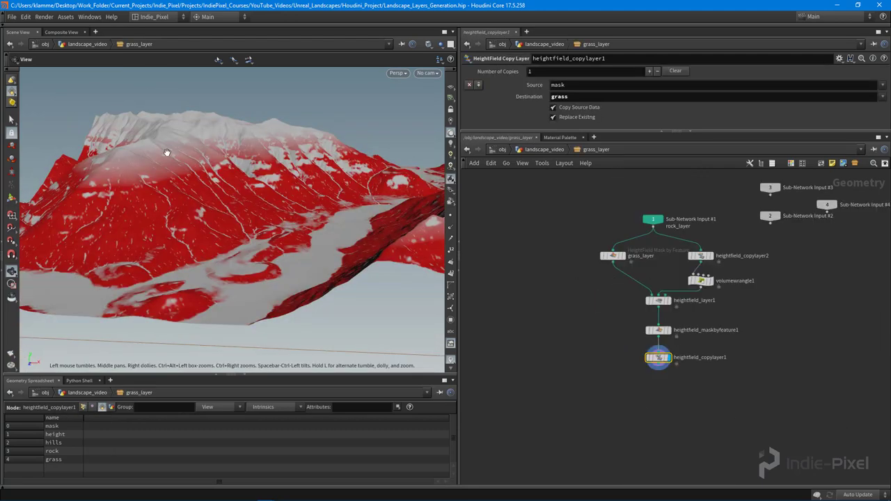
scroll(164, 155, up, 2)
scroll(604, 335, up, 3)
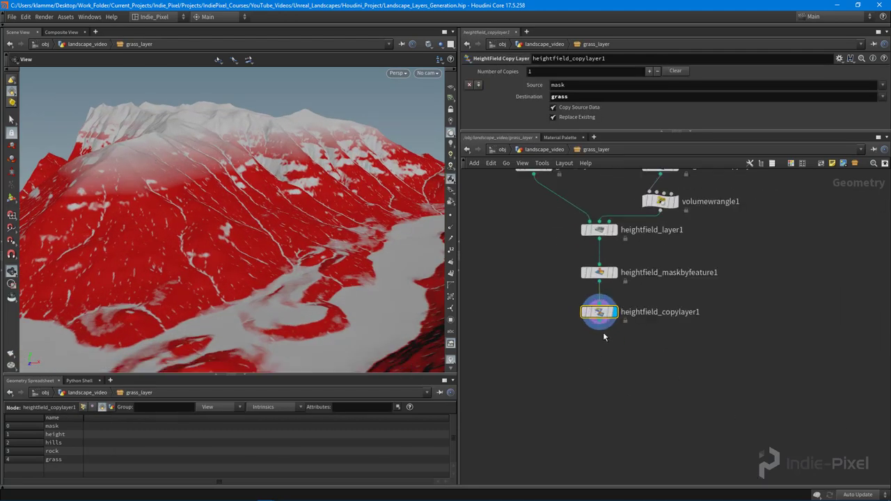
scroll(603, 336, up, 2)
drag(602, 313, 603, 416)
middle_drag(619, 327, 596, 325)
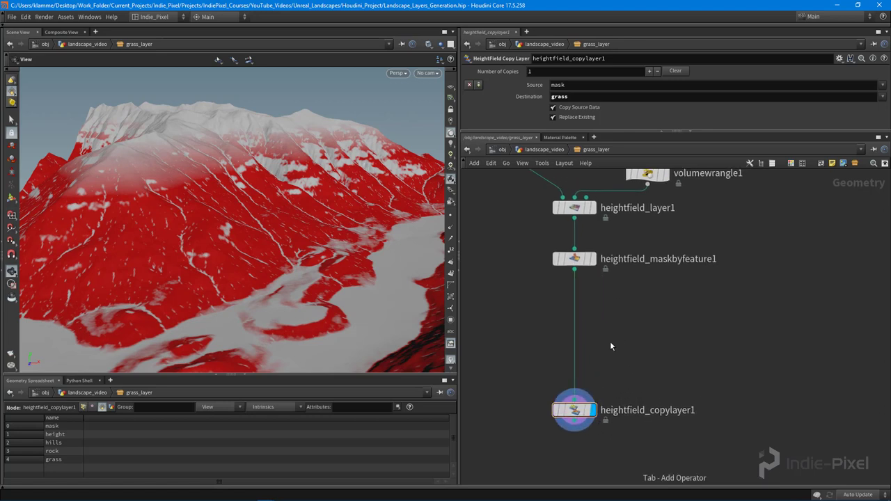
Add a HeightField Mask Noise node fed by heightfield_maskbyfeature1 and display its result
key(Tab)
text(noise)
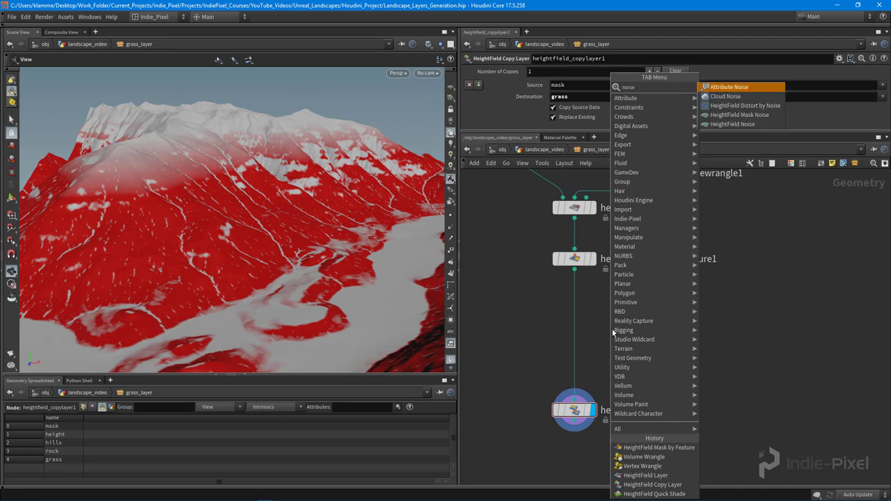
click(739, 115)
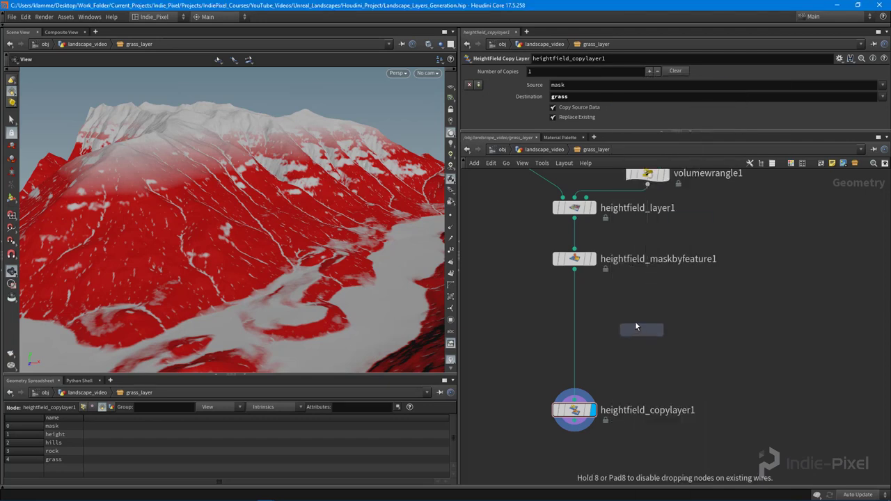
click(635, 322)
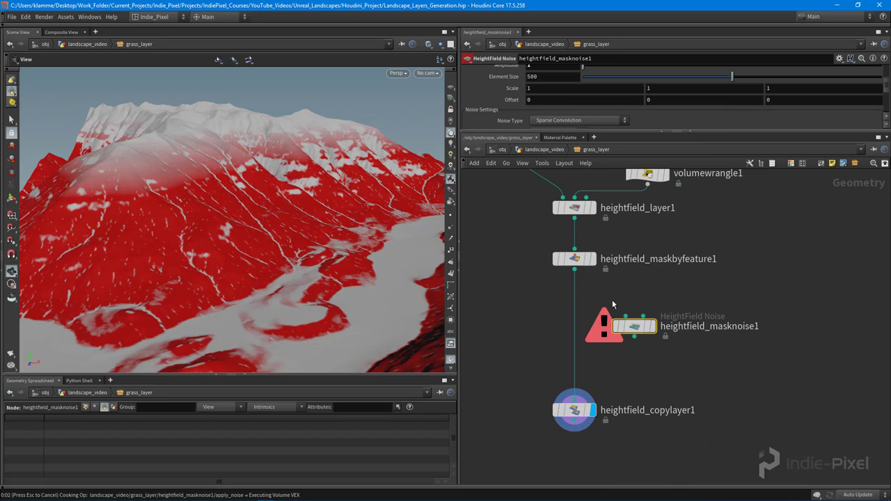
middle_drag(612, 305, 609, 308)
click(650, 329)
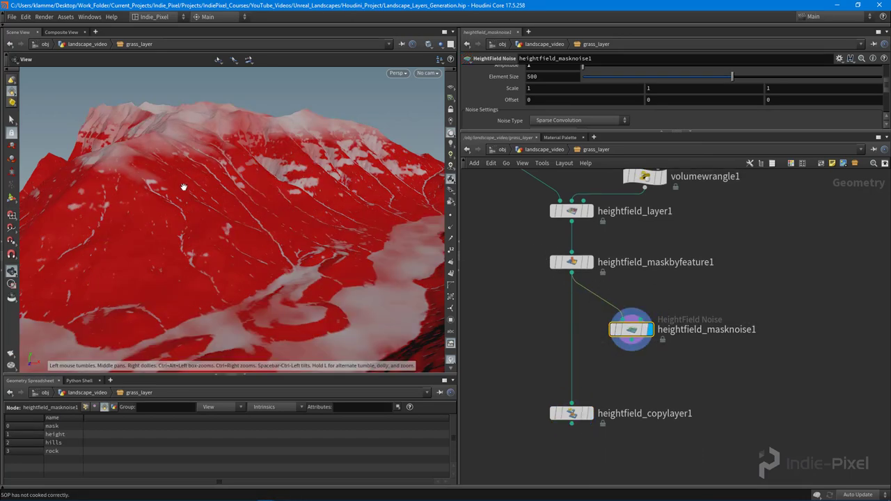
drag(183, 186, 174, 196)
drag(632, 324, 633, 307)
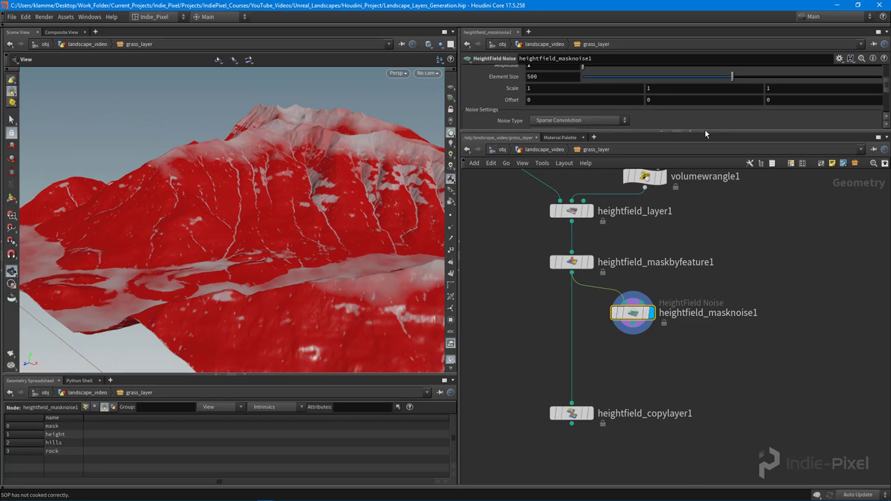
Set the mask noise's Combine Method to Multiply and its Element Size to 73
drag(705, 191, 699, 262)
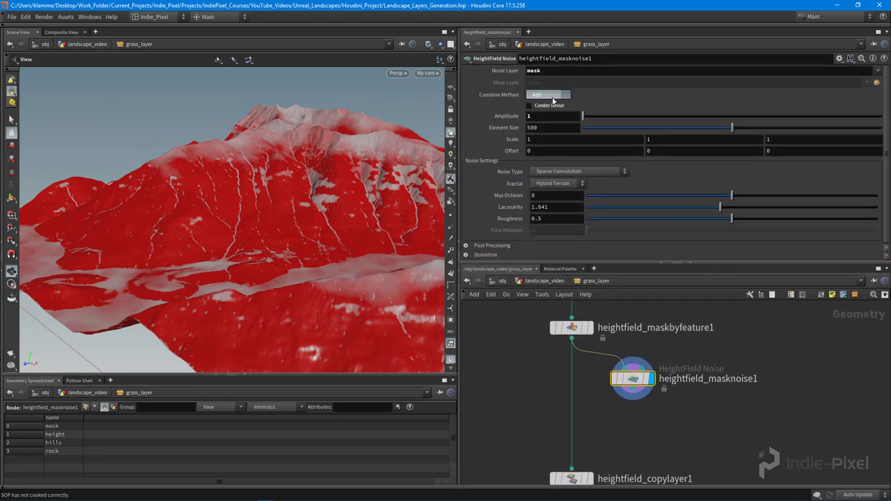
click(553, 101)
click(551, 144)
mouse_move(234, 185)
mouse_down()
mouse_move(219, 188)
mouse_move(250, 180)
mouse_up()
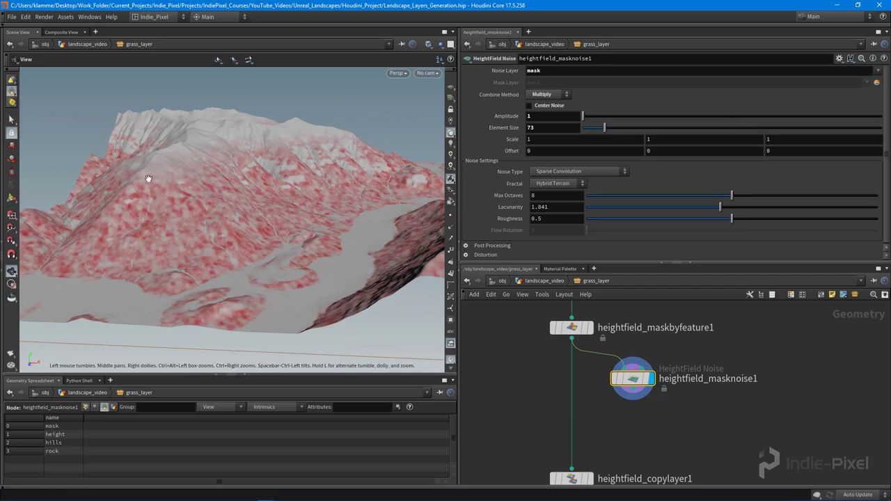
Set the mask noise's Amplitude to 2 and check the resulting mask on the slopes
right_drag(200, 174, 306, 153)
drag(307, 153, 190, 169)
mouse_move(191, 169)
right_down()
mouse_move(211, 181)
mouse_move(201, 171)
right_up()
drag(201, 171, 193, 166)
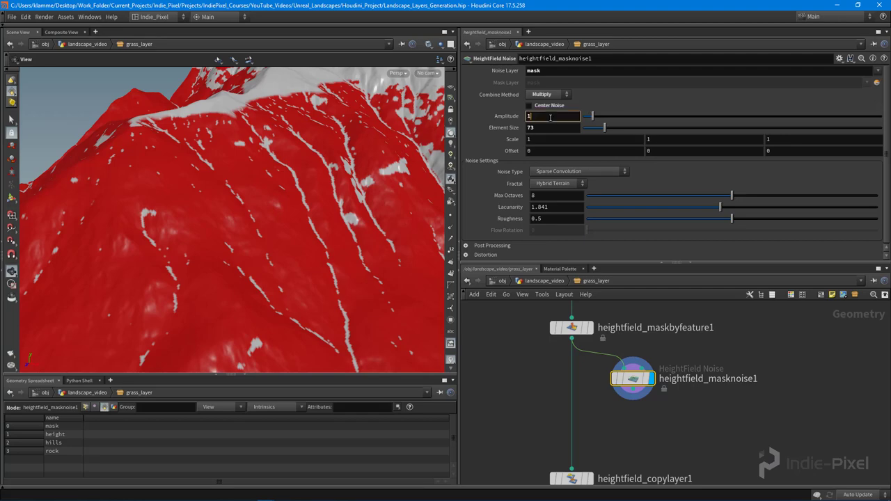
drag(241, 166, 300, 158)
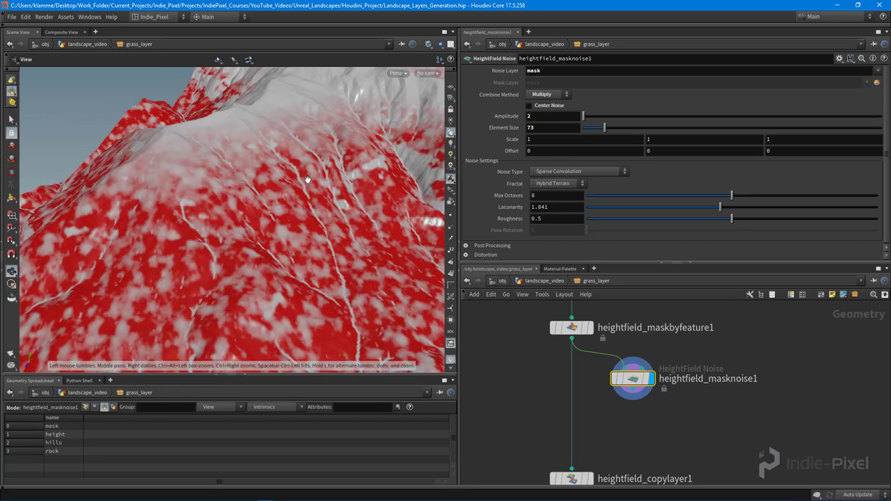
drag(308, 179, 230, 157)
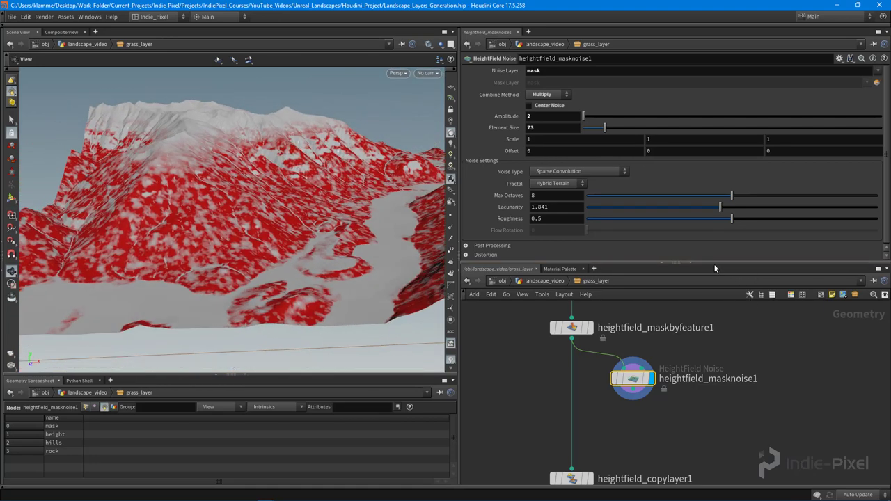
Move heightfield_masknoise1 off to the side and add a HeightField Layer node between it and the main node chain
drag(710, 262, 711, 195)
middle_drag(750, 320, 719, 317)
drag(601, 344, 713, 346)
key(Tab)
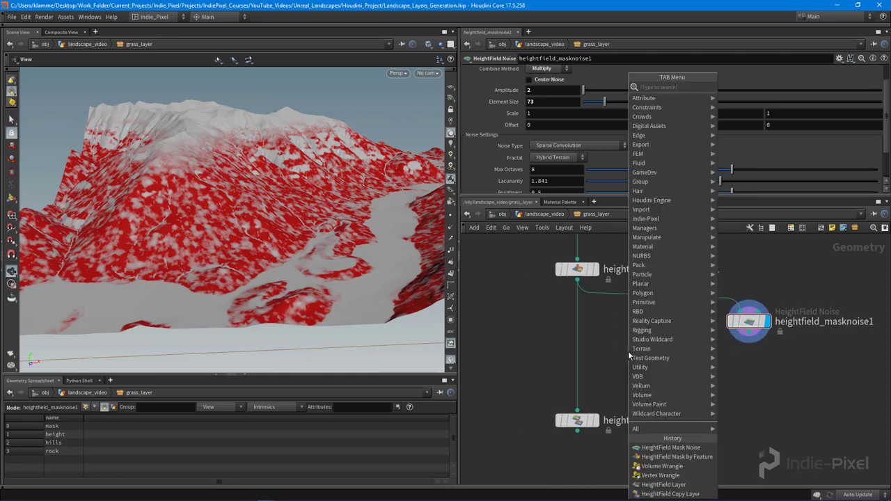
text(lay)
click(778, 170)
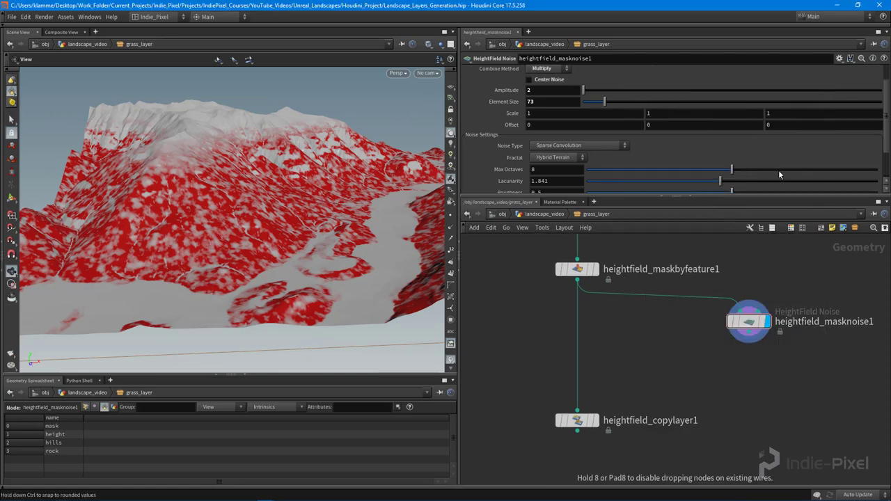
key(Tab)
text(laye)
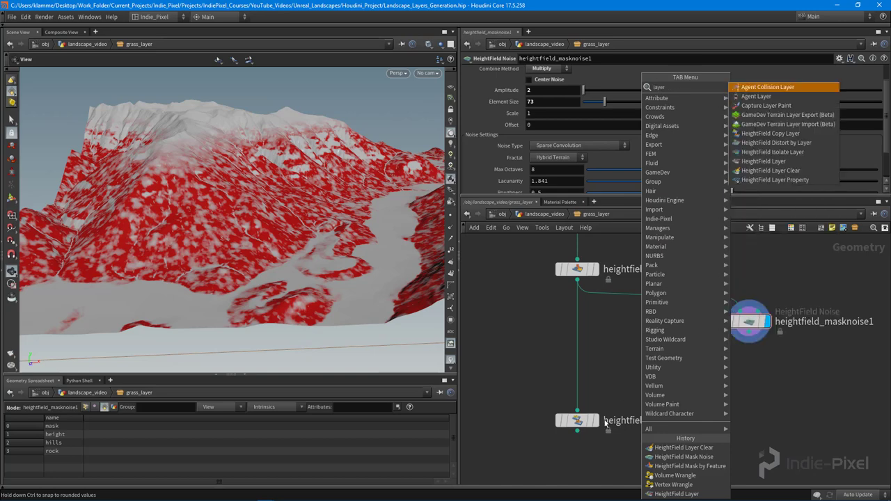
click(801, 161)
click(638, 353)
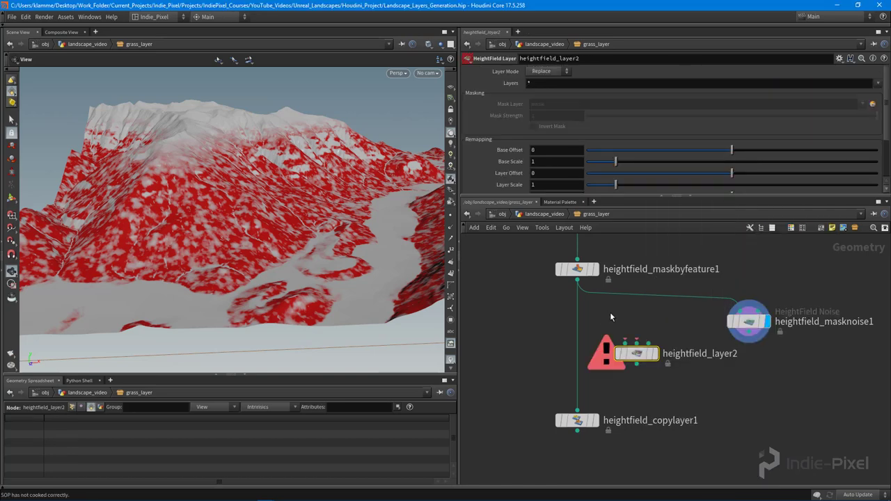
Wire heightfield_maskbyfeature1 into heightfield_layer2's first input and the mask noise into its second, and display the layer node
scroll(610, 317, up, 3)
drag(556, 266, 625, 358)
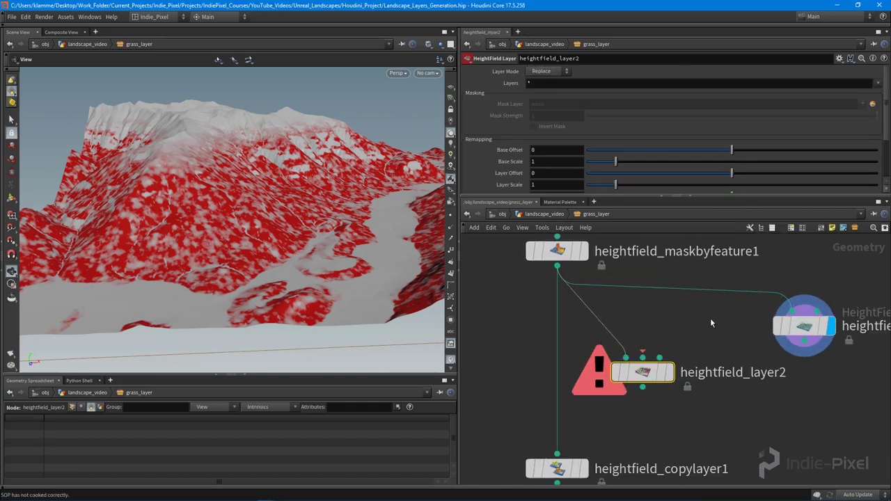
middle_drag(711, 319, 711, 336)
click(804, 358)
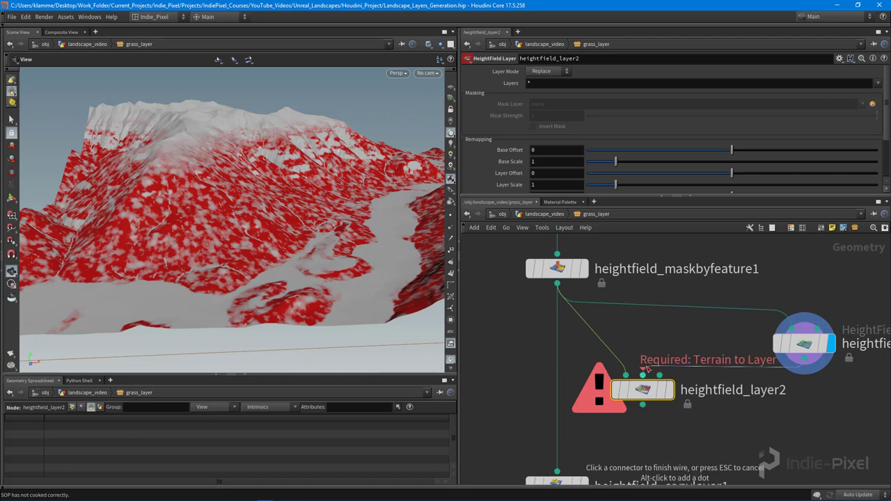
click(643, 373)
drag(790, 349, 773, 337)
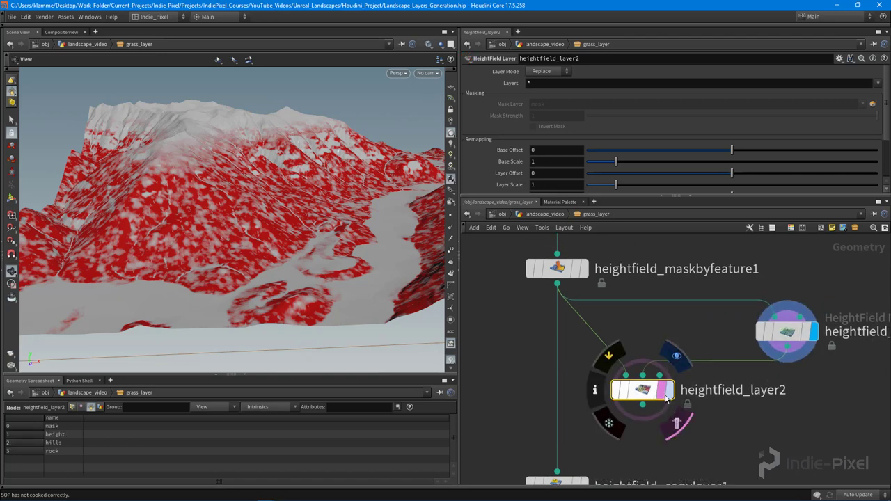
click(668, 391)
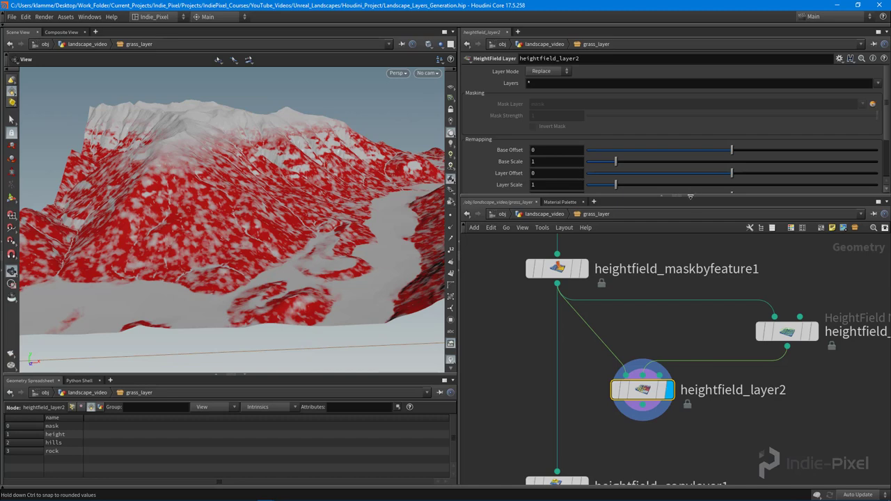
Set heightfield_layer2's Layer Mode to Add and restrict its Layers to mask
drag(701, 196, 701, 235)
click(545, 72)
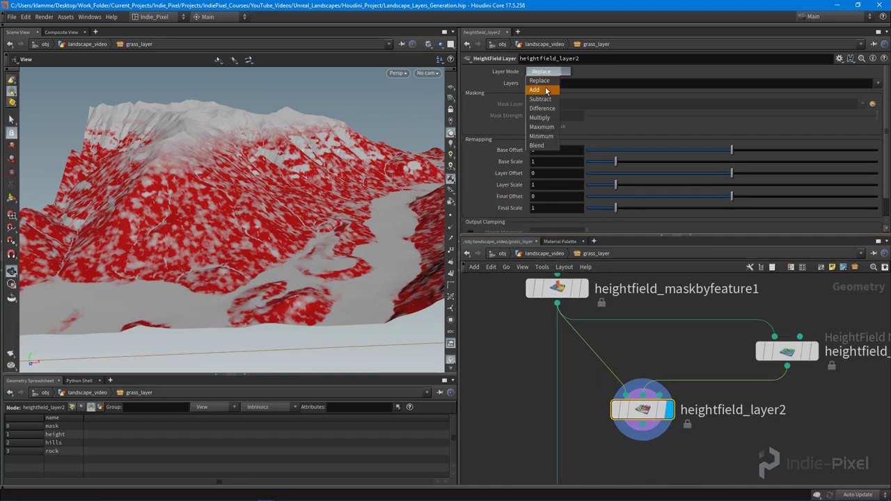
click(540, 89)
scroll(342, 198, down, 5)
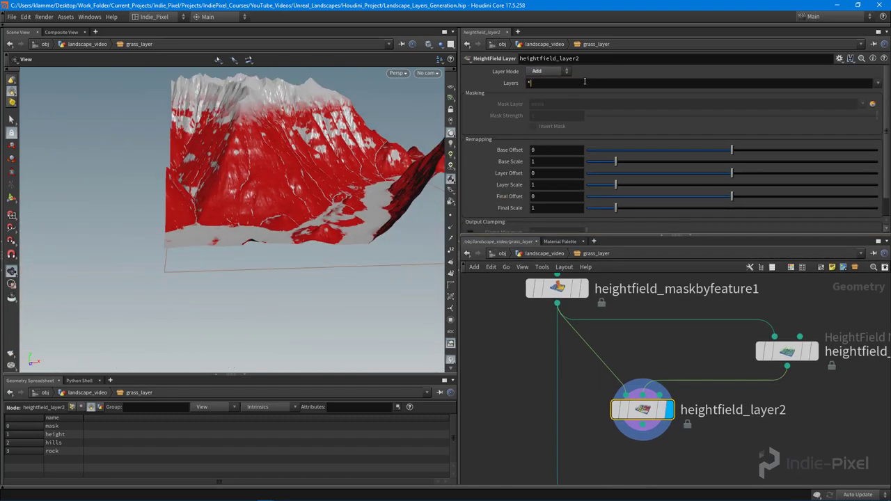
click(585, 82)
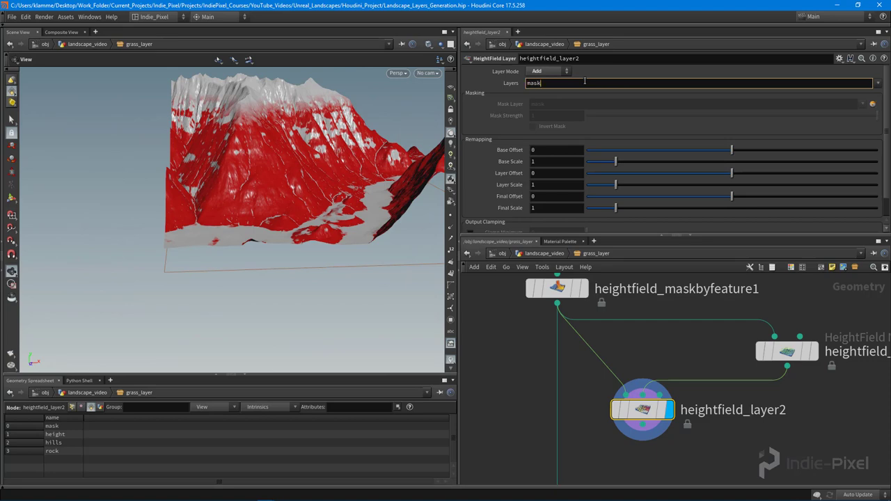
key(Return)
Try a Layer Scale of 1.61 and a Final Scale of 0.83 on heightfield_layer2, and undo both changes
right_drag(170, 135, 348, 161)
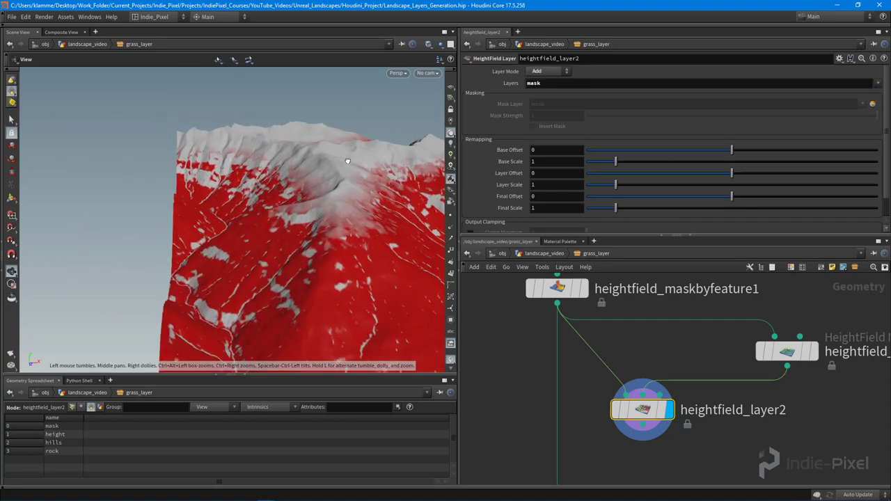
drag(348, 161, 217, 147)
right_drag(217, 147, 299, 175)
drag(299, 174, 283, 173)
drag(194, 213, 215, 152)
drag(213, 188, 275, 178)
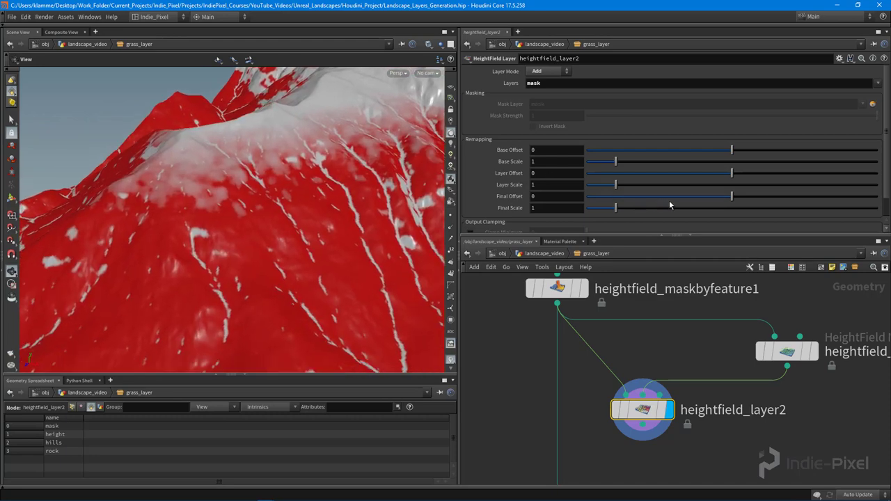
drag(615, 184, 607, 210)
key(ctrl+z)
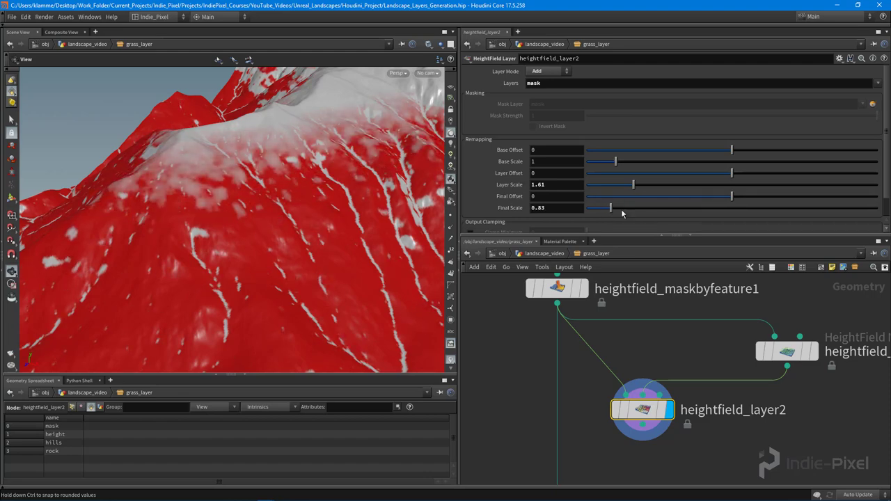
Set heightfield_layer2's Base Scale to 1.2, Base Offset to 0.14 and Layer Offset to -0.4
mouse_move(630, 163)
mouse_down()
mouse_move(608, 162)
mouse_move(621, 161)
mouse_up()
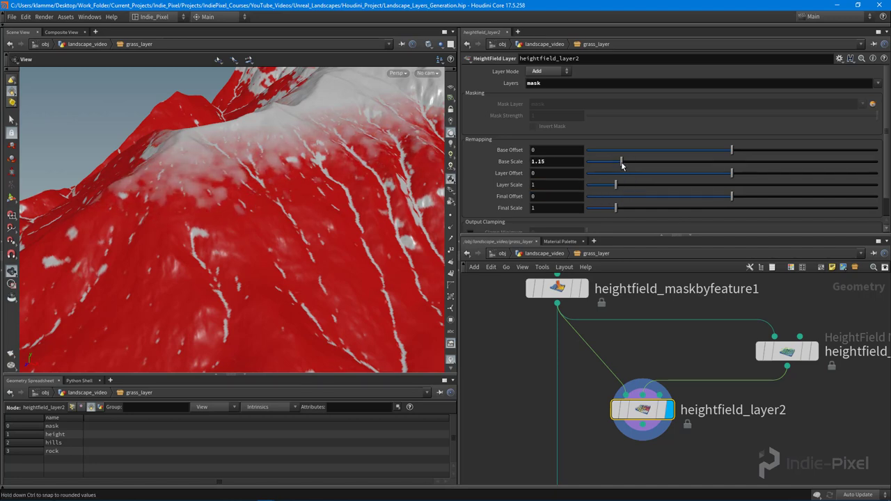
mouse_move(735, 151)
mouse_down()
mouse_move(722, 151)
mouse_move(731, 155)
mouse_up()
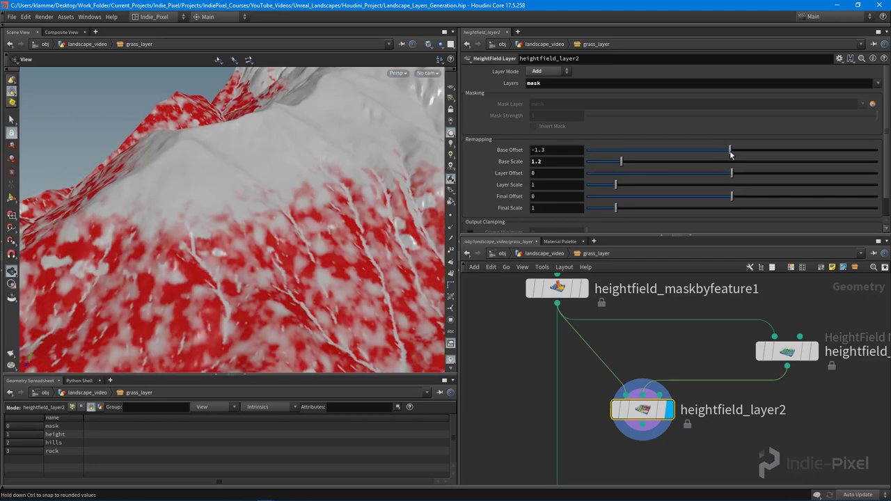
middle_drag(550, 151, 642, 162)
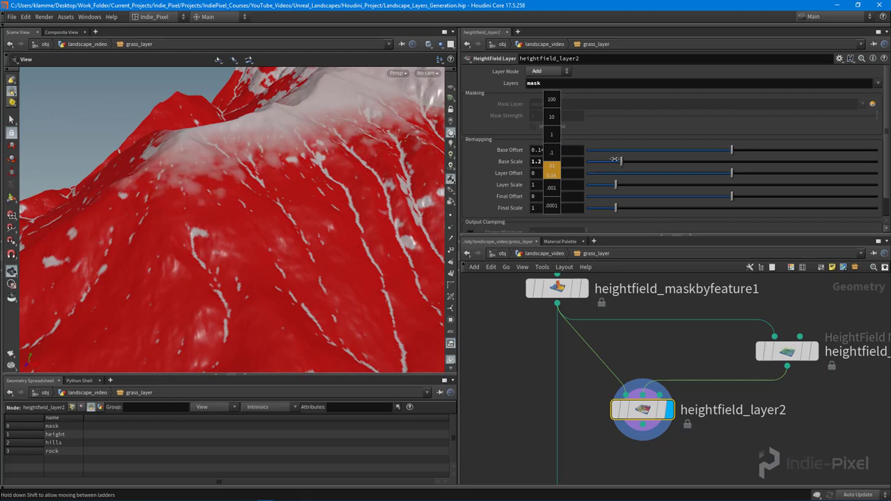
right_drag(296, 192, 278, 209)
middle_drag(555, 174, 531, 175)
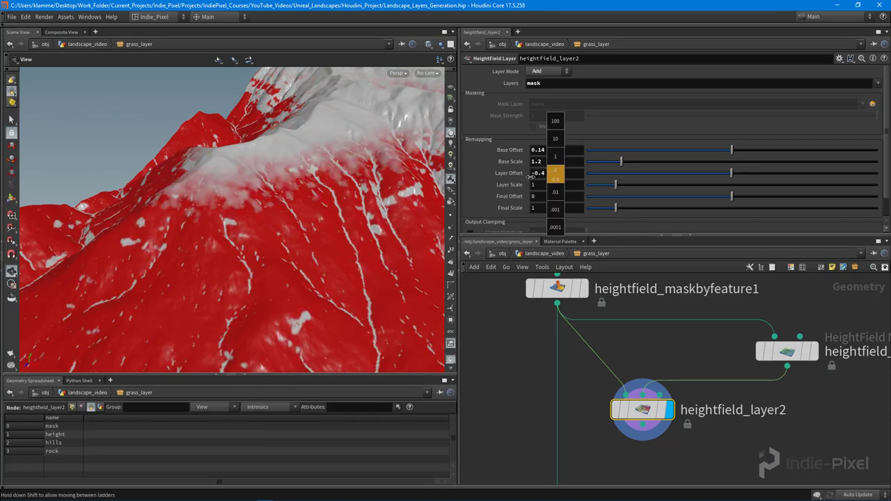
Examine the layered grass mask across the mountain slopes and the valley, close up and from a distance
right_drag(316, 187, 292, 211)
middle_drag(292, 211, 271, 198)
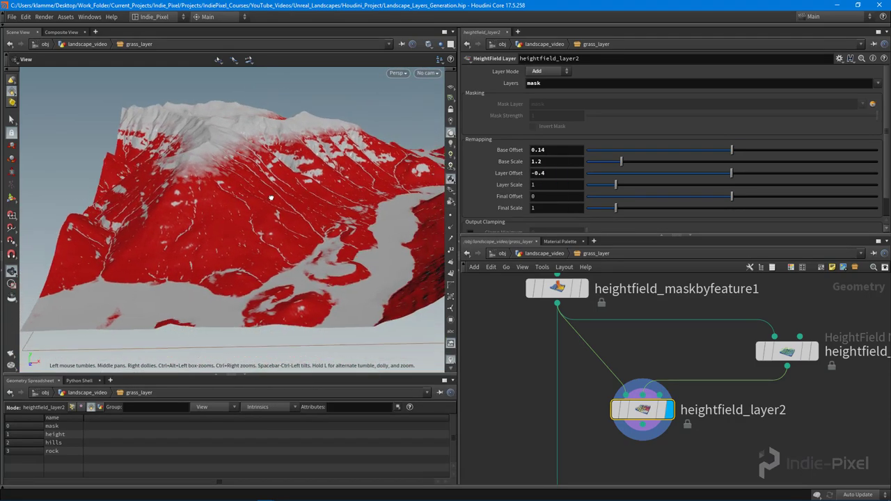
drag(270, 198, 307, 223)
right_drag(230, 209, 275, 195)
drag(275, 195, 281, 177)
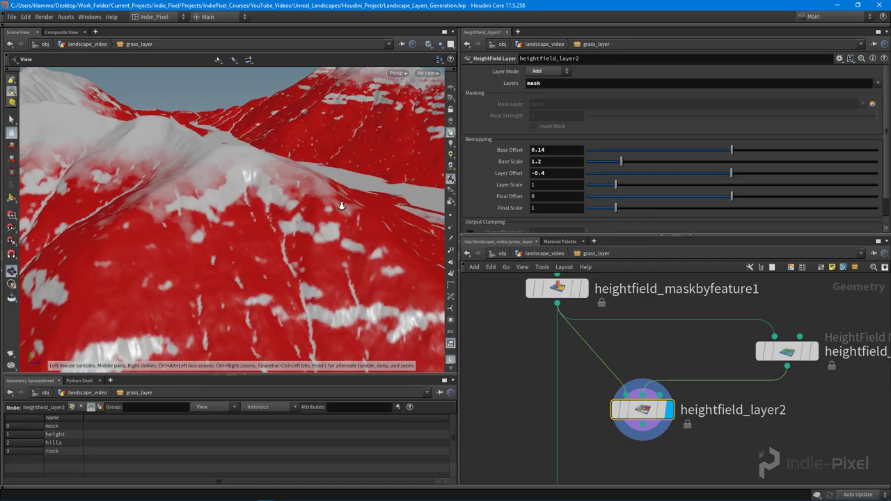
mouse_move(341, 206)
mouse_down()
mouse_move(181, 198)
mouse_move(328, 199)
mouse_move(343, 215)
mouse_up()
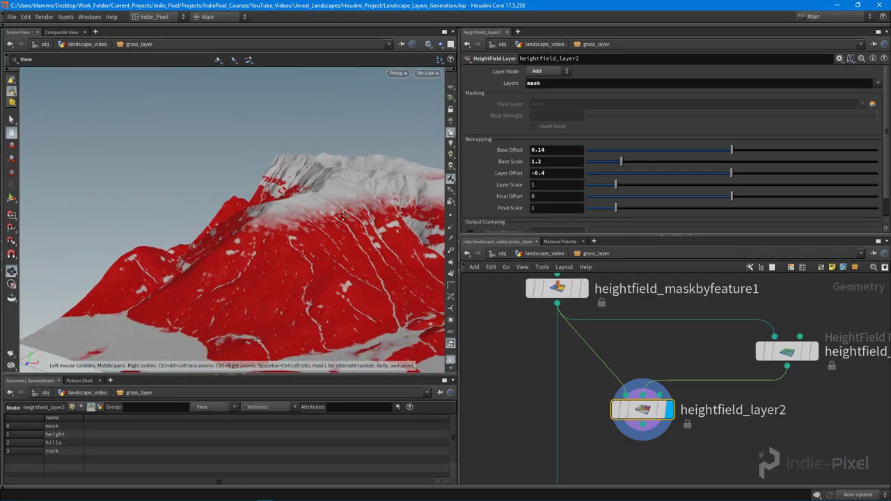
middle_drag(343, 216, 230, 167)
Wire heightfield_layer2 into heightfield_copylayer1, line the layer node up above it, and display the copy layer node
middle_drag(621, 442, 626, 318)
drag(593, 346, 562, 367)
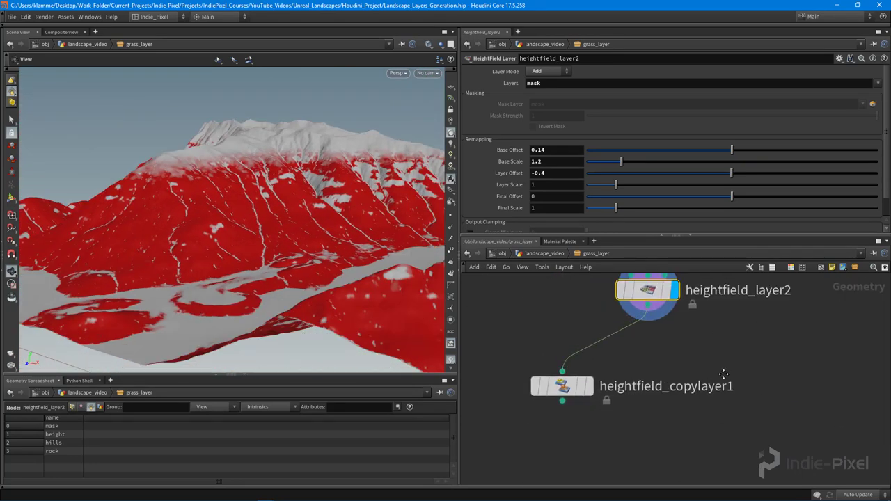
middle_drag(724, 373, 737, 414)
scroll(731, 414, down, 3)
drag(685, 364, 634, 364)
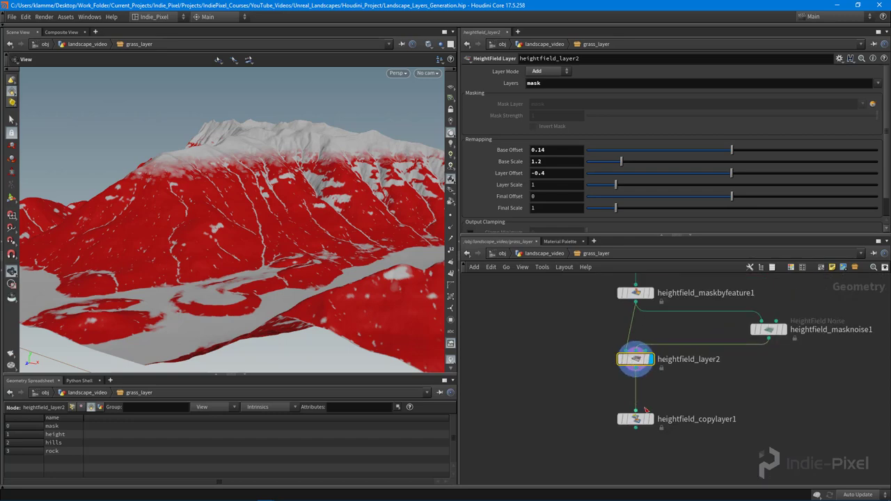
click(650, 419)
middle_drag(750, 451, 738, 431)
right_drag(338, 257, 311, 272)
drag(311, 272, 331, 280)
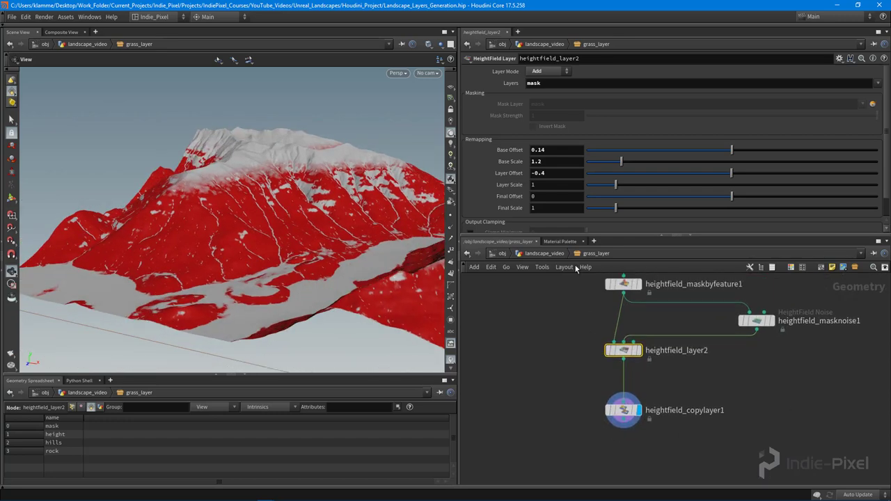
Return to the landscape_video network and examine the grass coverage on the shaded terrain from several angles
click(544, 253)
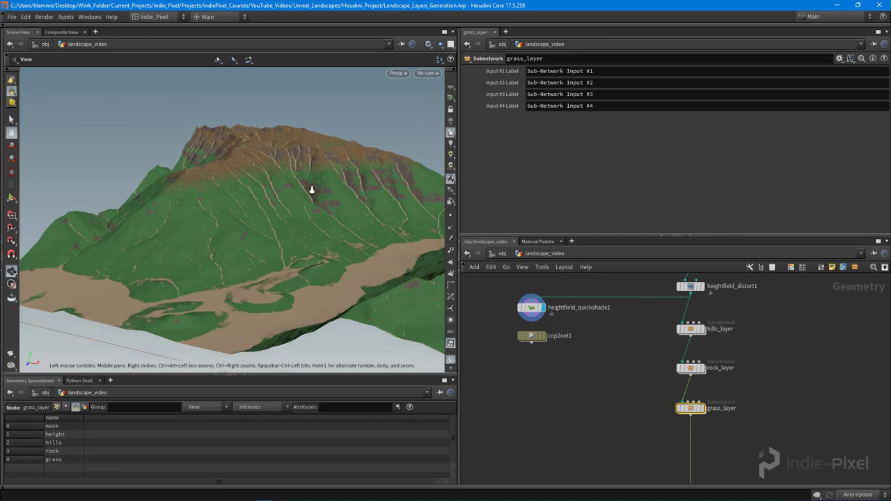
scroll(312, 189, up, 3)
drag(165, 151, 293, 188)
right_drag(304, 174, 240, 209)
drag(238, 209, 163, 266)
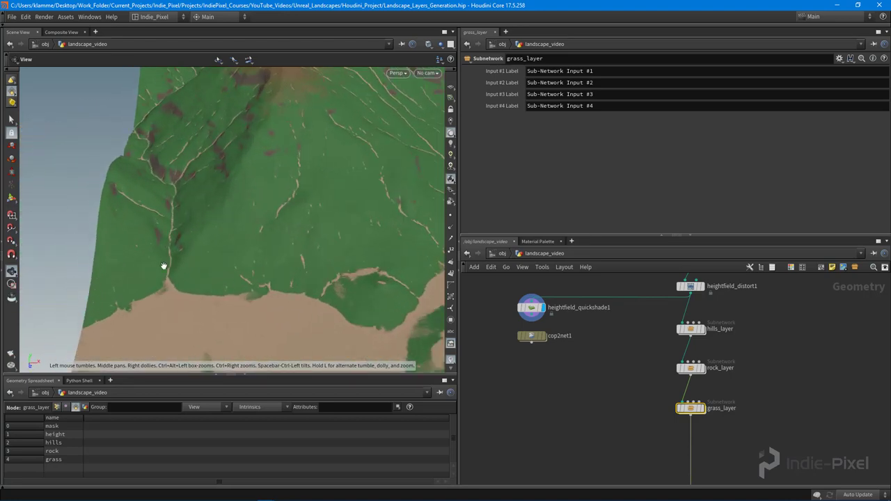
drag(383, 163, 304, 160)
right_drag(274, 217, 226, 261)
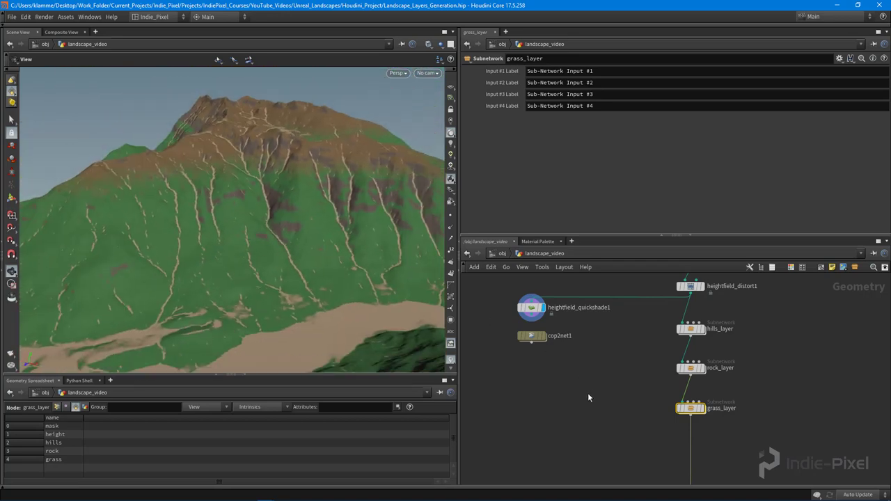
Duplicate the grass_layer subnetwork beside the chain and wire grass_layer's output into the copy's first input
middle_drag(735, 443, 654, 349)
scroll(609, 329, up, 2)
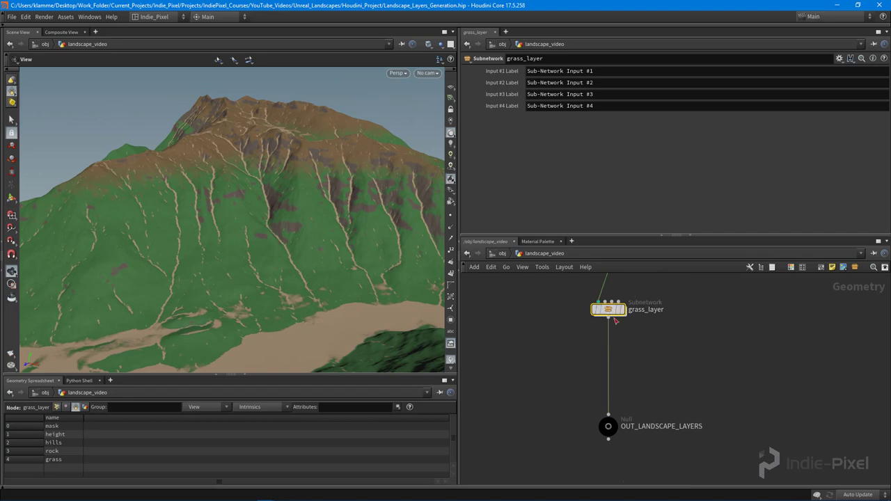
click(654, 385)
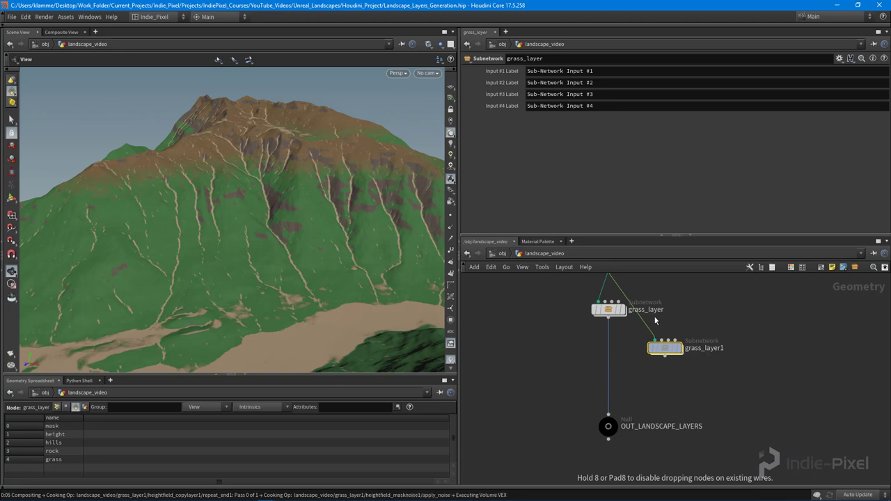
scroll(637, 323, up, 3)
middle_drag(637, 323, 607, 352)
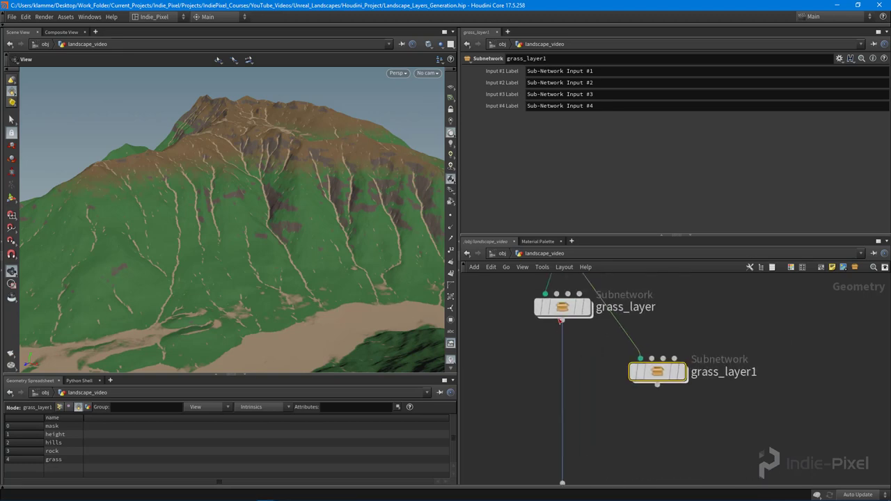
click(563, 320)
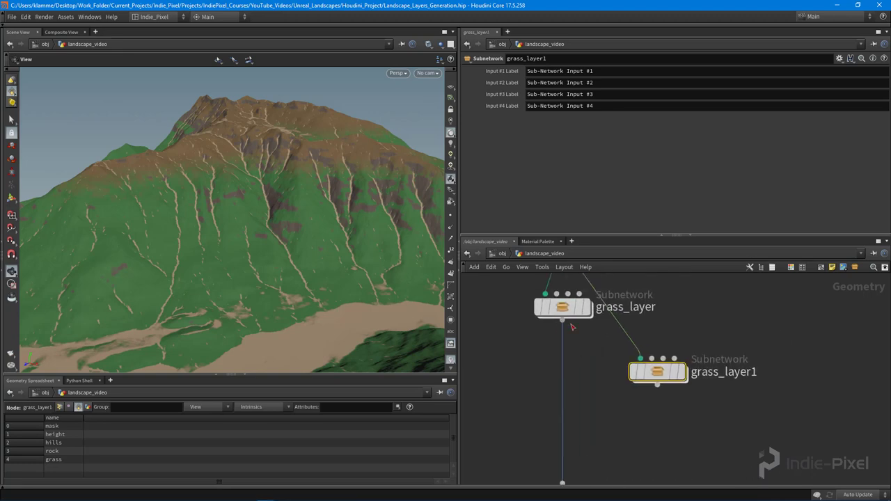
middle_drag(757, 381, 736, 378)
Rename the duplicated subnetwork as young_grass_layer
double_click(722, 370)
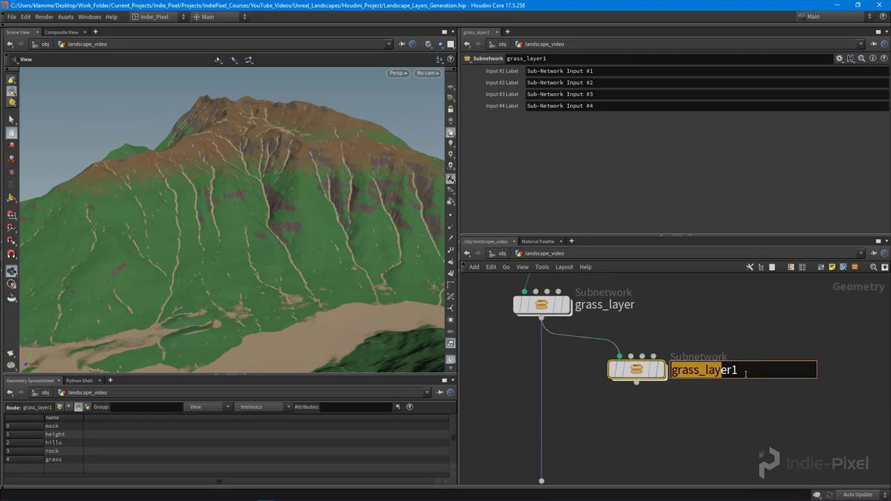
double_click(746, 374)
key(BackSpace)
text(young_gra)
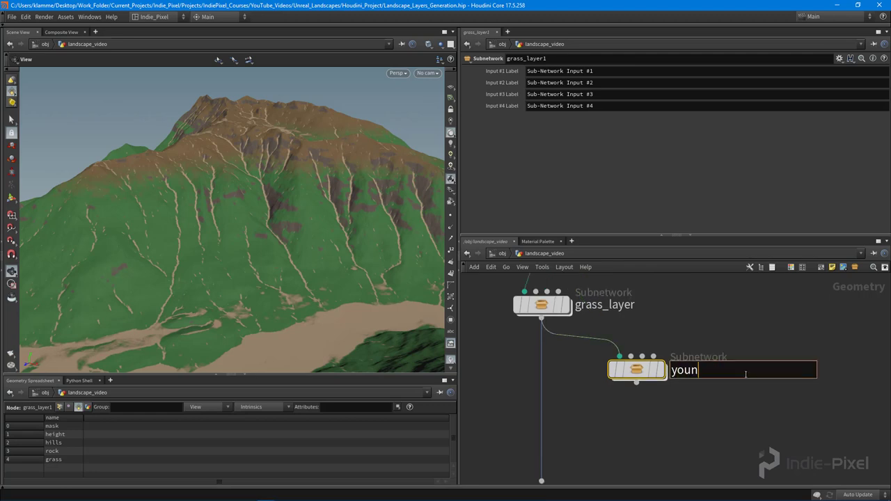
text(ss_layer)
key(Return)
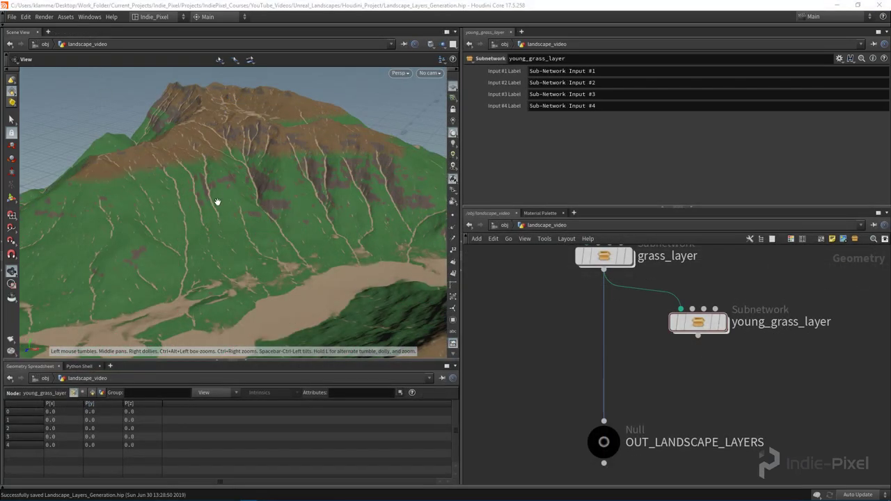
Inside young_grass_layer, add a HeightField Mask by Feature node below Sub-Network Input #1, wire the input into it, and display it
drag(250, 183, 287, 181)
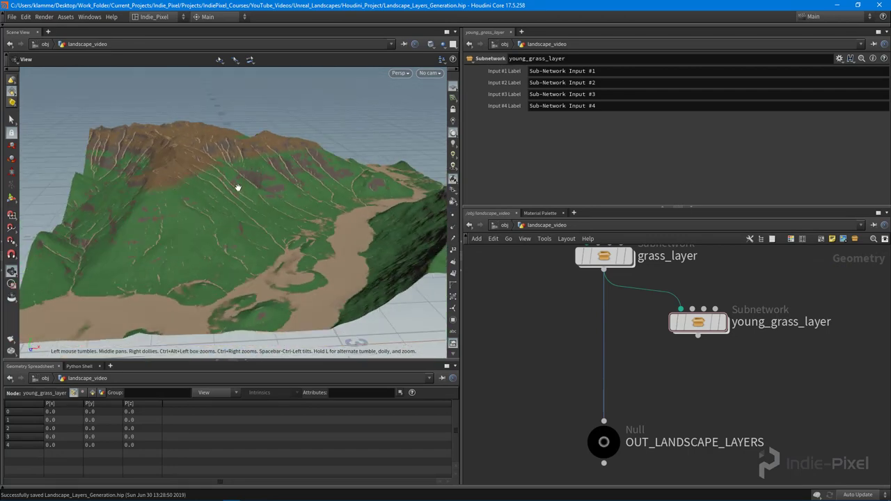
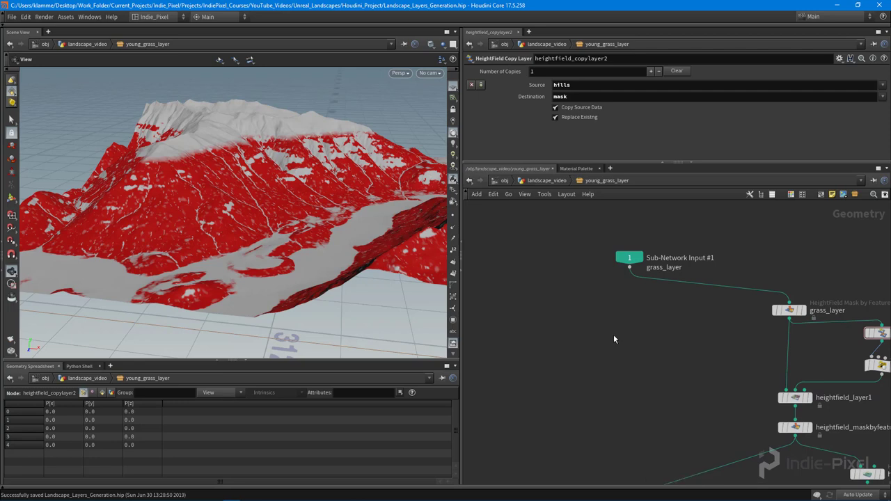
key(Tab)
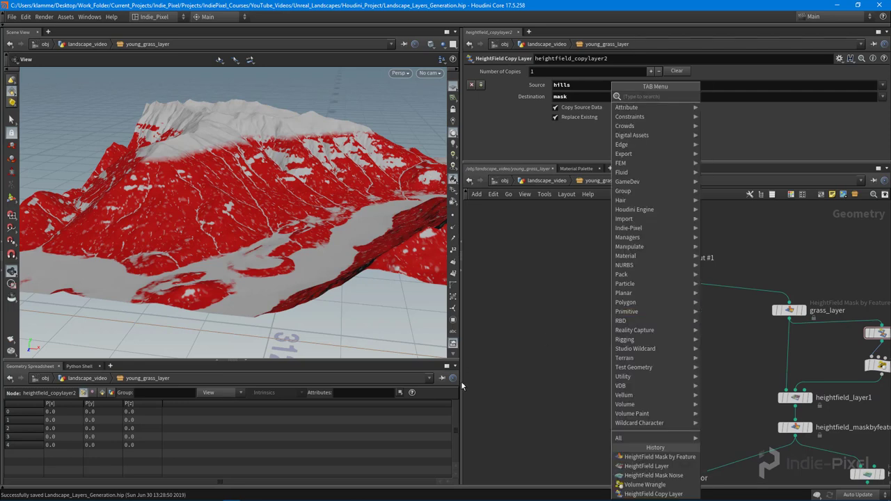
text(featur)
key(Return)
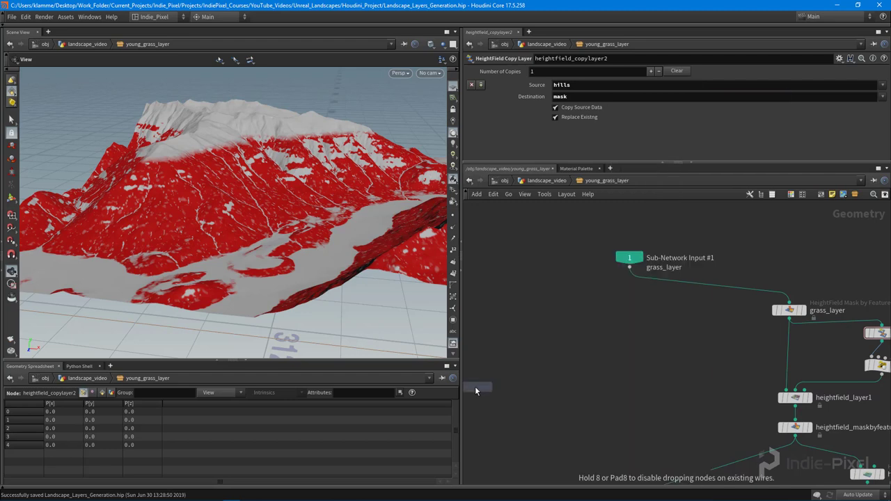
click(628, 311)
scroll(629, 311, up, 3)
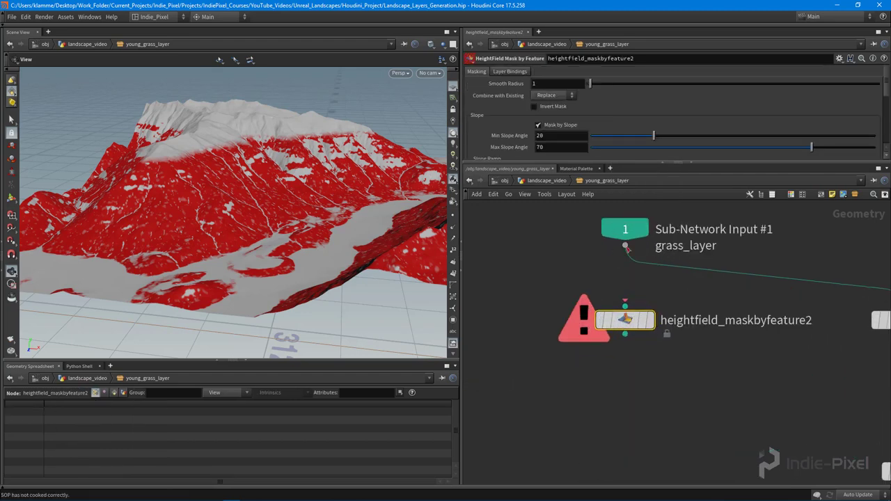
click(653, 322)
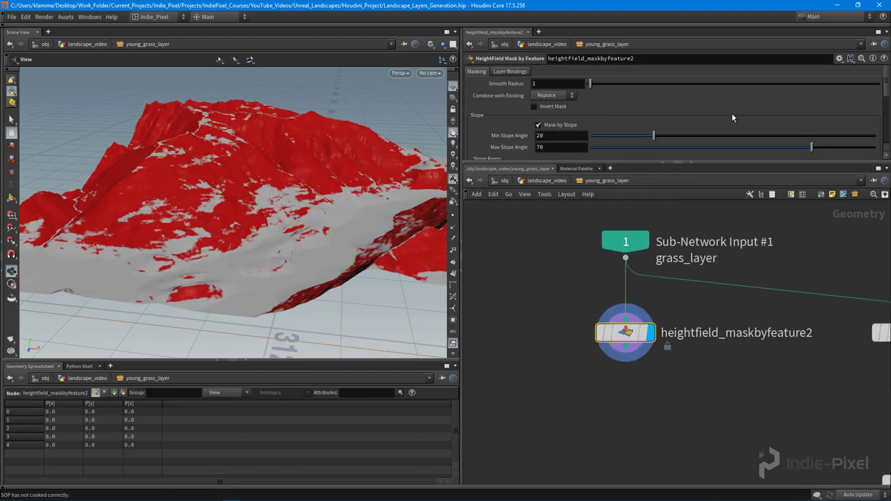
Turn off Mask by Slope and turn on Mask by Occlusion for heightfield_maskbyfeature2, and inspect the mask on the terrain
drag(722, 164, 704, 316)
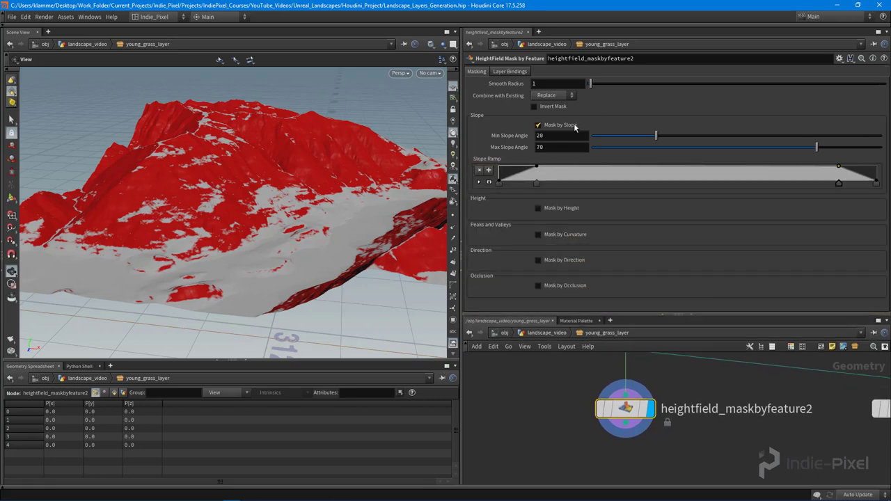
click(538, 125)
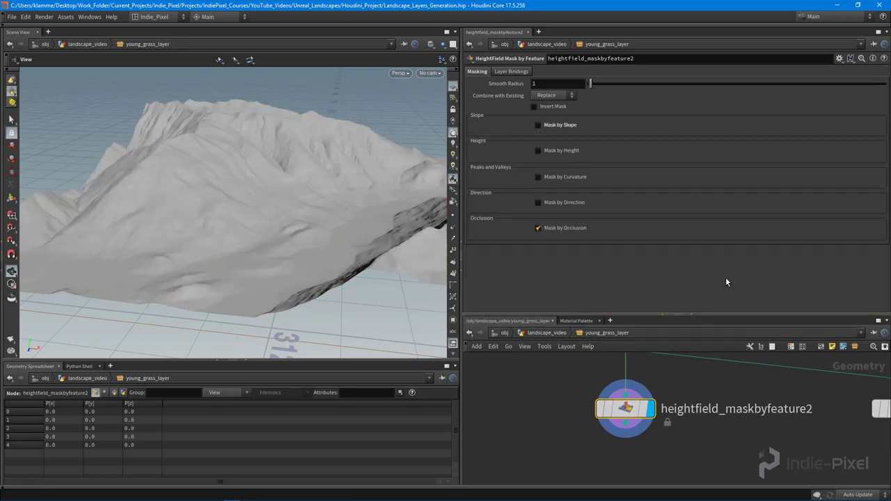
drag(159, 193, 223, 215)
middle_drag(237, 209, 254, 190)
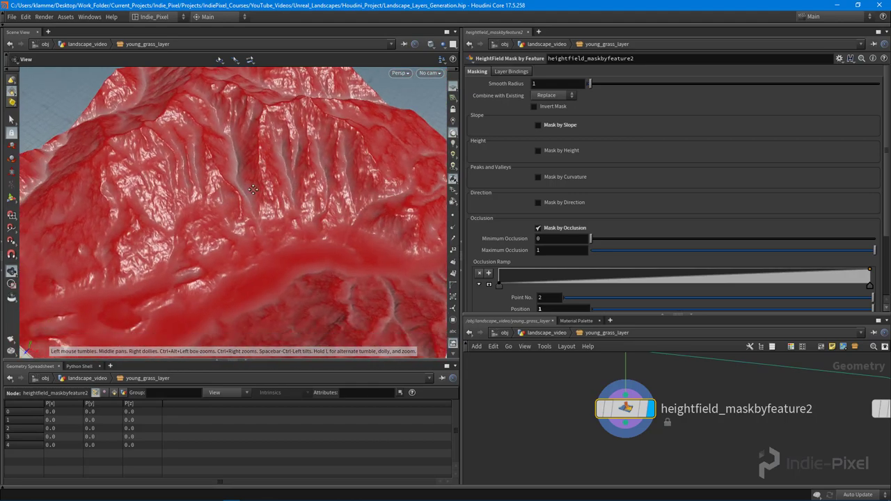
drag(253, 189, 125, 199)
scroll(720, 202, down, 2)
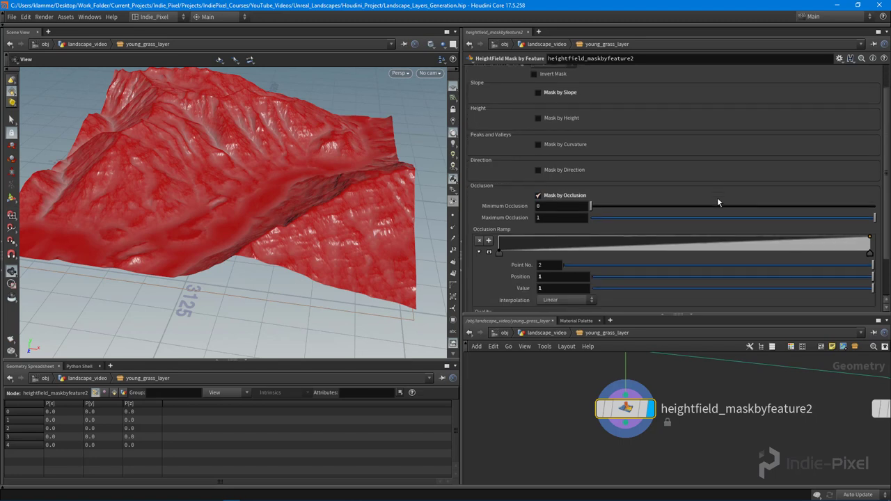
Reverse the Occlusion Ramp by giving the end point at position 1 a value of 0 and adding a point at position 0.00625782 with value 1
drag(499, 254, 500, 233)
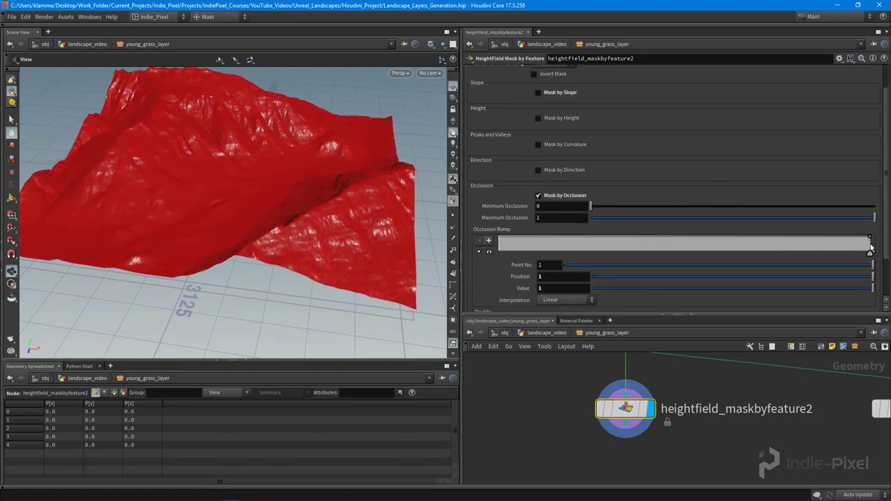
drag(870, 247, 873, 257)
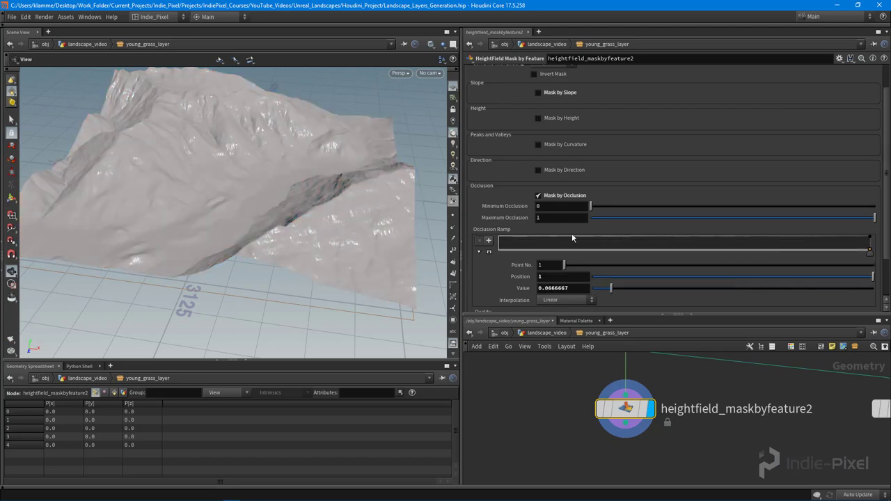
drag(571, 234, 481, 218)
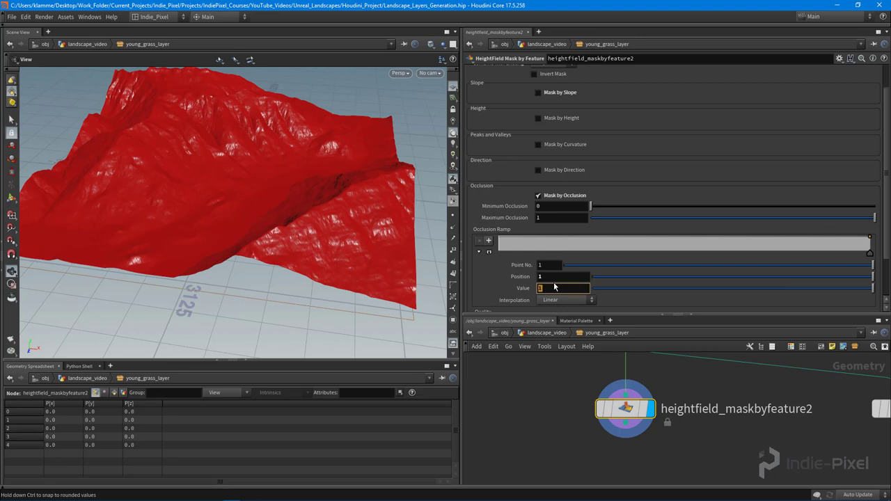
key(Return)
drag(167, 172, 285, 170)
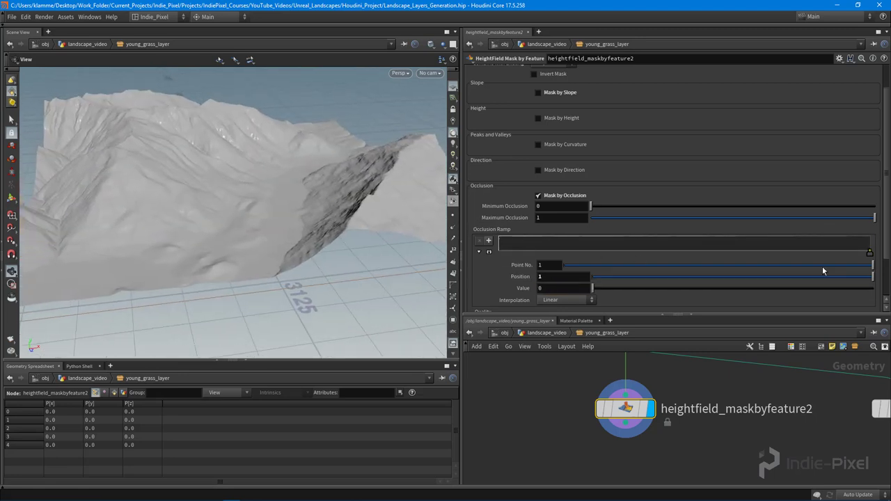
click(504, 251)
click(575, 288)
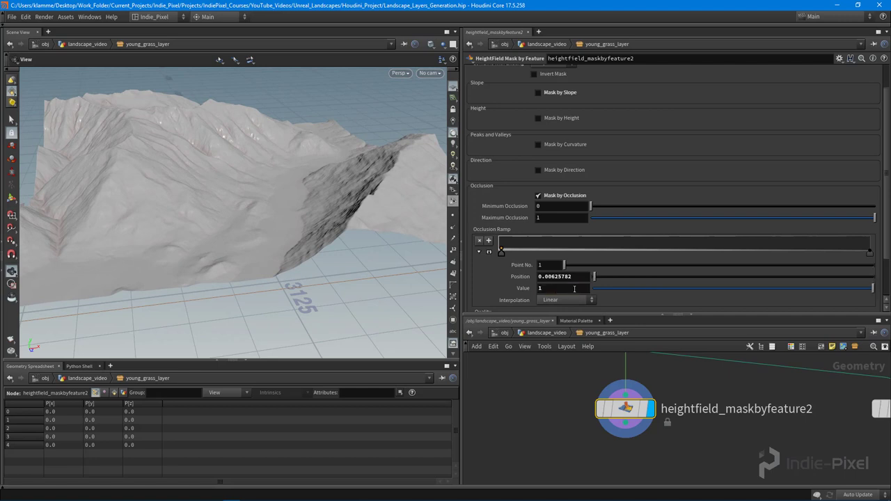
Move the Occlusion Ramp point with value 1 to position 0 and raise Minimum Occlusion to 0.381
key(Return)
mouse_move(280, 185)
mouse_down()
mouse_move(241, 186)
mouse_move(243, 165)
mouse_move(292, 174)
mouse_up()
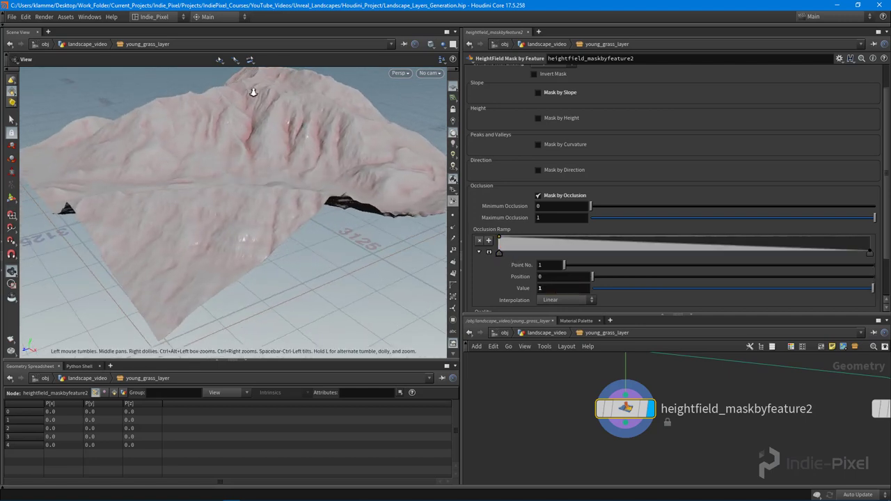
right_drag(253, 92, 246, 185)
drag(247, 185, 230, 195)
click(617, 206)
click(649, 207)
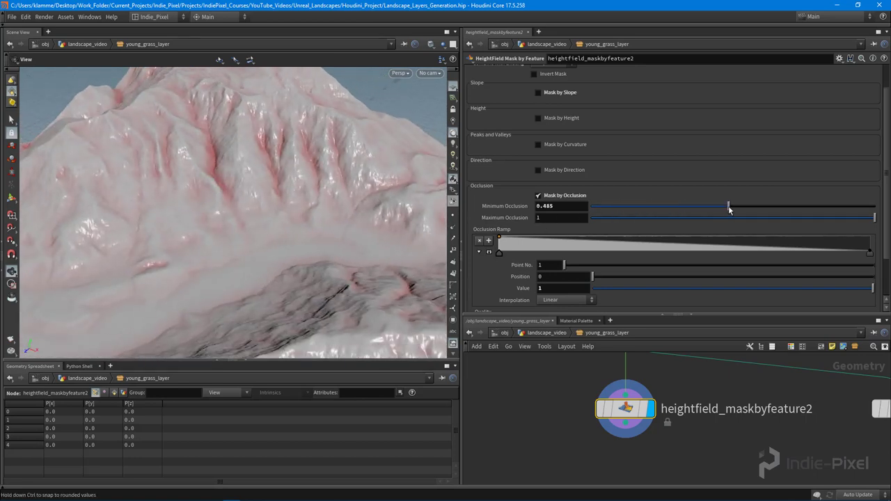
click(699, 207)
Shift the Occlusion Ramp point with value 1 to position 0.484355 and inspect the mask in the terrain's gullies
right_drag(311, 207, 249, 191)
drag(248, 191, 209, 191)
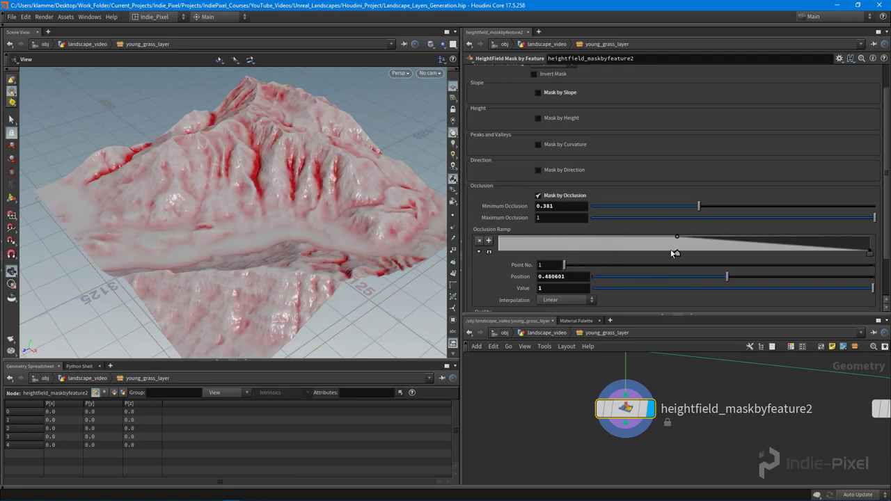
drag(671, 254, 679, 252)
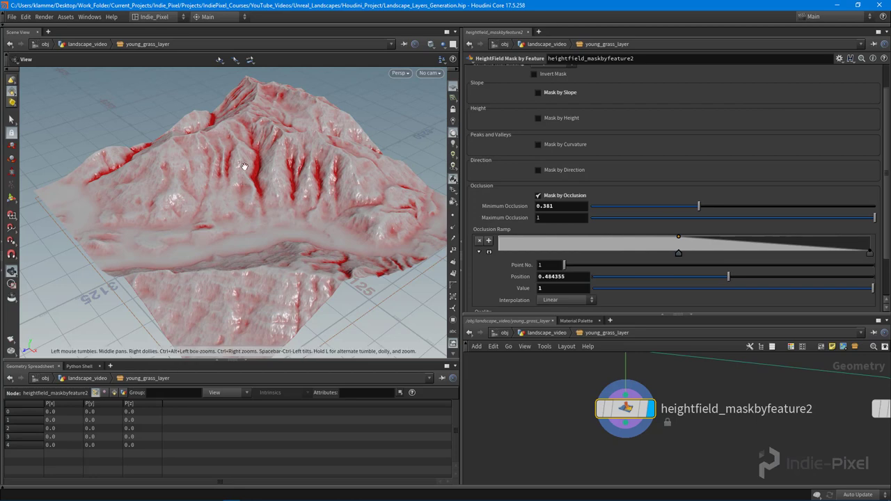
scroll(395, 188, up, 5)
drag(394, 188, 275, 98)
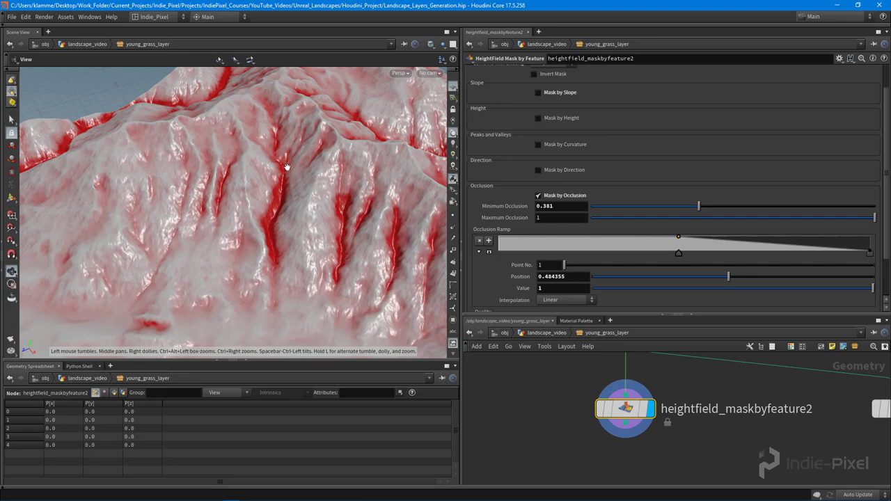
mouse_move(285, 231)
mouse_down()
mouse_move(90, 194)
mouse_move(244, 269)
mouse_move(219, 253)
mouse_move(308, 254)
mouse_move(249, 249)
mouse_move(254, 223)
mouse_move(199, 225)
mouse_move(299, 213)
mouse_move(289, 211)
mouse_move(224, 233)
mouse_move(278, 216)
mouse_move(319, 223)
mouse_up()
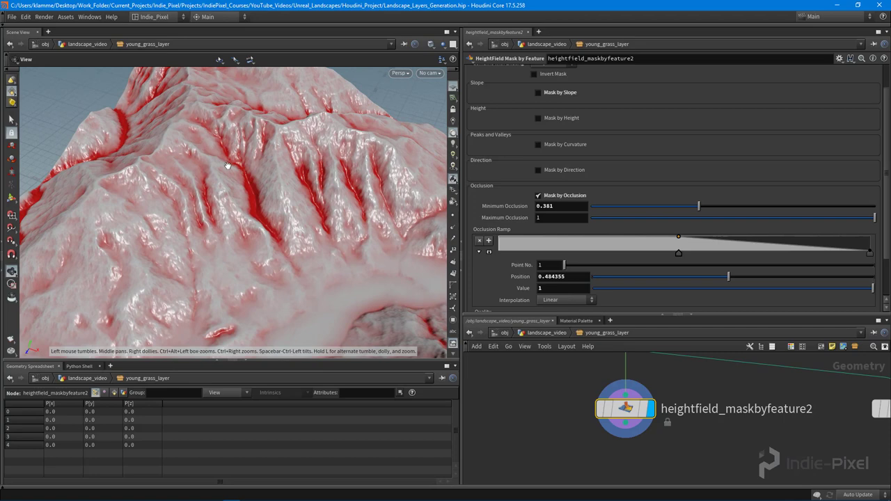
Delete the duplicated grass mask nodes between Sub-Network Input #1 and heightfield_layer2, from grass_layer through heightfield_masknoise1
drag(721, 314, 717, 159)
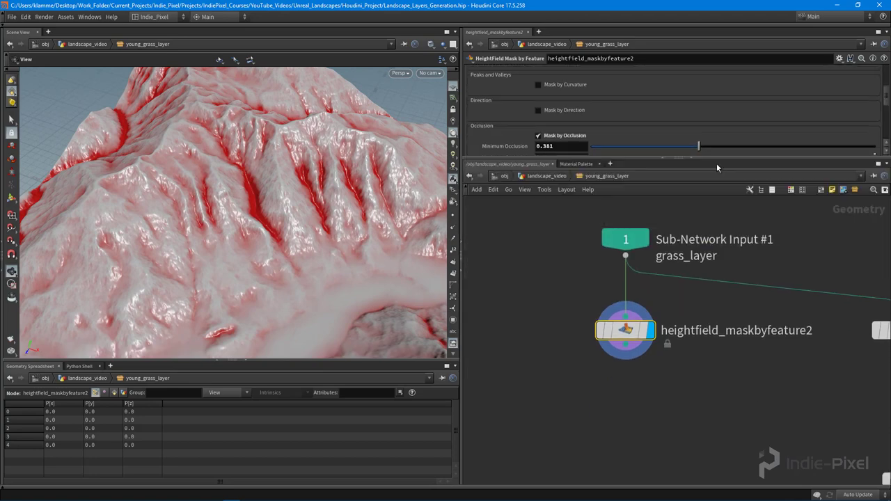
middle_drag(800, 342, 715, 307)
scroll(717, 309, down, 3)
drag(585, 285, 503, 289)
middle_drag(587, 318, 664, 314)
drag(578, 284, 504, 283)
middle_drag(746, 320, 582, 311)
scroll(582, 312, down, 3)
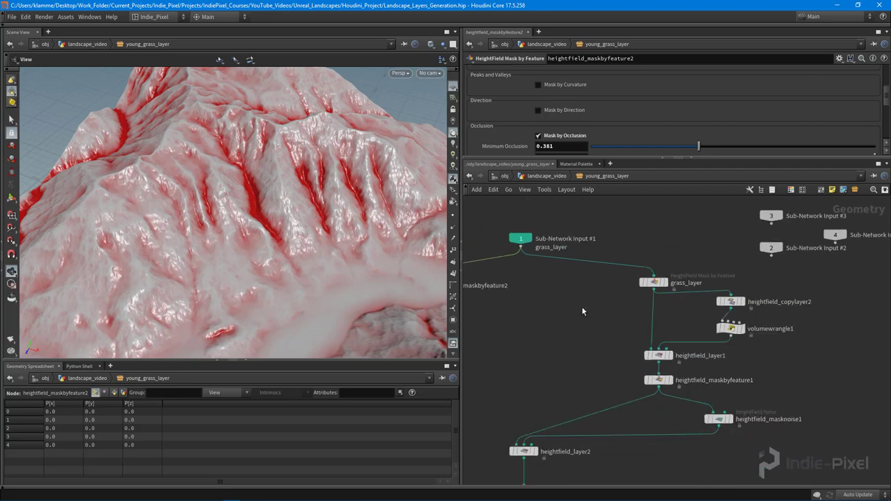
drag(636, 258, 742, 448)
key(Delete)
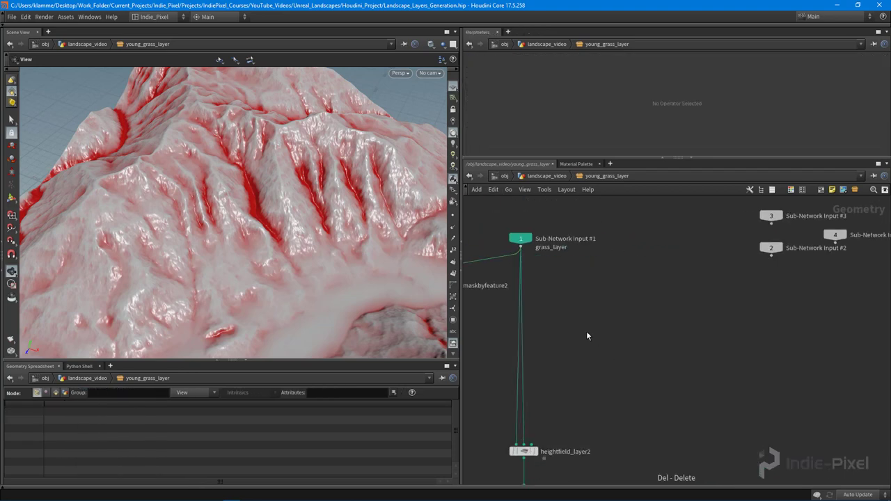
Cut both wires running from Sub-Network Input #1 into heightfield_layer2
middle_drag(566, 291, 646, 305)
drag(577, 380, 523, 419)
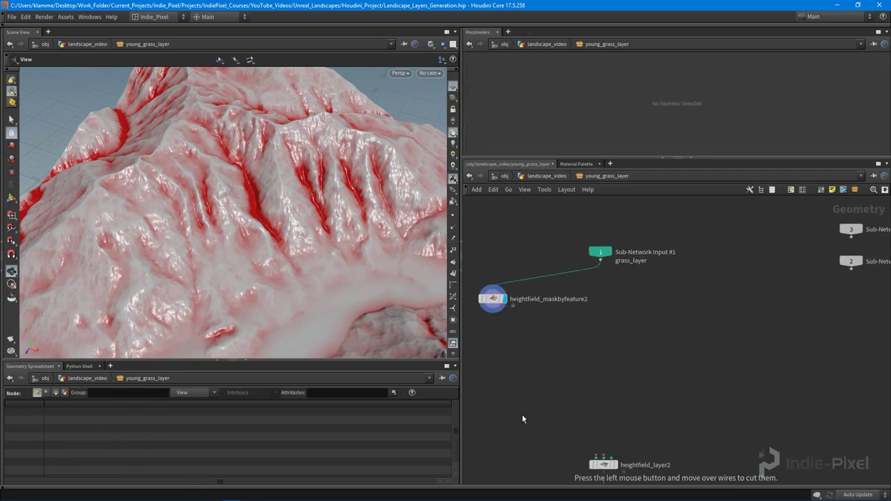
key(y)
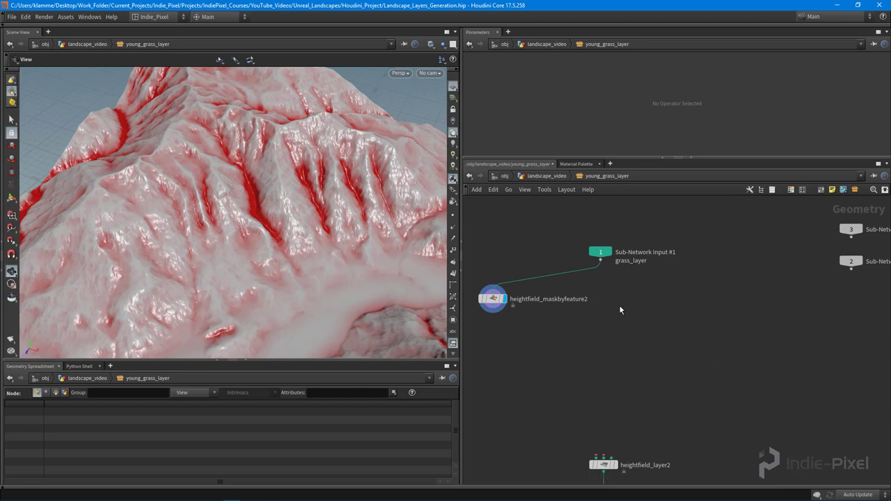
Add a HeightField Copy Layer node beside heightfield_maskbyfeature2 and wire Sub-Network Input #1 into it
middle_drag(604, 296, 630, 311)
scroll(630, 311, up, 1)
drag(492, 320, 560, 308)
middle_drag(623, 320, 572, 326)
scroll(667, 300, up, 1)
middle_drag(662, 307, 707, 320)
key(Tab)
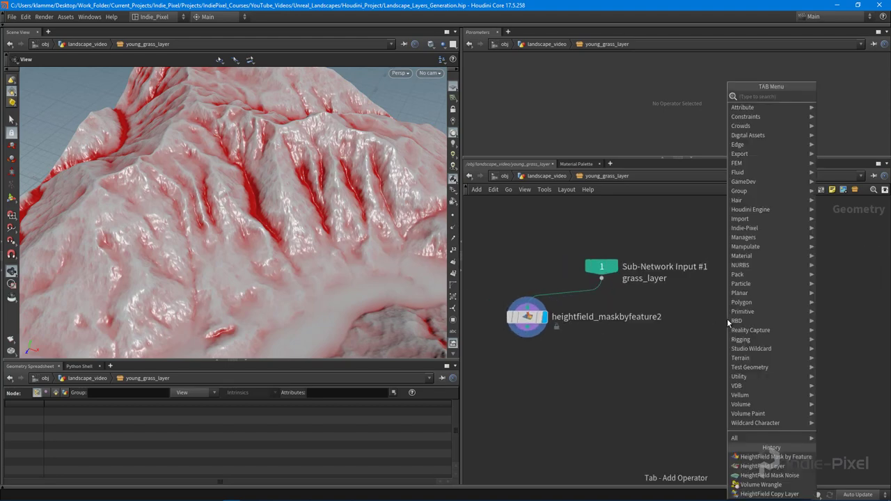
text(copy)
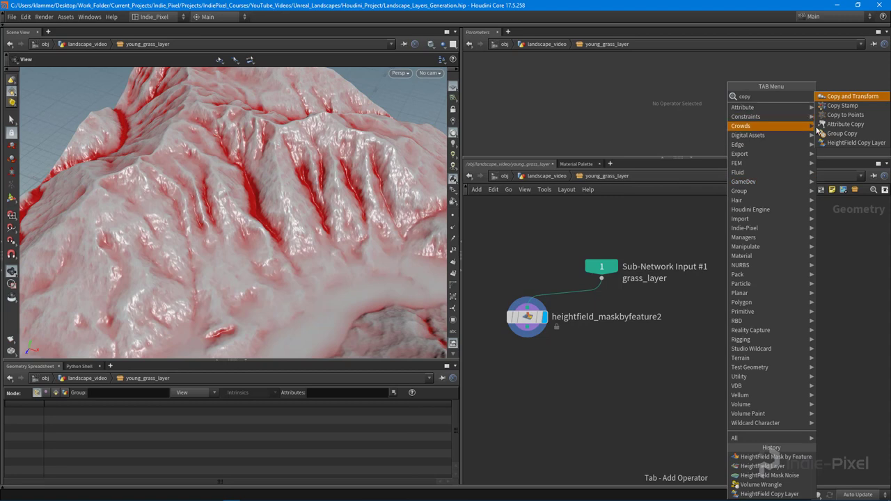
click(839, 143)
click(711, 317)
drag(602, 279, 711, 305)
Rename the new HeightField Copy Layer node as get_grass_layer
double_click(750, 315)
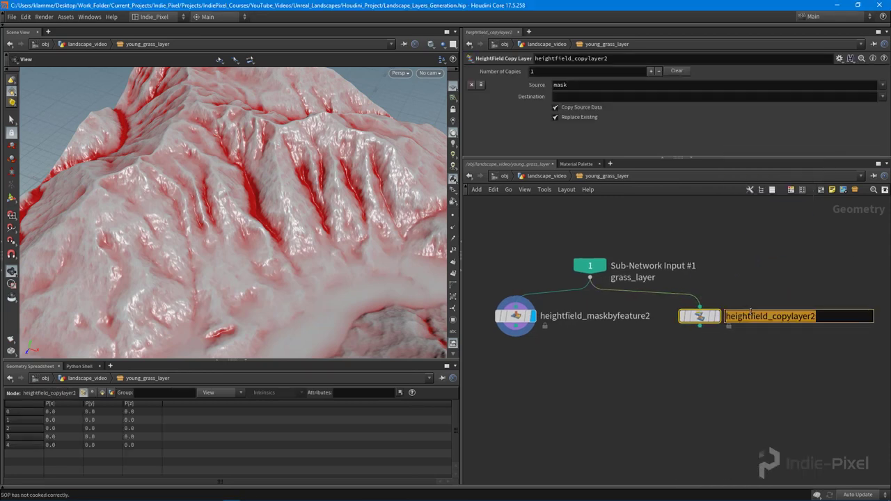
text(get_gras)
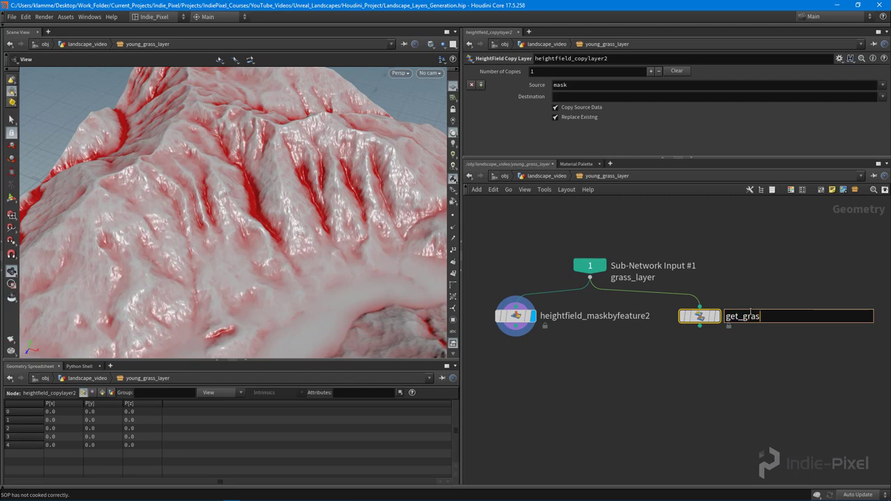
text(s_layer)
key(Return)
Add a HeightField Layer node below heightfield_maskbyfeature2 and get_grass_layer
mouse_move(207, 154)
mouse_down()
mouse_move(318, 183)
mouse_move(245, 147)
mouse_move(200, 143)
mouse_up()
middle_drag(619, 342, 728, 329)
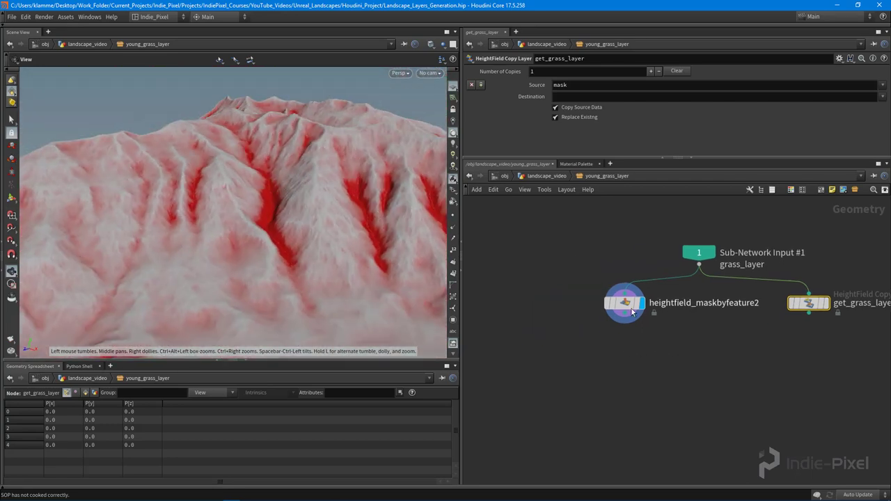
click(625, 313)
key(Escape)
middle_drag(842, 325, 813, 306)
middle_drag(667, 349, 649, 339)
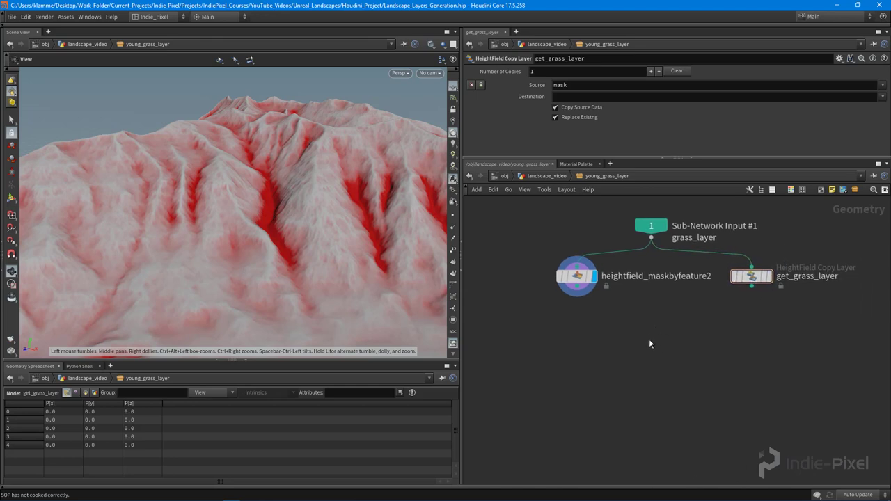
key(Tab)
text(layer)
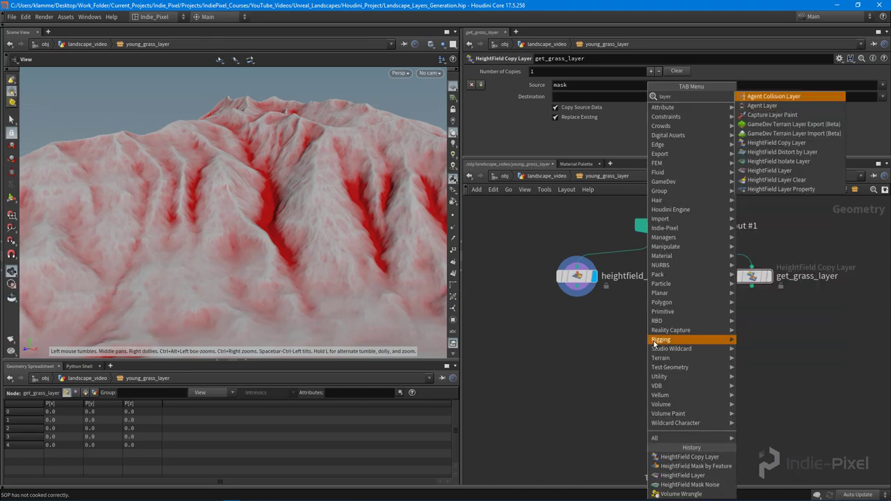
click(774, 171)
click(645, 352)
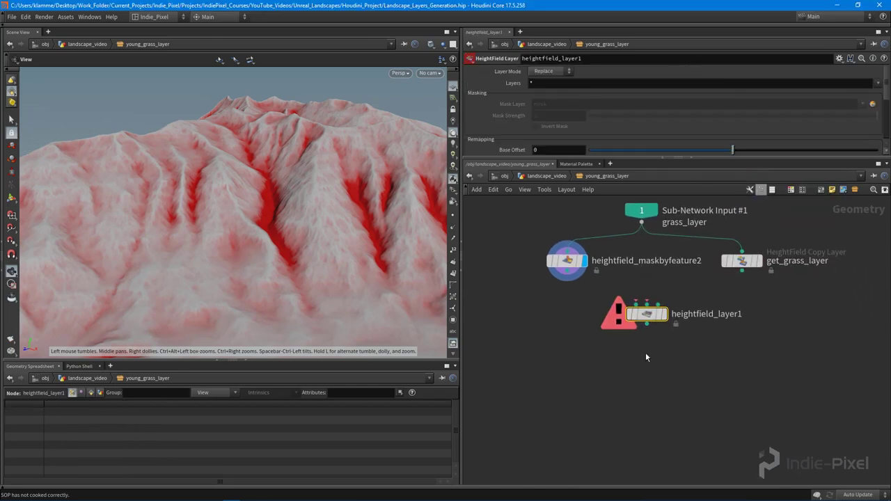
Wire heightfield_maskbyfeature2 into the first input of heightfield_layer1 and get_grass_layer into its second input
scroll(585, 274, up, 3)
click(560, 276)
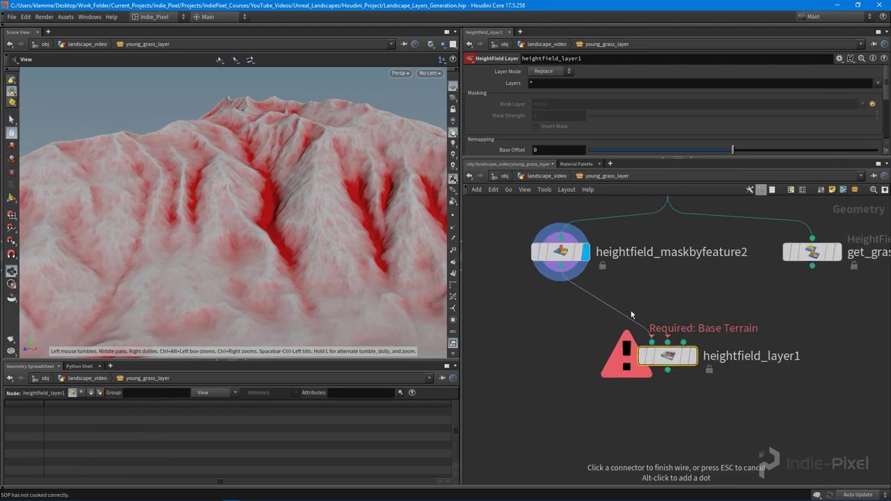
click(651, 342)
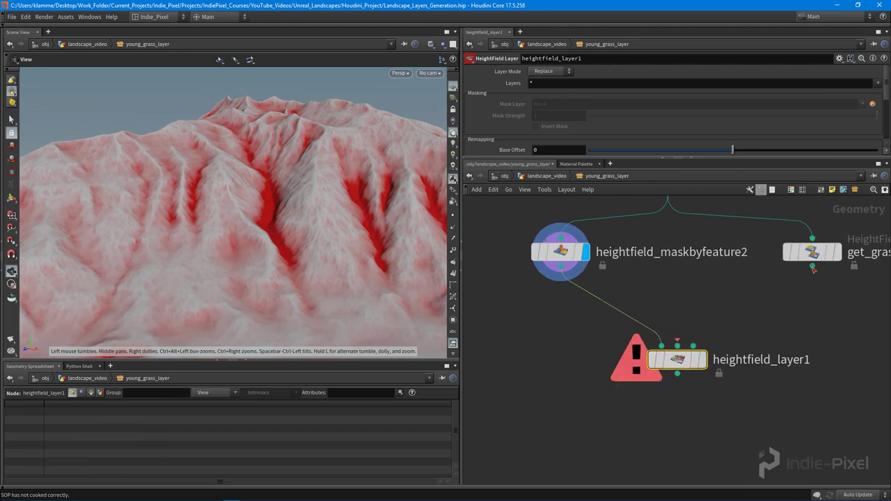
click(813, 265)
click(694, 344)
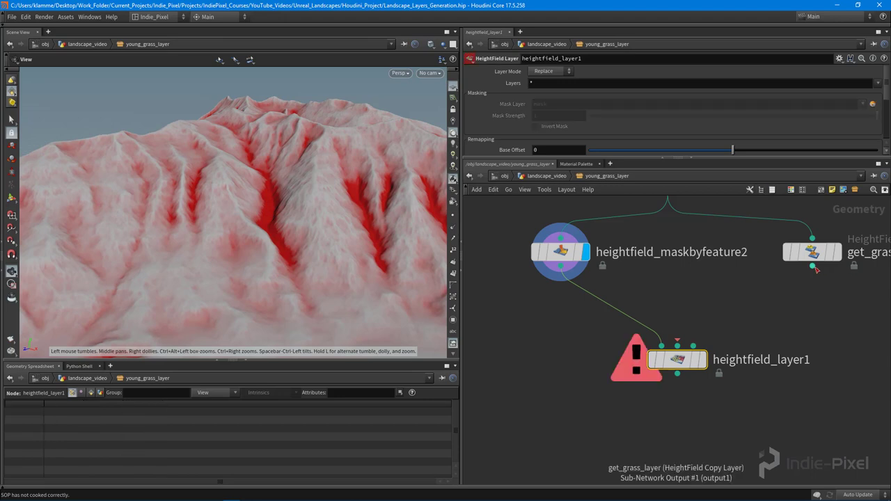
click(694, 342)
click(677, 344)
middle_drag(815, 268, 730, 314)
Set the Source of get_grass_layer to grass and its Destination to mask
click(729, 303)
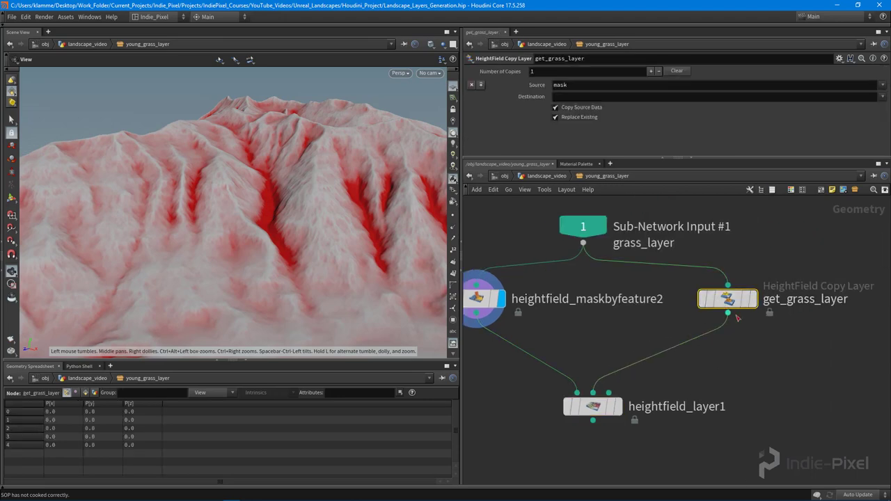
drag(729, 159, 729, 209)
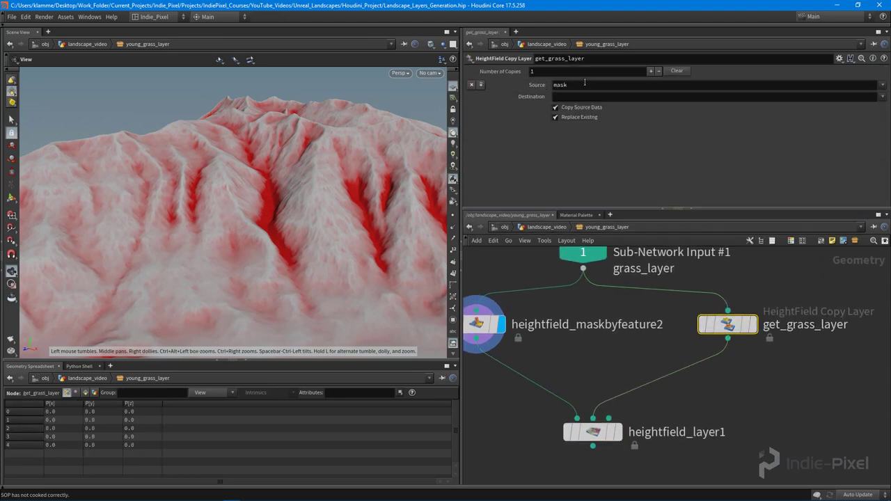
click(599, 84)
click(882, 85)
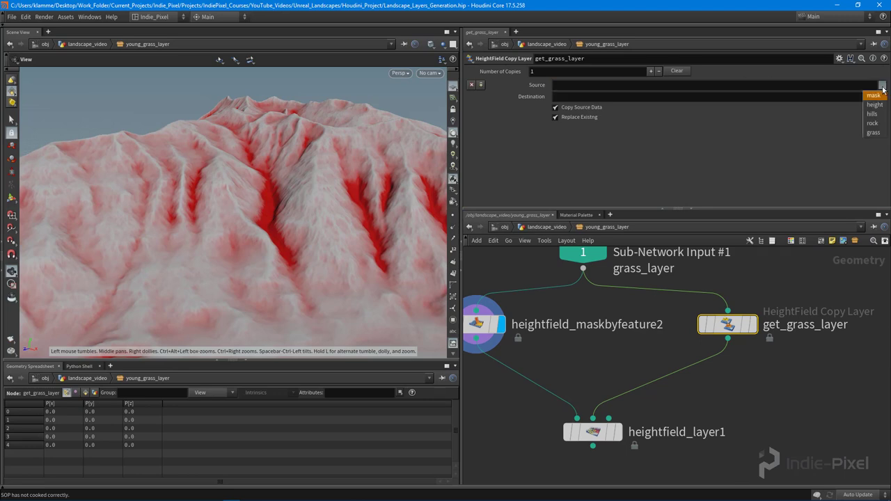
click(584, 97)
text(mask)
key(Return)
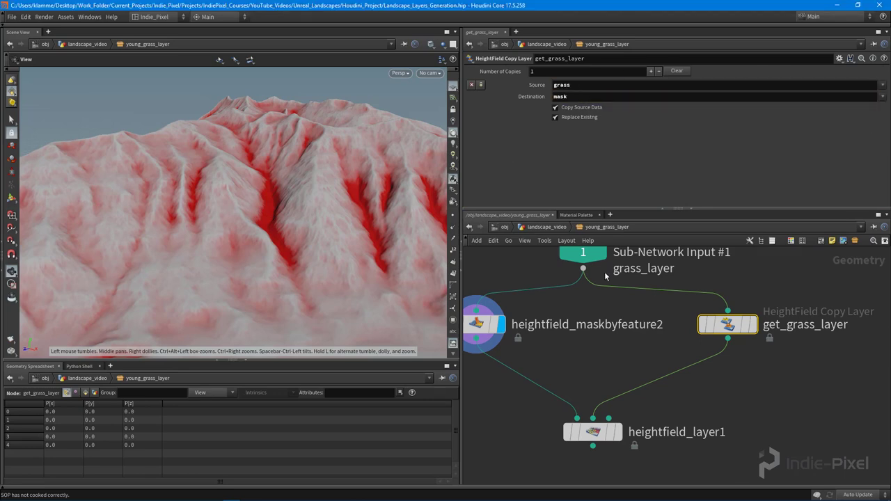
Display get_grass_layer and heightfield_maskbyfeature2 in turn to compare the grass mask with the occlusion mask
click(752, 325)
mouse_move(334, 187)
mouse_down()
mouse_move(263, 201)
mouse_move(352, 186)
mouse_move(327, 175)
mouse_up()
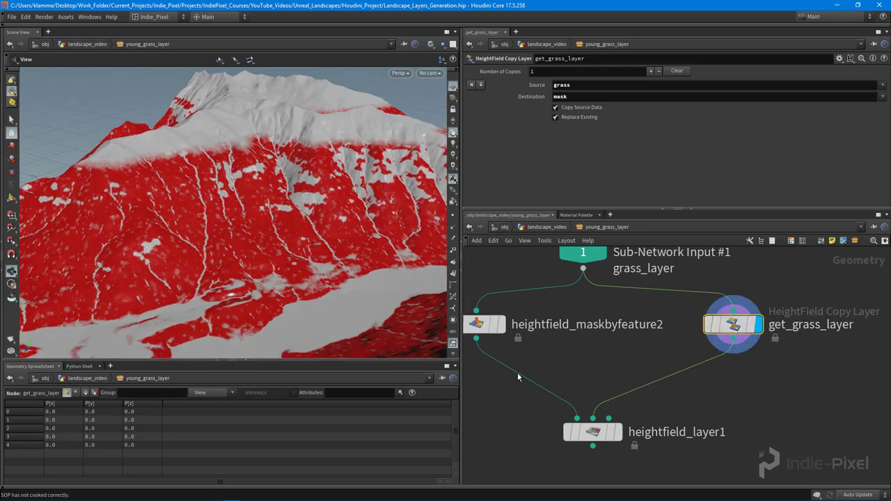
middle_drag(489, 340, 575, 334)
double_click(575, 333)
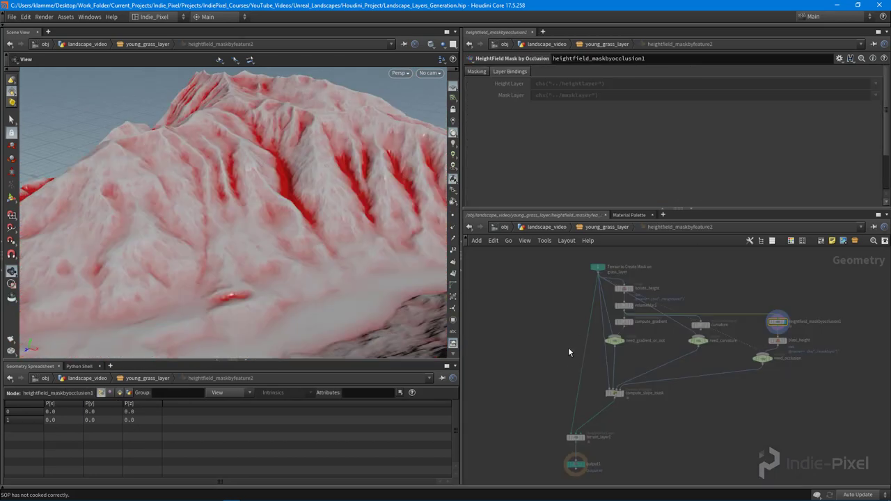
key(u)
click(586, 320)
middle_drag(687, 351, 654, 308)
scroll(655, 308, down, 1)
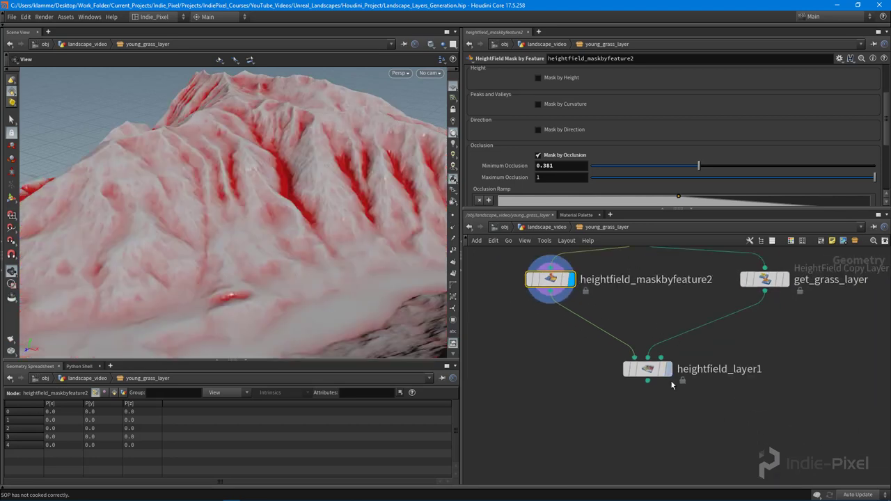
Display heightfield_layer1, place it between its two source nodes, and set its Layer Mode to Subtract
click(668, 369)
drag(637, 369, 626, 330)
middle_drag(710, 374, 707, 391)
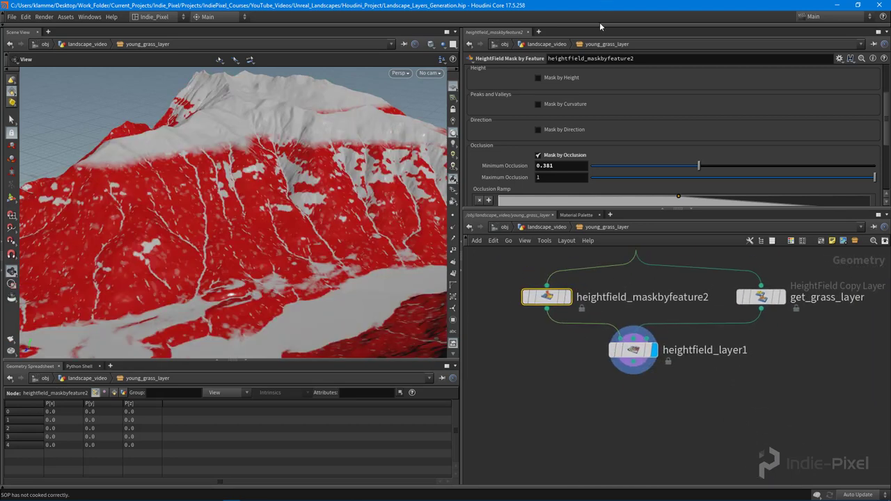
scroll(580, 127, up, 3)
click(632, 349)
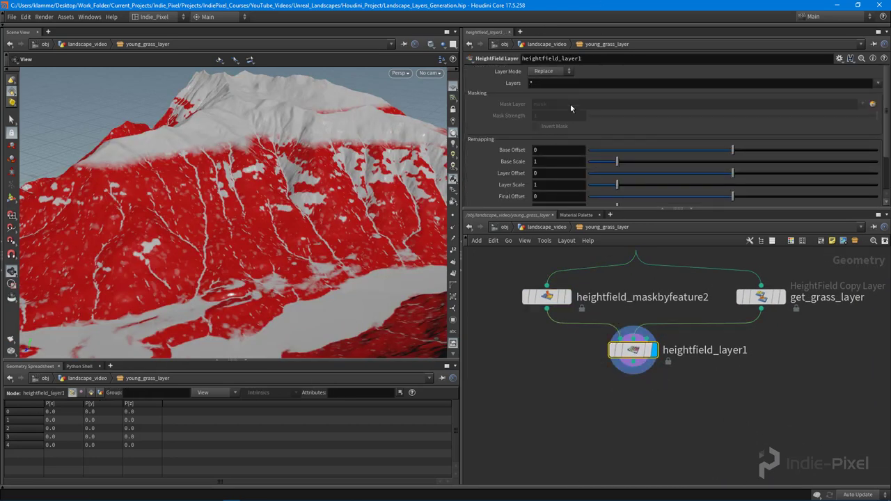
click(554, 72)
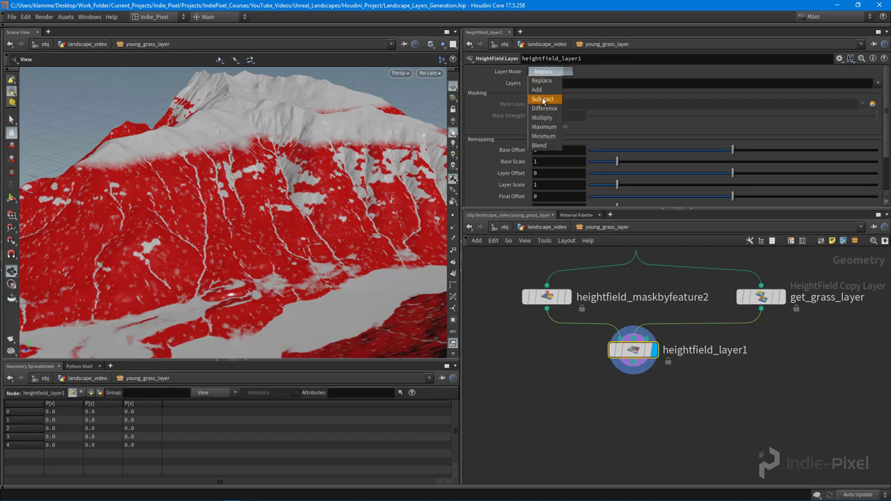
click(543, 100)
Limit the Layers of heightfield_layer1 to mask and inspect the subtracted mask on the terrain
click(548, 84)
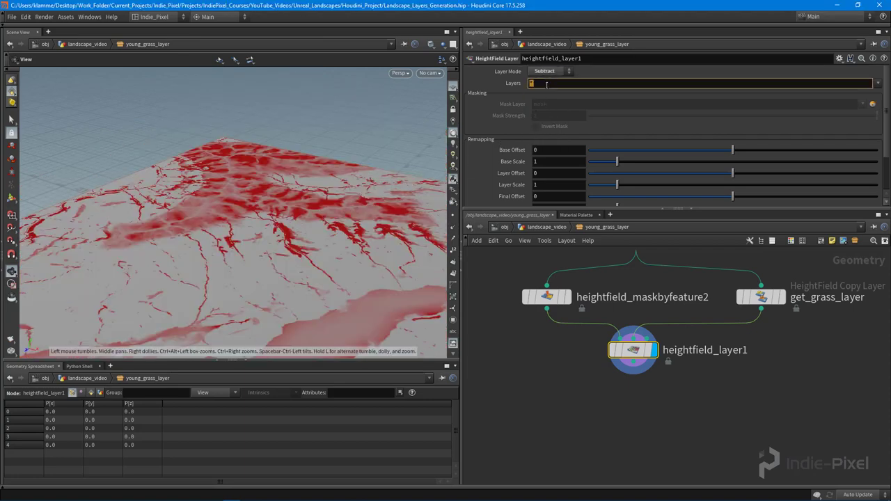
text(mask)
key(Return)
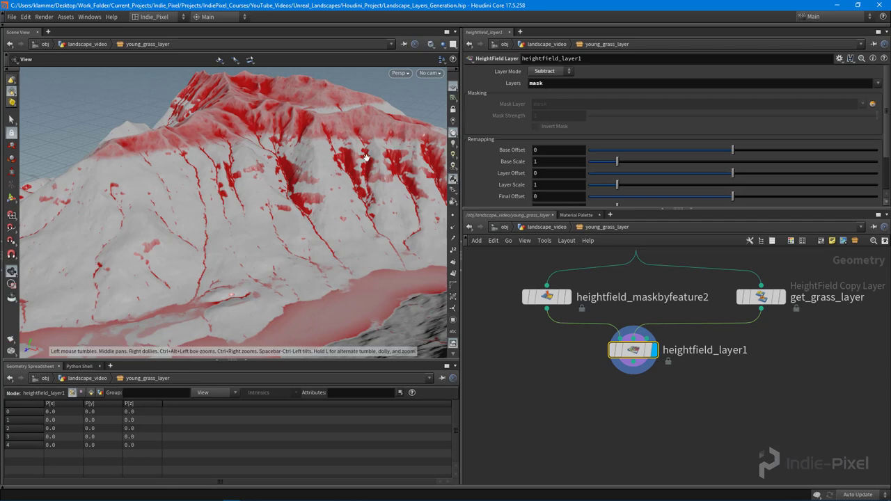
drag(284, 152, 250, 161)
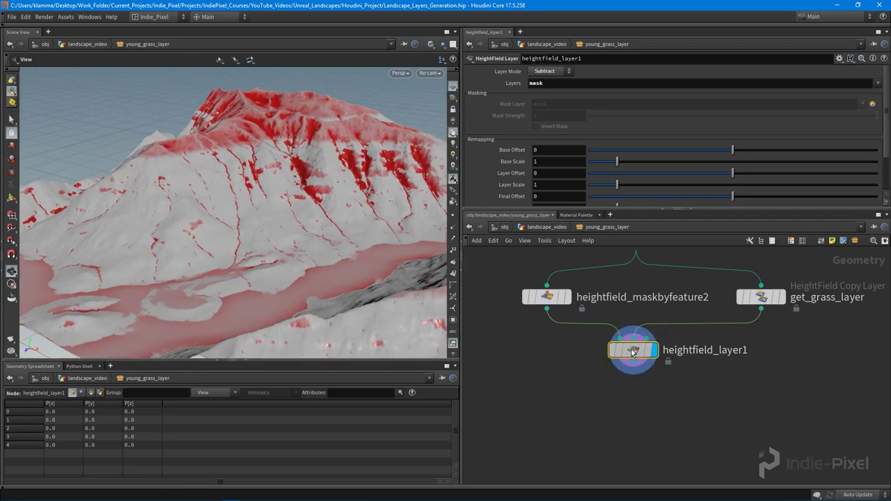
Set the Layer Mode of heightfield_layer1 to Multiply and inspect the resulting mask across the terrain
drag(633, 350, 639, 396)
click(549, 74)
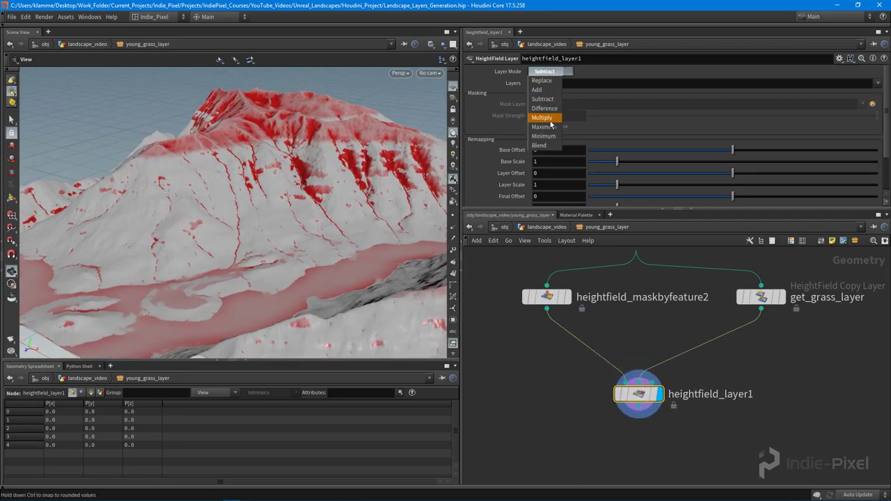
click(553, 117)
drag(211, 164, 110, 188)
right_drag(172, 169, 202, 177)
drag(202, 177, 183, 171)
right_drag(154, 219, 398, 179)
drag(138, 183, 317, 253)
right_drag(310, 224, 179, 241)
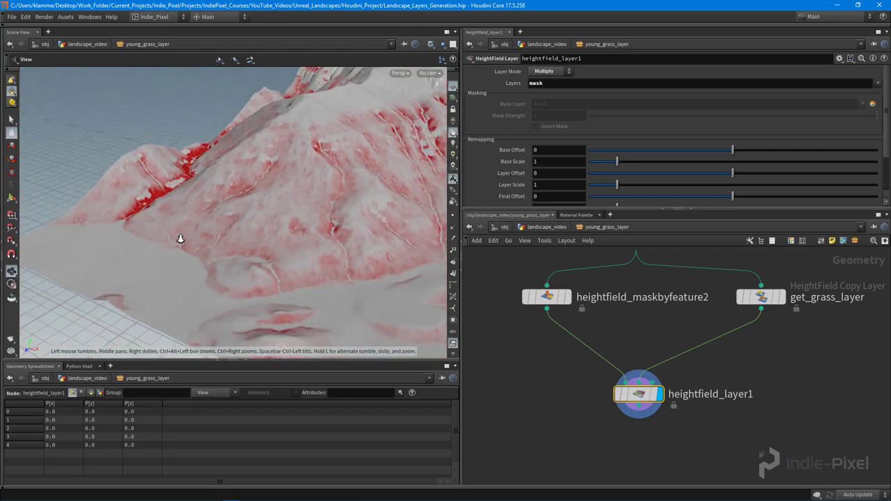
drag(178, 241, 223, 186)
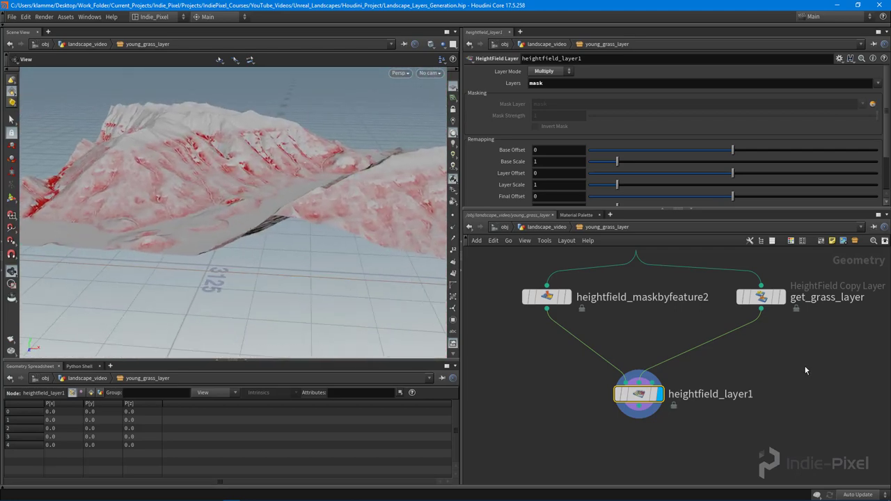
Move heightfield_layer1 closer to its inputs and add a displayed HeightField Copy Layer node connected beneath it
middle_drag(804, 369, 807, 355)
drag(644, 383, 647, 333)
middle_drag(635, 371, 643, 351)
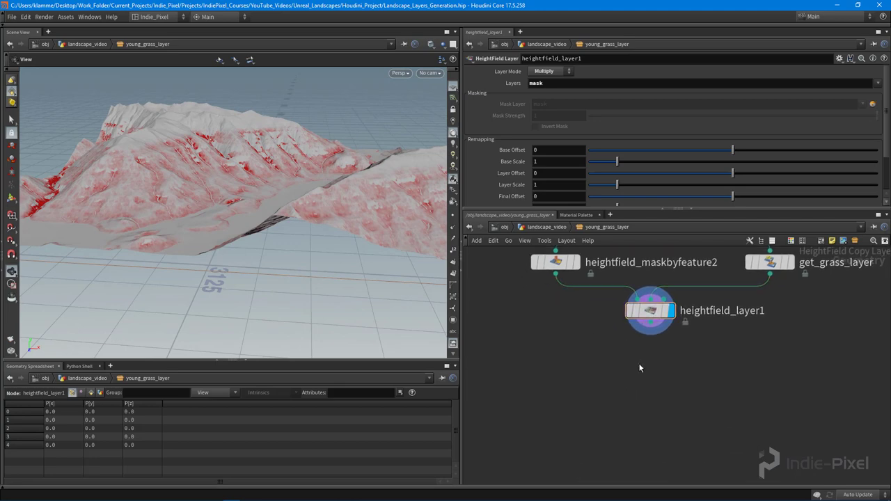
key(Tab)
text(copy)
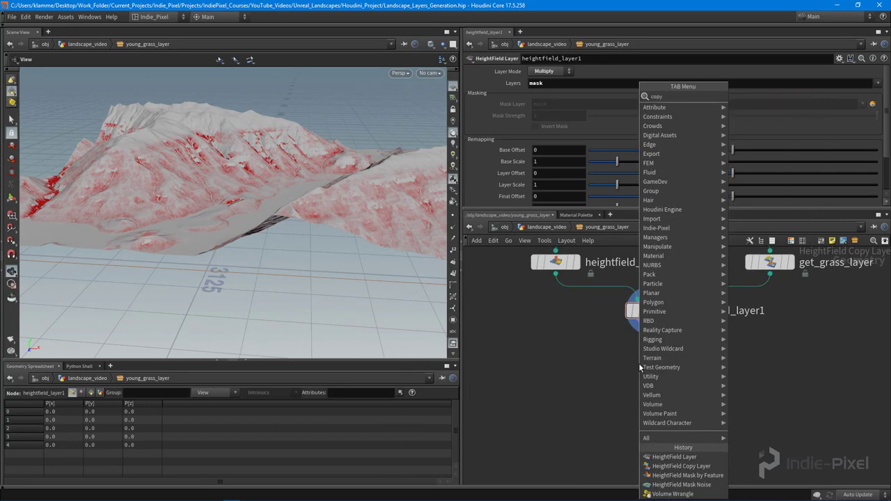
text( la)
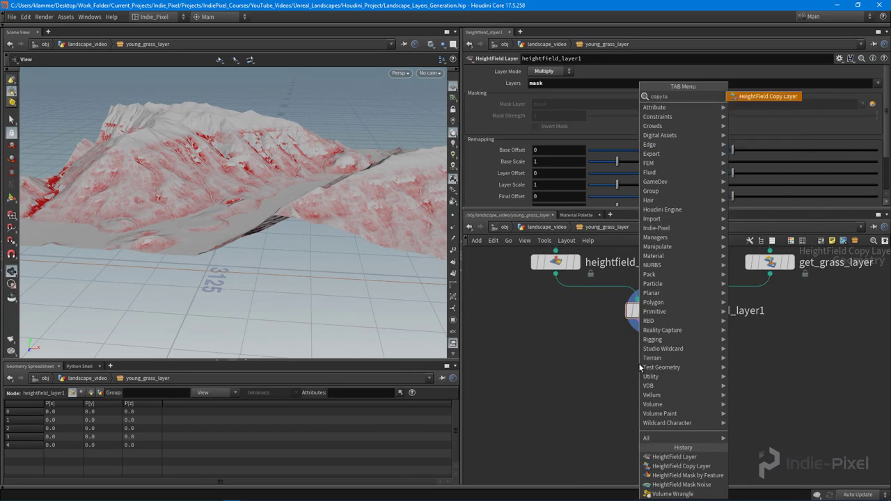
key(Return)
click(651, 369)
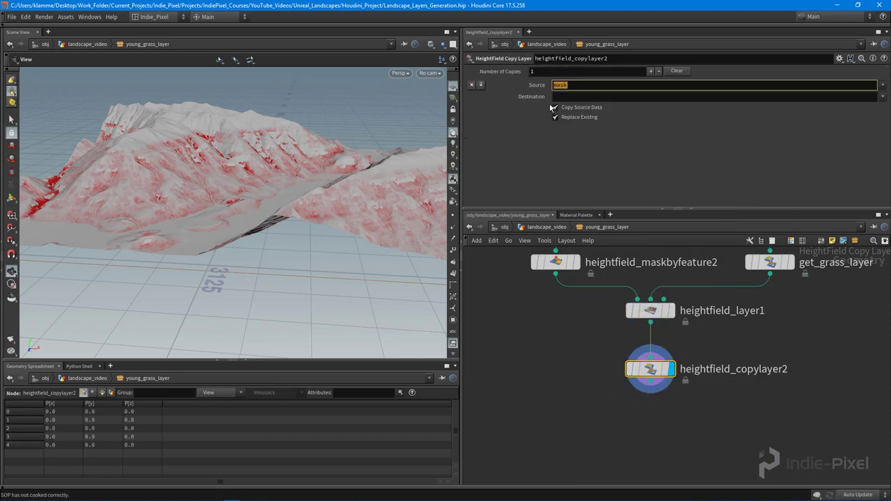
Set the Destination of heightfield_copylayer2 to ygrass, keeping mask as the Source
click(571, 96)
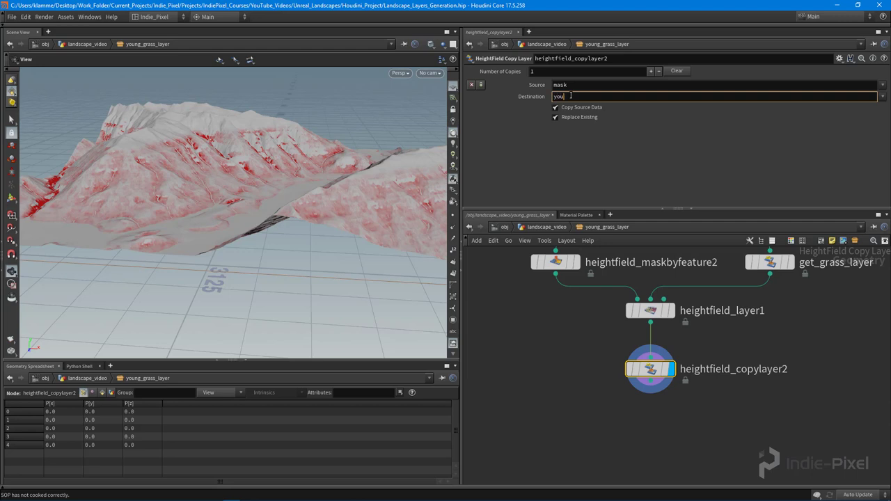
text(young_grass)
key(Return)
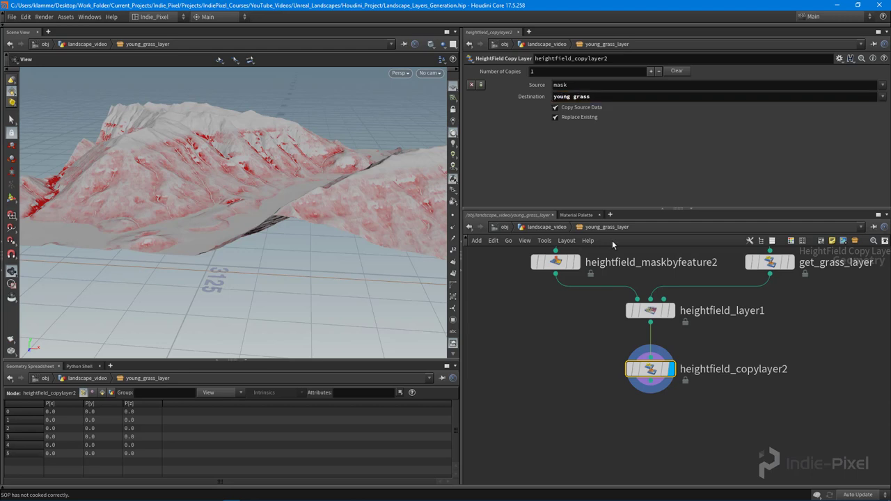
click(575, 97)
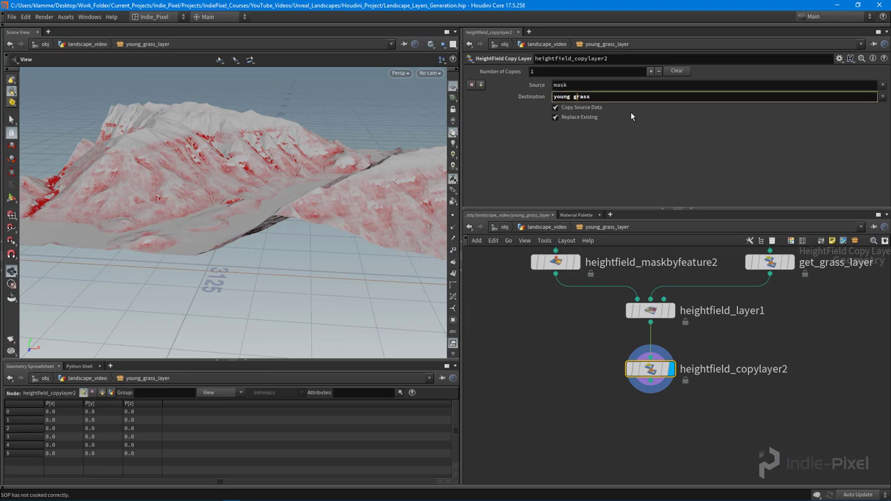
key(BackSpace)
key(BackSpace)
key(BackSpace)
key(BackSpace)
key(BackSpace)
key(Return)
Return to the landscape_video network, connect young_grass_layer to OUT_LANDSCAPE_LAYERS, and align it in the chain
key(u)
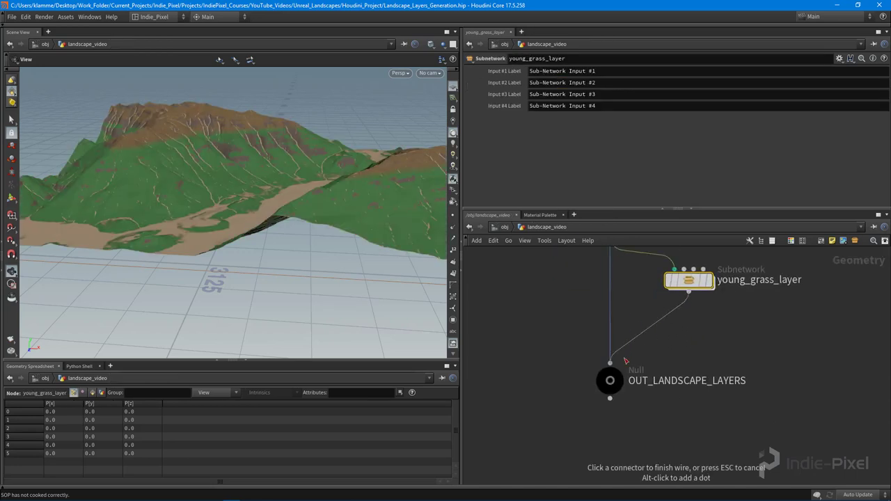
click(612, 362)
middle_drag(679, 284, 680, 325)
drag(690, 322, 613, 320)
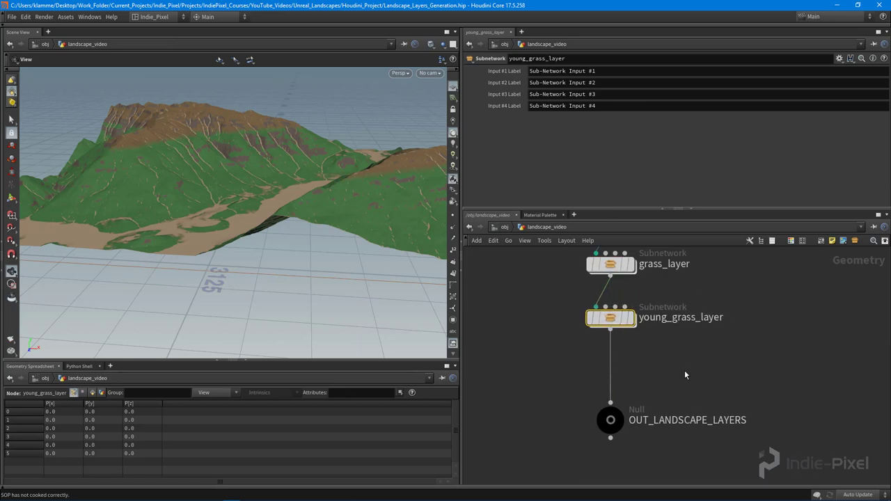
Save the scene and enter the cop2net1 compositing network
scroll(684, 375, down, 5)
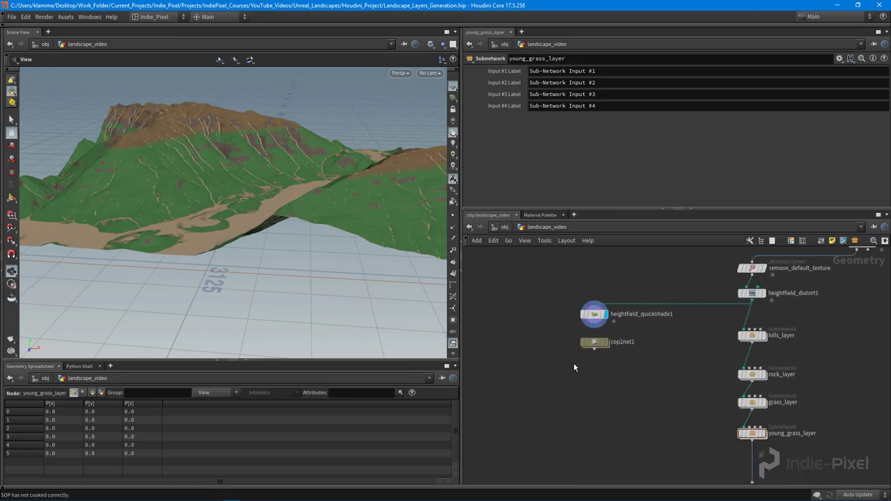
key(ctrl+s)
drag(255, 198, 269, 165)
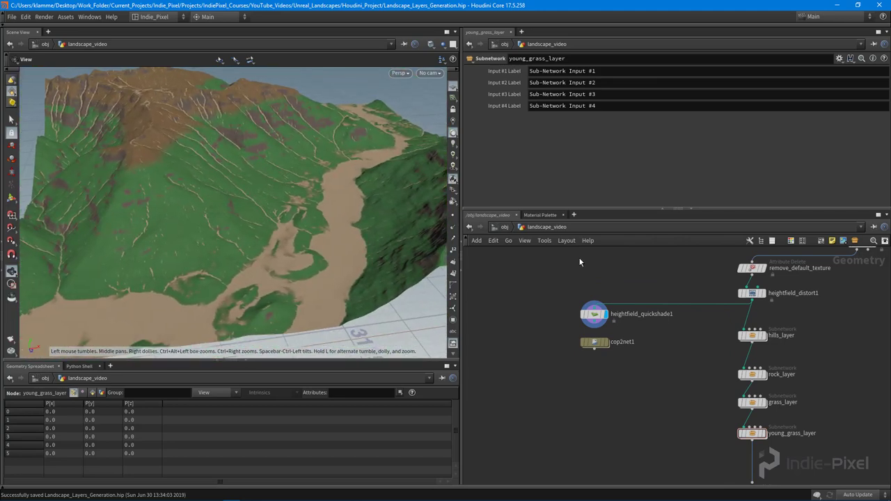
scroll(587, 406, up, 3)
double_click(601, 318)
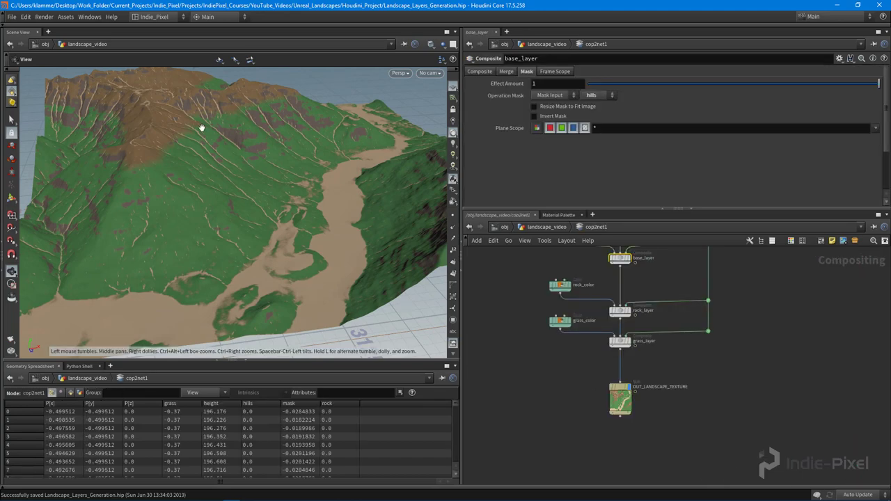
drag(218, 179, 213, 168)
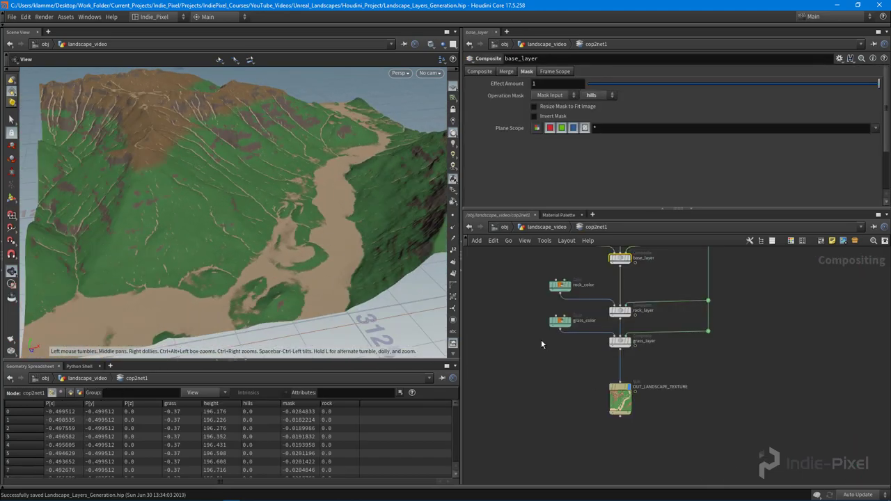
Move OUT_LANDSCAPE_TEXTURE down to make room and duplicate grass_color and grass_layer below the originals
middle_drag(674, 399, 677, 350)
drag(621, 361, 621, 419)
middle_drag(569, 329, 573, 355)
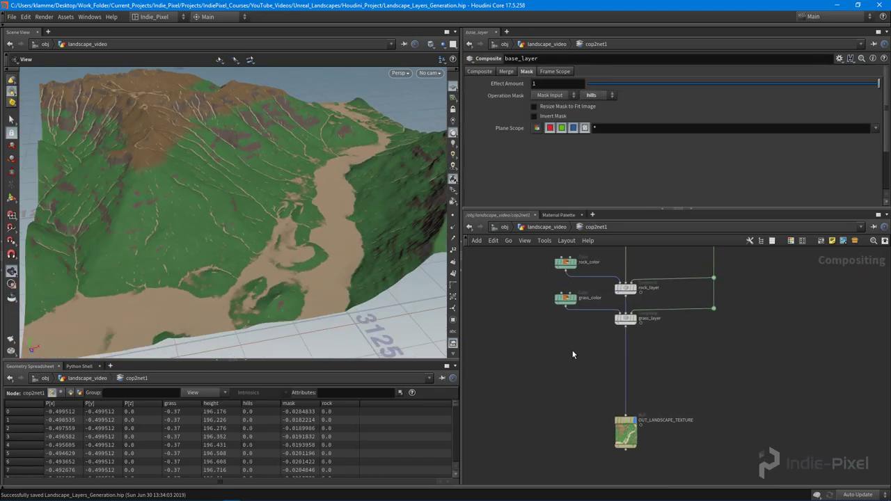
click(566, 298)
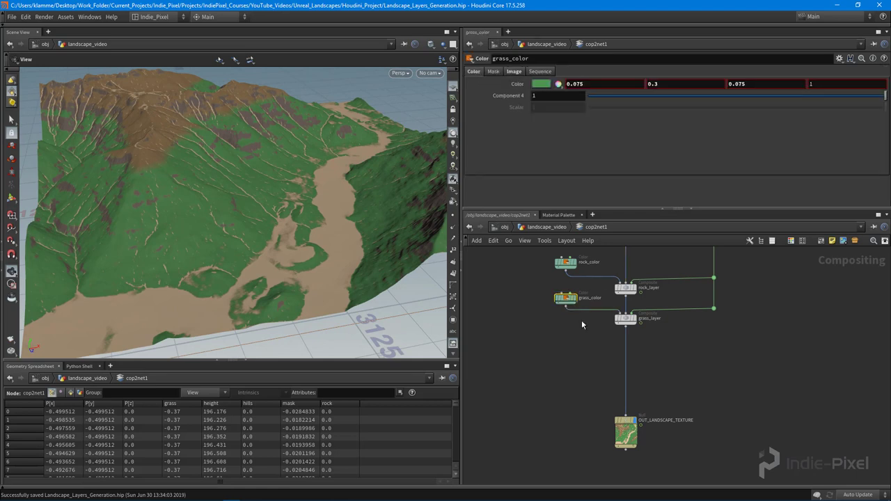
shift+click(626, 320)
scroll(651, 344, up, 3)
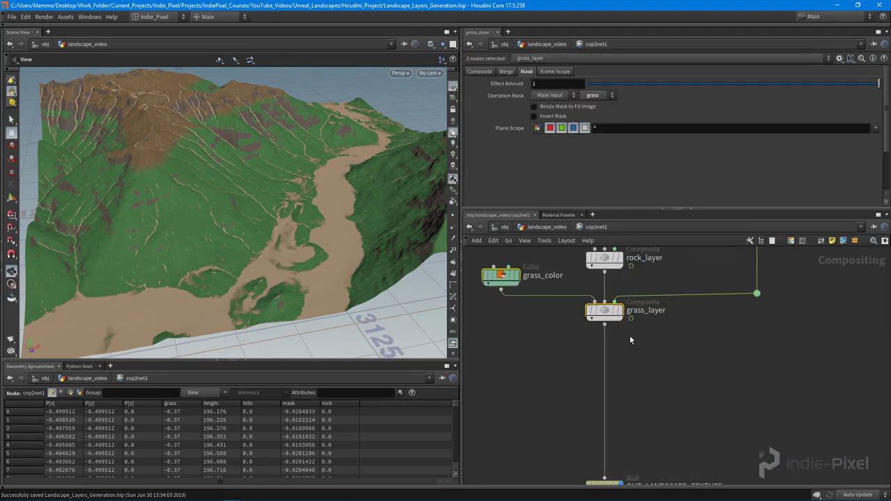
alt+drag(604, 318, 638, 372)
middle_drag(754, 361, 767, 343)
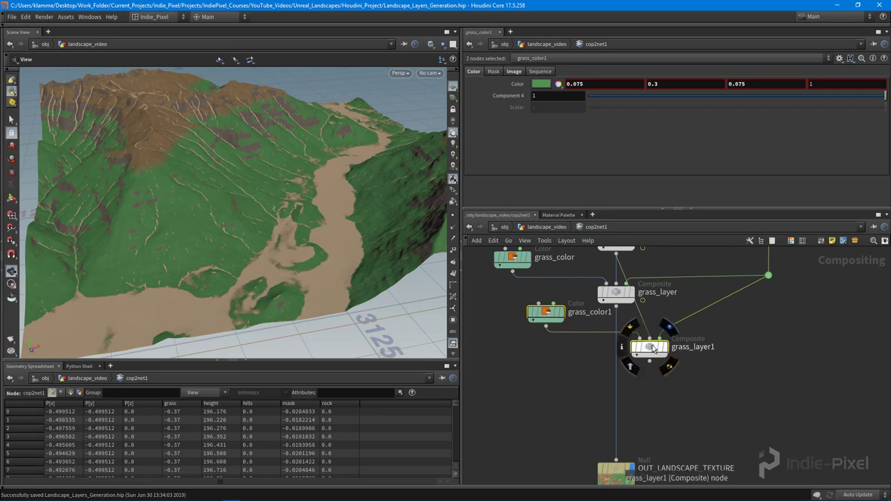
drag(651, 346, 647, 383)
Wire grass_layer into the middle input of grass_layer1 and connect grass_layer1 to OUT_LANDSCAPE_TEXTURE
click(649, 298)
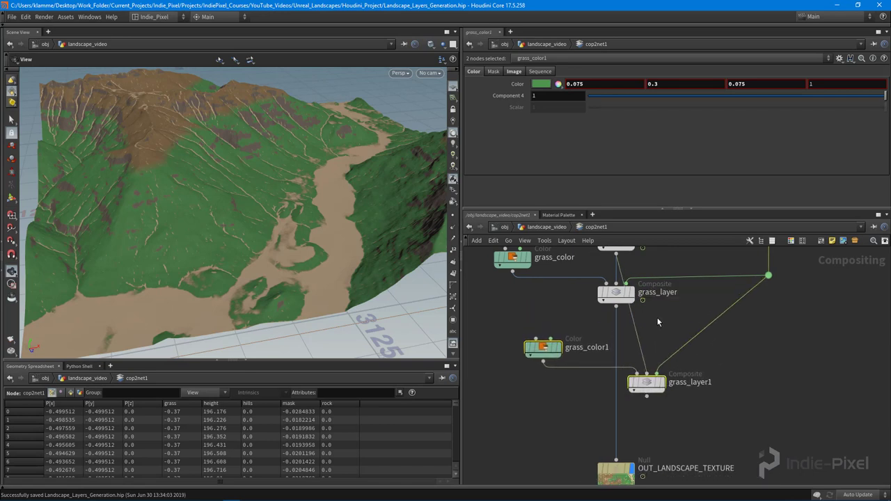
click(657, 319)
scroll(654, 322, up, 2)
click(647, 394)
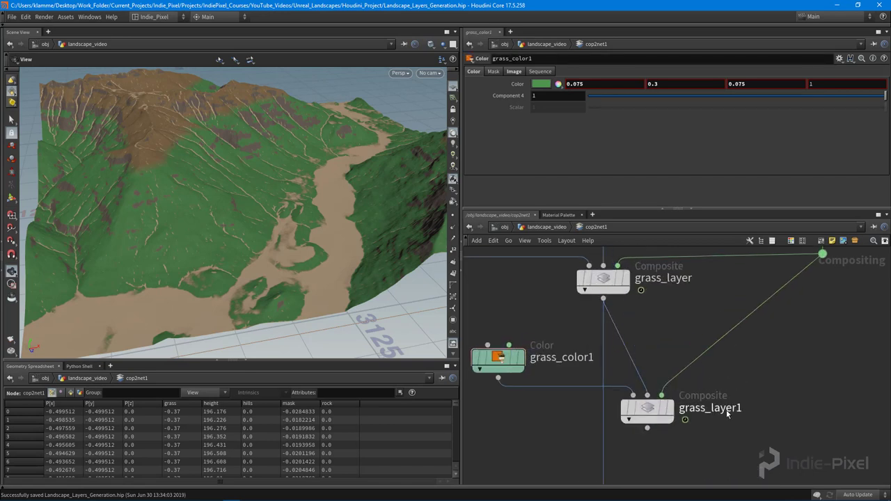
middle_drag(661, 443, 731, 370)
click(629, 382)
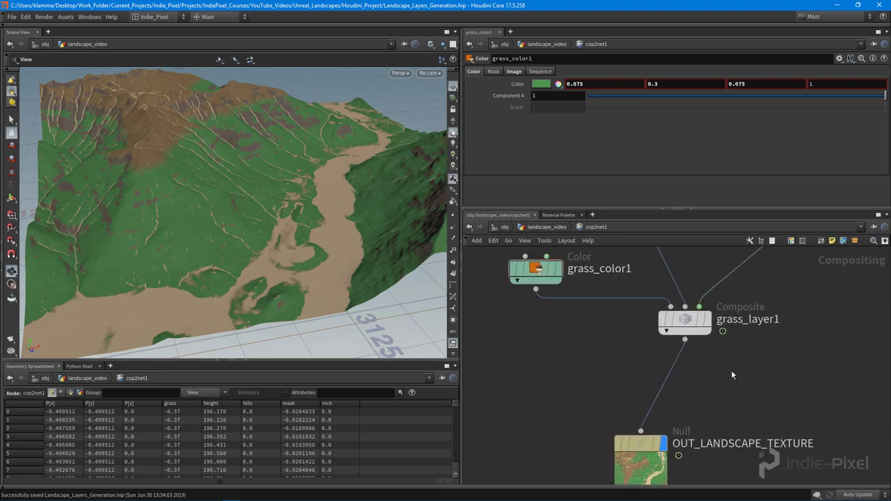
Align grass_color1 and grass_layer1 beneath the original grass nodes and route the mask wire through a new dot
scroll(731, 370, down, 3)
drag(584, 357, 712, 302)
drag(699, 343, 674, 337)
middle_drag(744, 339, 691, 357)
alt+drag(693, 312, 738, 346)
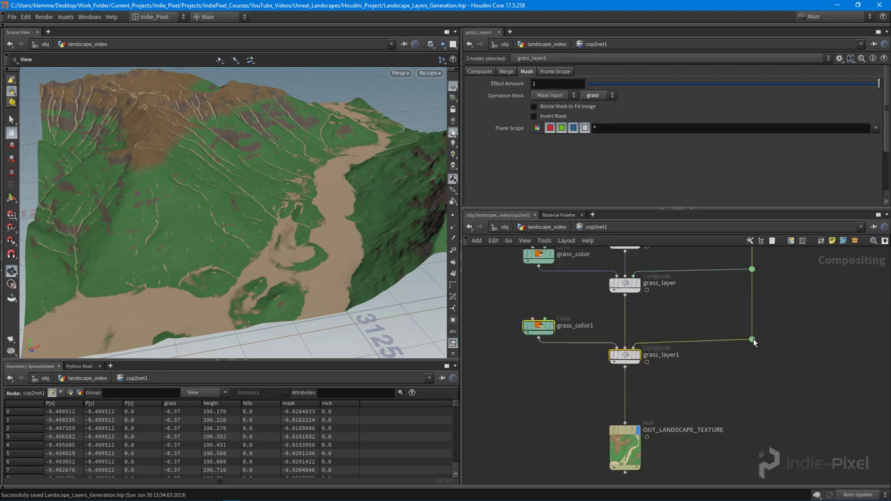
click(736, 386)
Rename grass_color1 as young_grass_color
middle_drag(736, 385, 754, 419)
scroll(592, 356, up, 3)
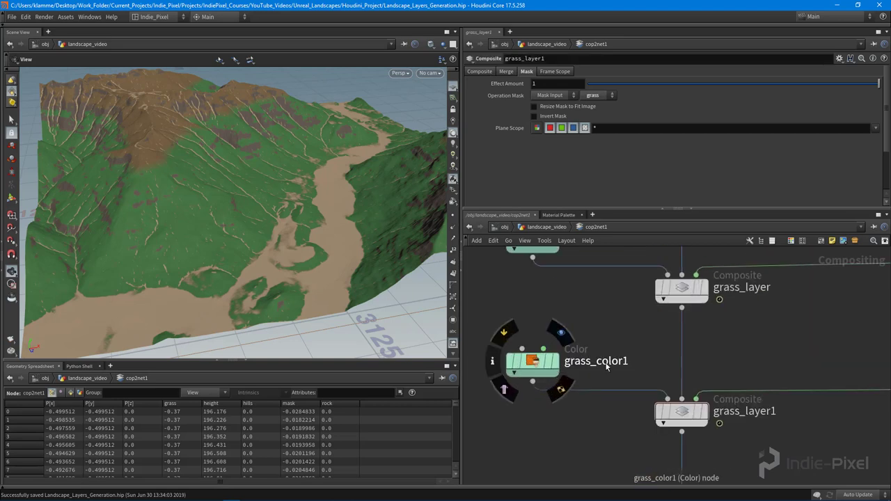
click(624, 363)
key(BackSpace)
key(Left)
key(Left)
key(Left)
key(Left)
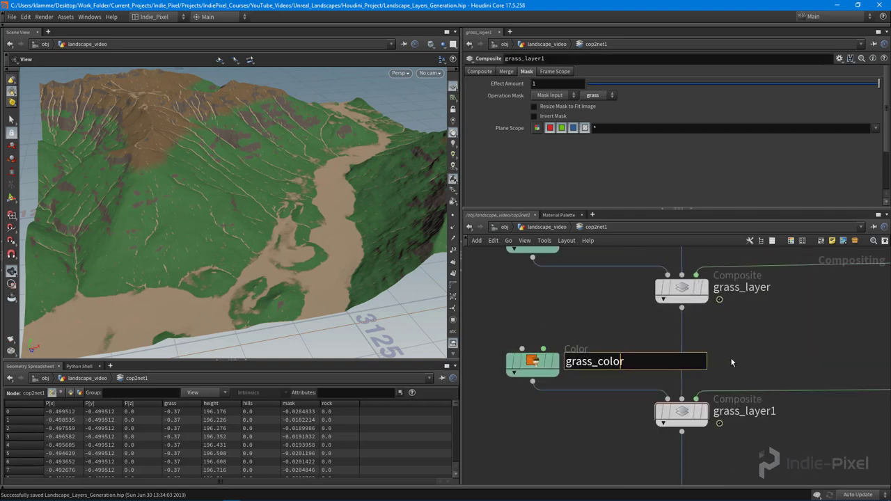
key(Left)
key(Left)
key(Left)
key(Left)
key(Left)
key(Left)
key(Left)
text(young_)
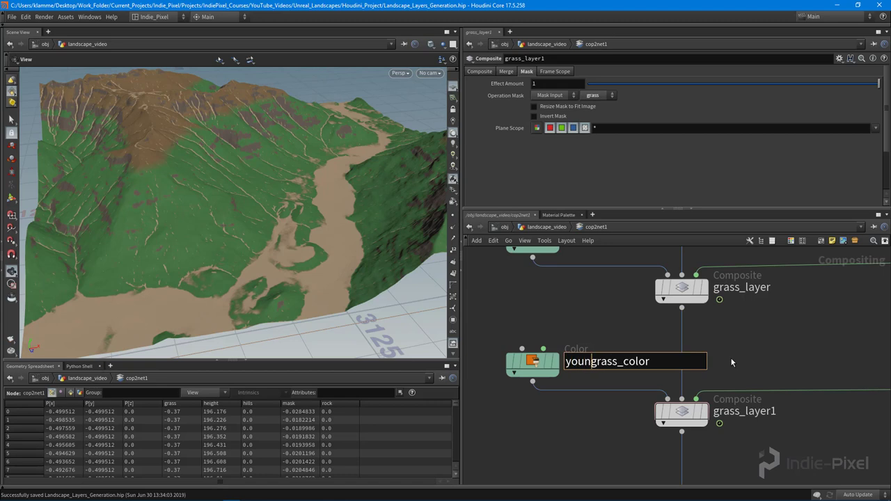
key(Return)
Rename the duplicated Composite node grass_layer1 as young_grass_layer
middle_drag(774, 401, 763, 377)
click(767, 391)
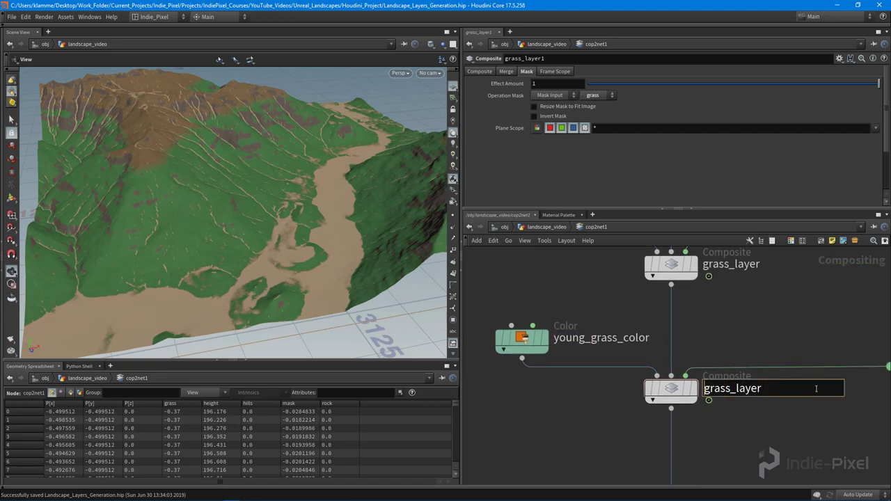
text(young_)
key(Return)
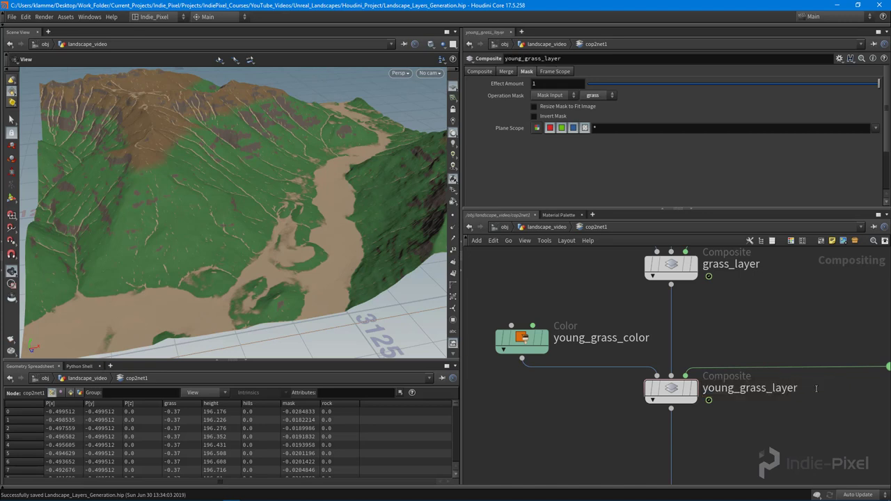
Check the mask settings of young_grass_layer and display sopimport1 to load its imported layers
click(673, 395)
middle_drag(672, 395, 622, 406)
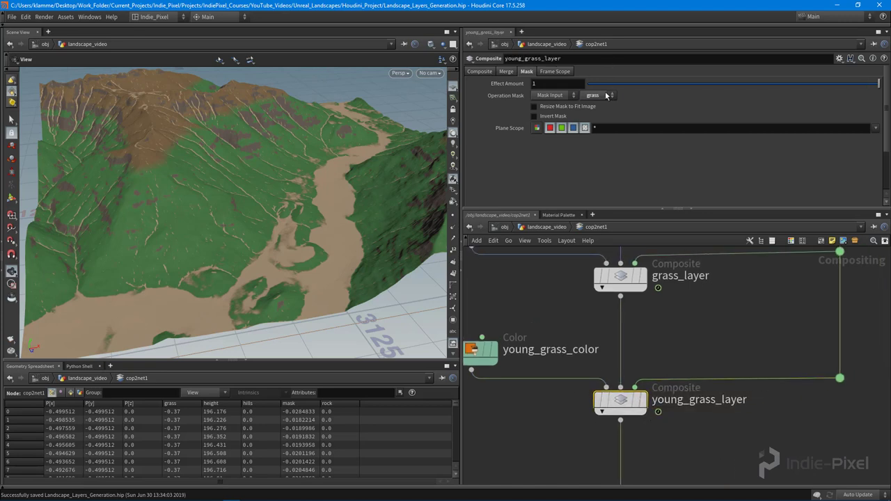
scroll(723, 327, down, 5)
middle_drag(733, 302, 743, 368)
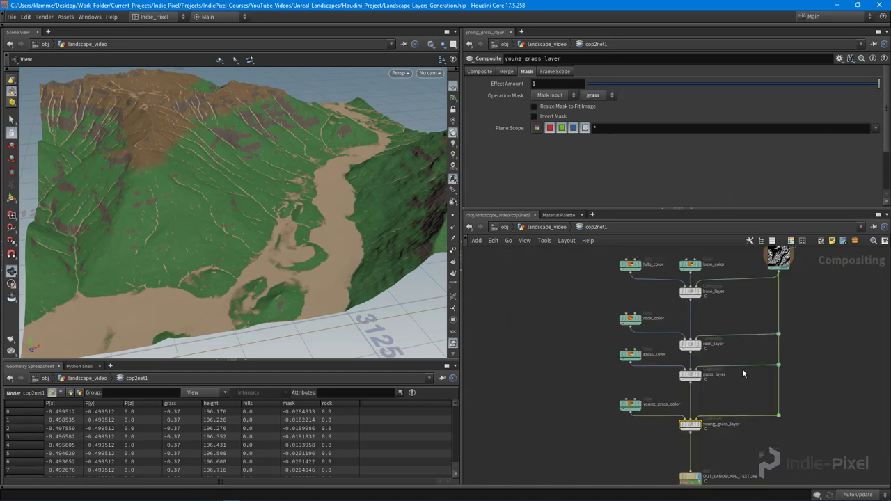
middle_drag(820, 297, 759, 376)
scroll(746, 331, up, 5)
click(708, 321)
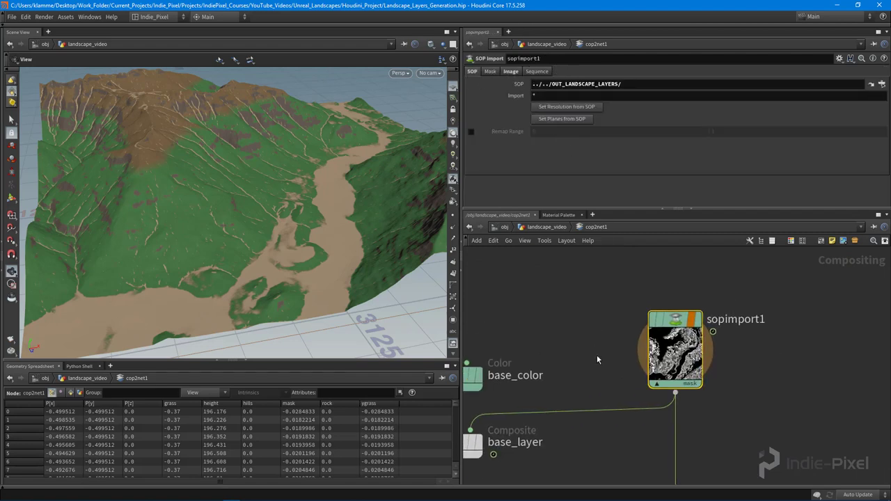
Display the young_grass_layer Composite node above OUT_LANDSCAPE_TEXTURE
middle_drag(572, 382, 591, 320)
scroll(600, 402, down, 4)
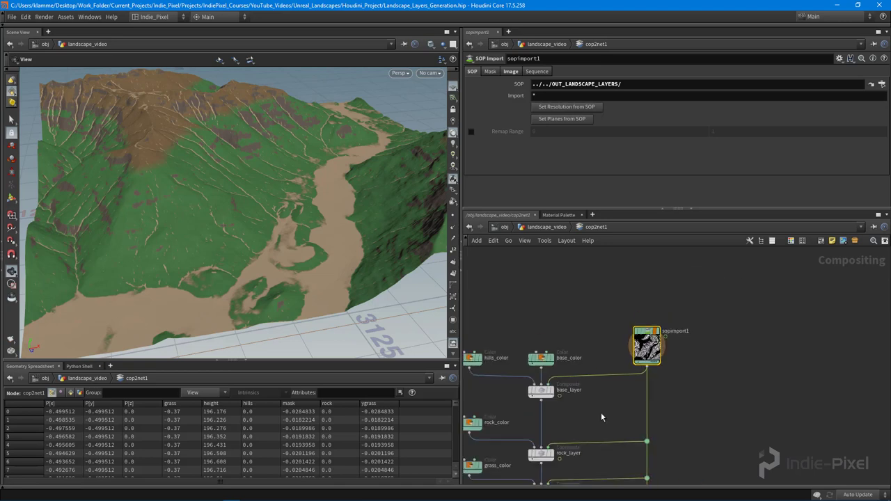
middle_drag(601, 412, 696, 263)
middle_drag(736, 422, 733, 398)
scroll(648, 380, up, 4)
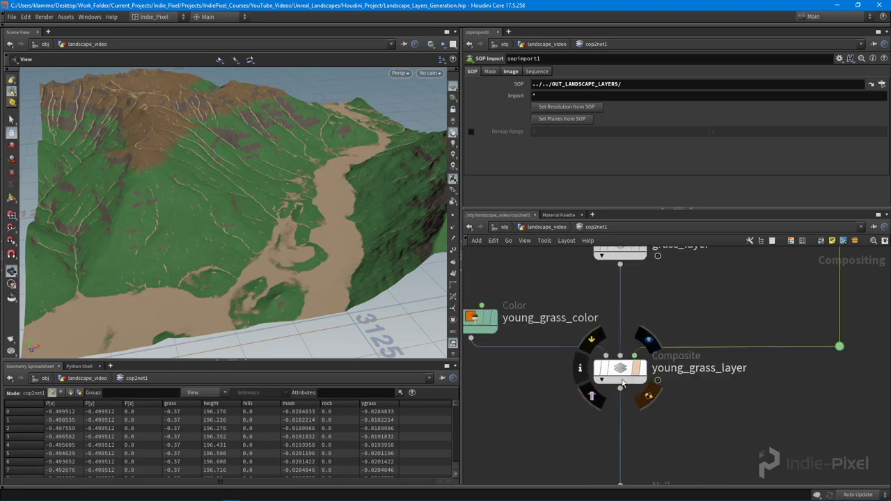
click(640, 376)
middle_drag(640, 375, 642, 295)
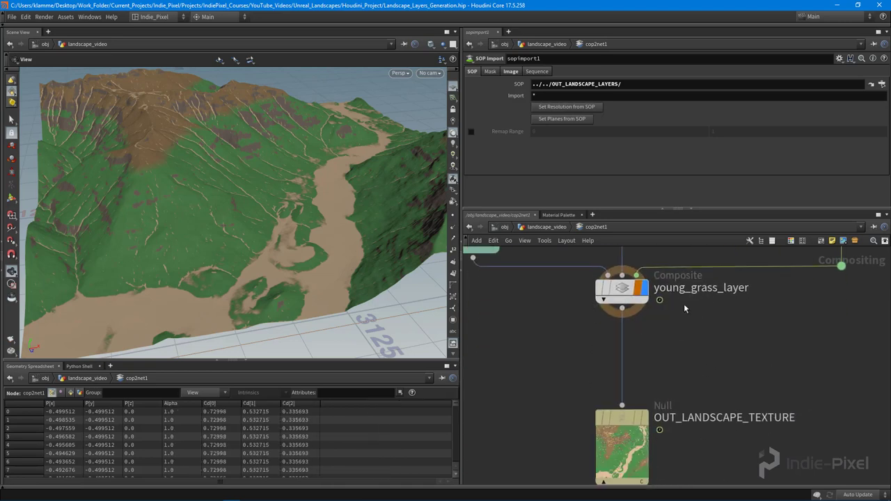
Display the OUT_LANDSCAPE_TEXTURE null and check the mask settings of young_grass_layer
click(646, 421)
middle_drag(727, 383, 725, 431)
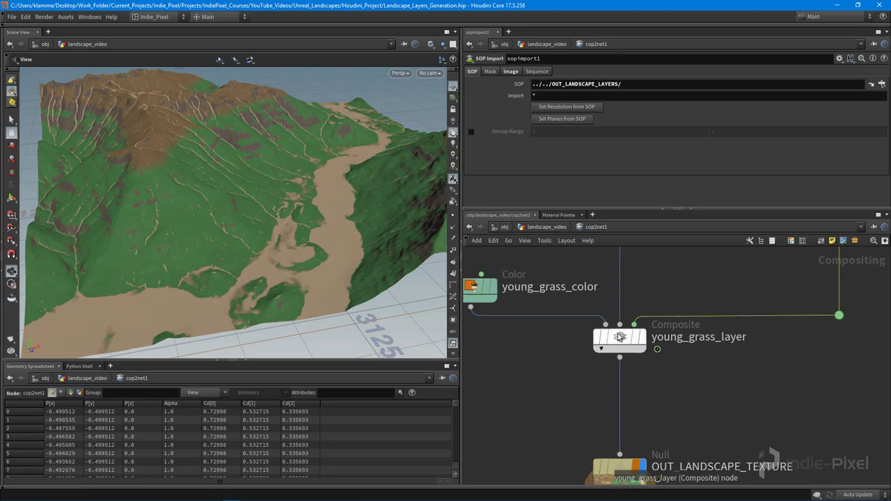
click(621, 338)
middle_drag(724, 337, 725, 375)
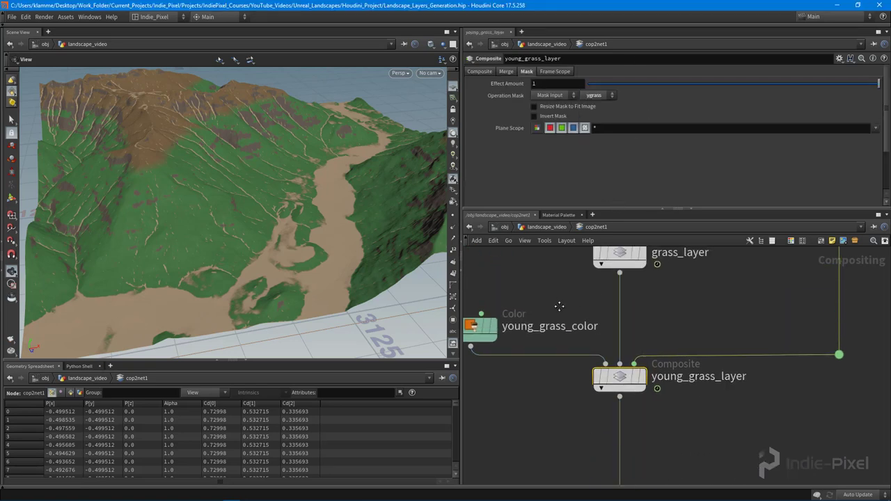
Brighten young_grass_color by setting its HSV value to 0.484, judging the shade on the terrain
middle_drag(559, 306, 716, 328)
click(639, 348)
click(538, 87)
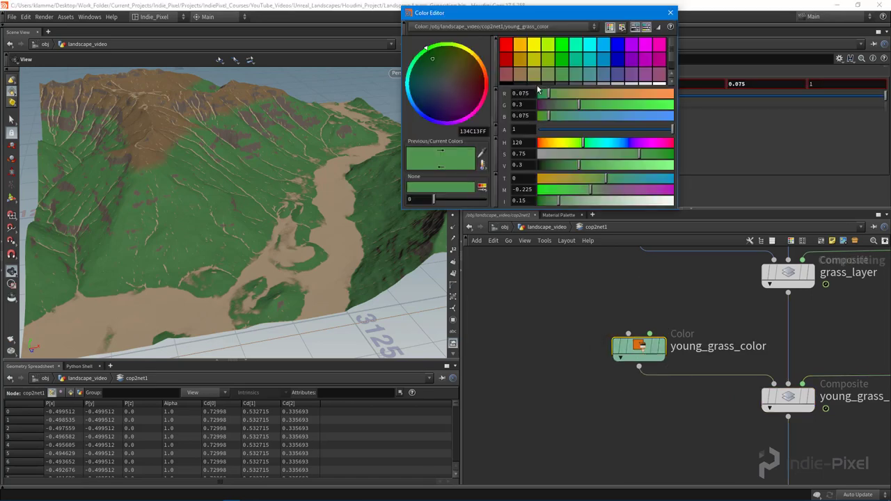
drag(258, 235, 201, 209)
click(605, 165)
click(278, 232)
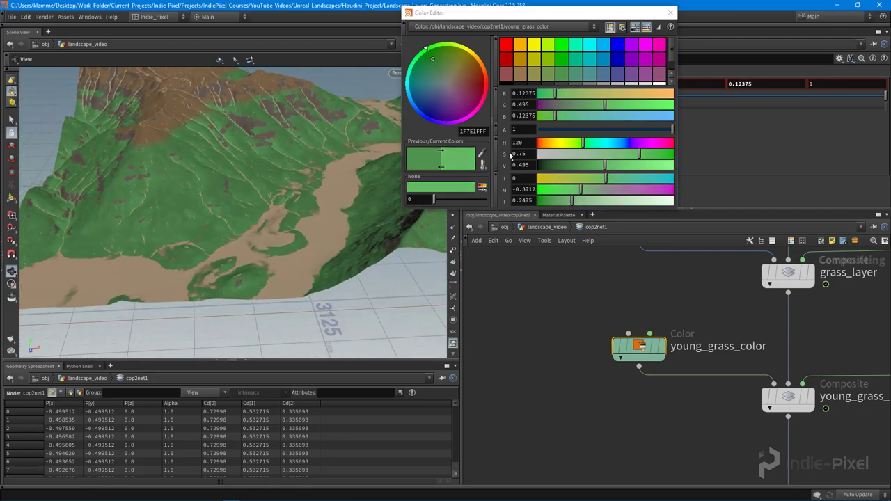
click(609, 165)
click(185, 205)
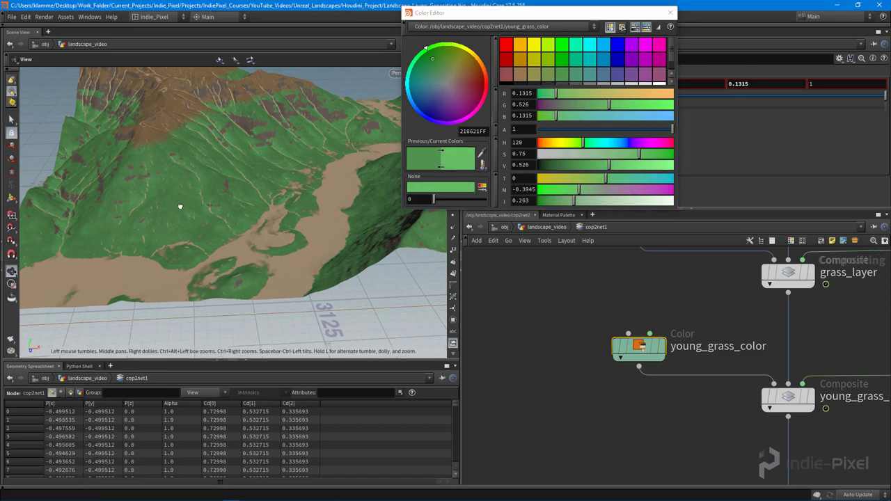
drag(185, 205, 224, 124)
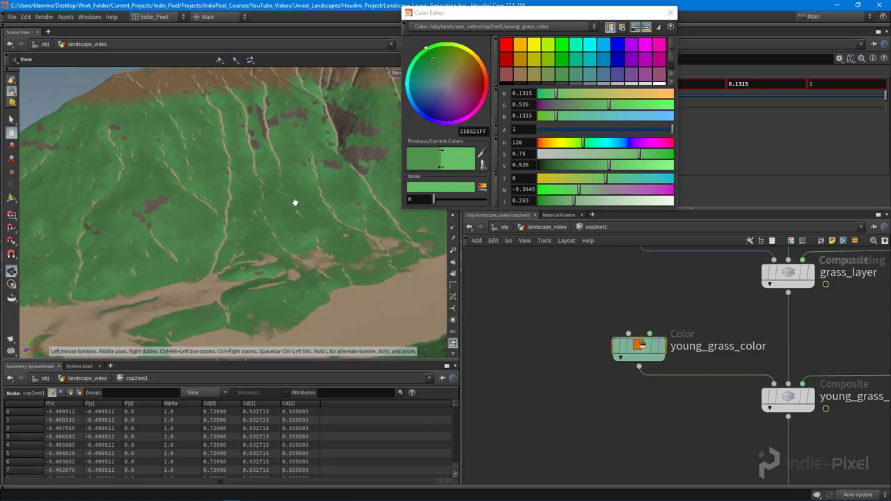
drag(295, 202, 174, 185)
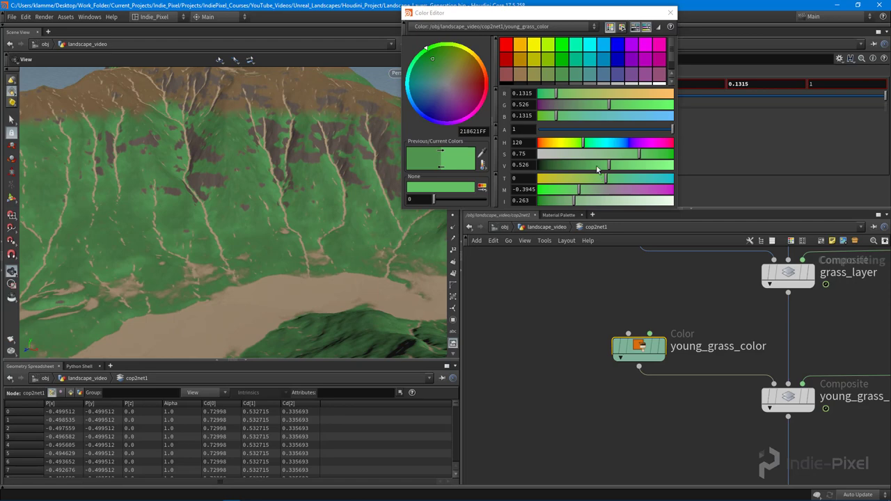
drag(604, 165, 600, 166)
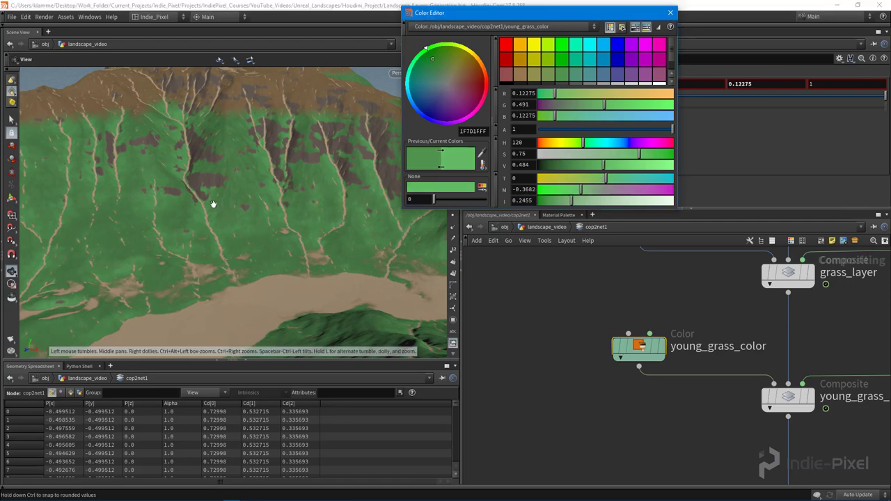
Raise the saturation of young_grass_color to 0.9, inspect the terrain, and close the color editor
click(648, 157)
drag(193, 199, 269, 212)
click(659, 154)
right_drag(269, 212, 181, 220)
drag(181, 220, 284, 180)
middle_drag(197, 168, 274, 177)
drag(274, 176, 248, 196)
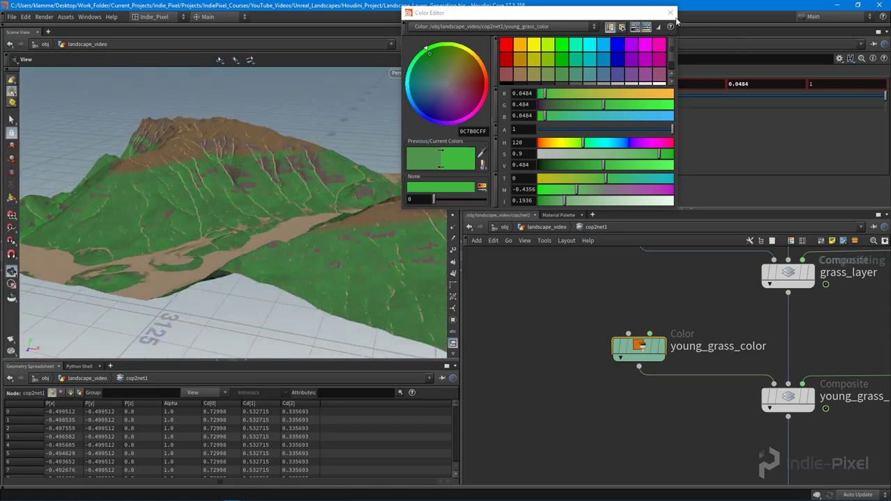
click(671, 14)
Enlarge the network view and move OUT_LANDSCAPE_TEXTURE further below young_grass_layer to make room for another layer
drag(704, 208, 688, 156)
right_drag(327, 214, 268, 230)
drag(269, 230, 269, 264)
right_drag(278, 271, 370, 218)
drag(371, 217, 260, 174)
middle_drag(637, 399, 518, 294)
scroll(573, 343, down, 2)
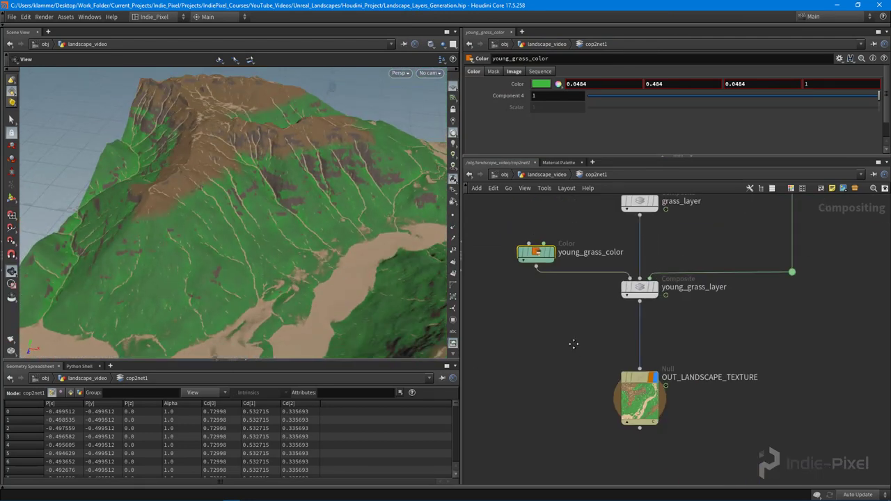
middle_drag(573, 344, 562, 284)
drag(636, 340, 636, 416)
middle_drag(698, 290, 671, 321)
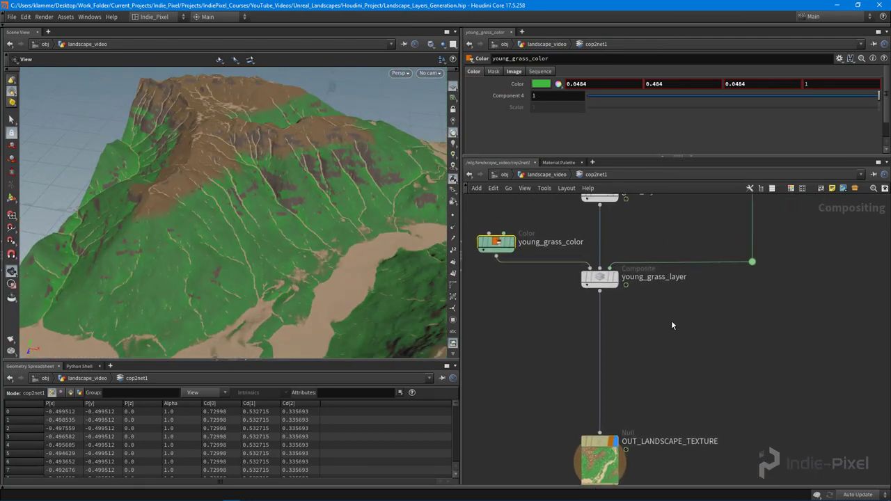
Return to the landscape_video network and move OUT_LANDSCAPE_LAYERS further below the young_grass_layer subnetwork
key(u)
middle_drag(513, 351, 406, 289)
scroll(600, 379, down, 4)
middle_drag(659, 447, 615, 366)
scroll(614, 364, up, 3)
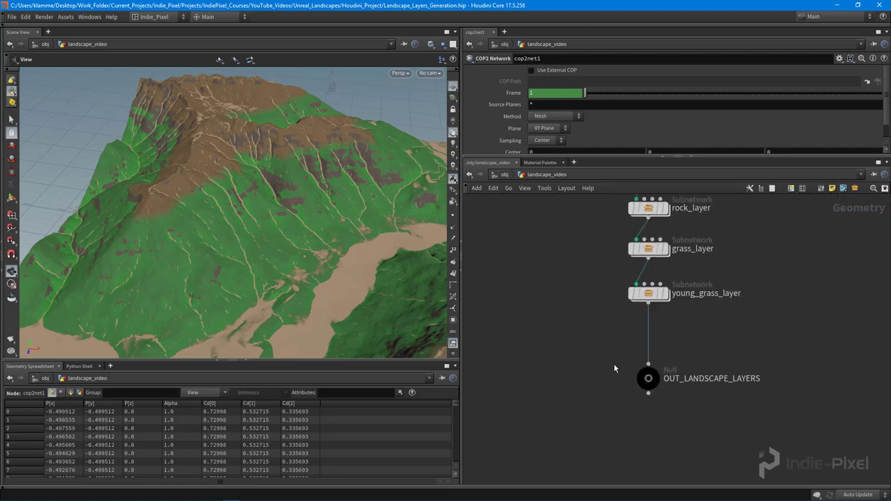
drag(655, 386, 658, 418)
scroll(676, 308, up, 3)
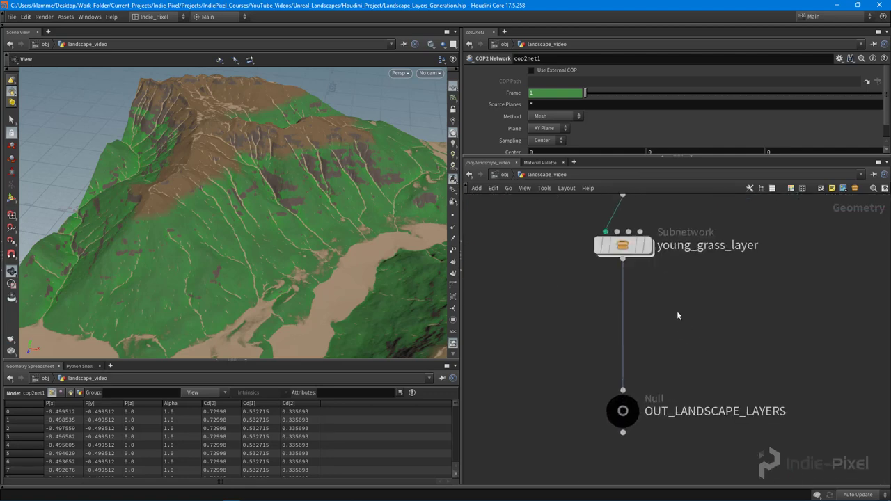
Duplicate the young_grass_layer subnetwork and wire the original's output into the copy's first input
alt+drag(610, 242, 637, 320)
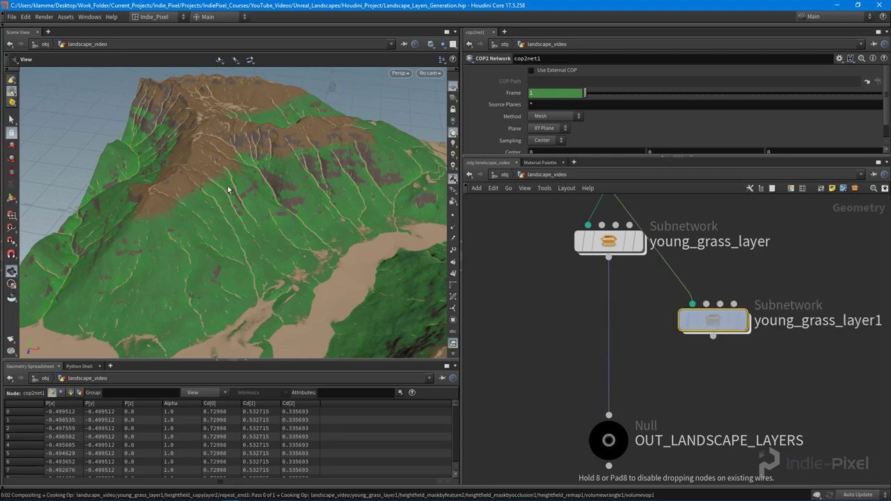
alt+right_drag(372, 284, 331, 322)
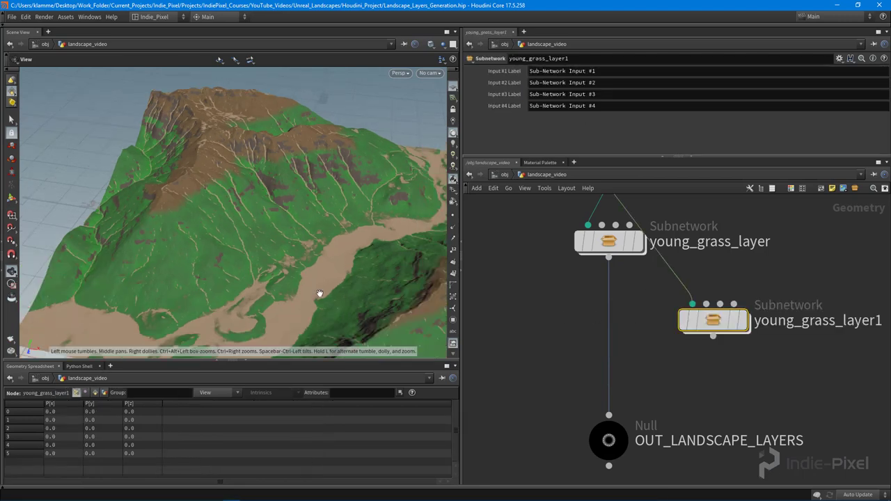
click(609, 257)
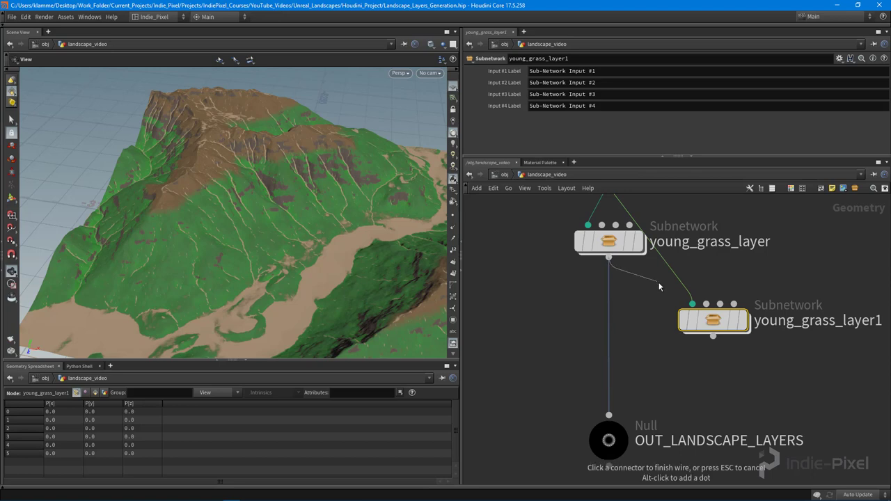
click(732, 328)
middle_drag(754, 396, 722, 389)
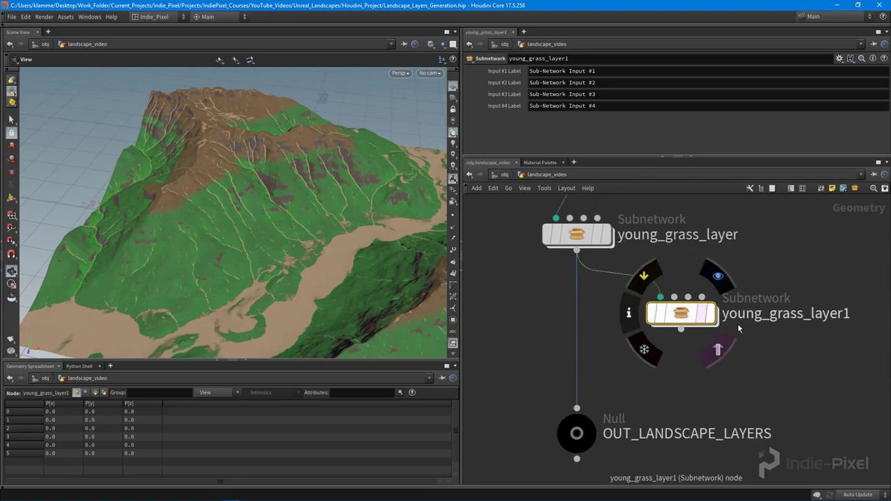
Rename the duplicated subnetwork as snow_layer
click(769, 322)
double_click(768, 320)
text(sno)
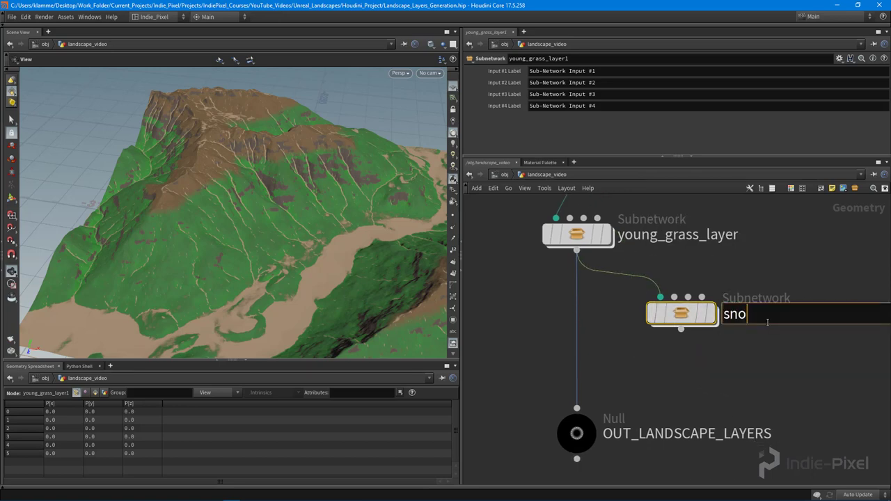
text(w_layer)
key(Return)
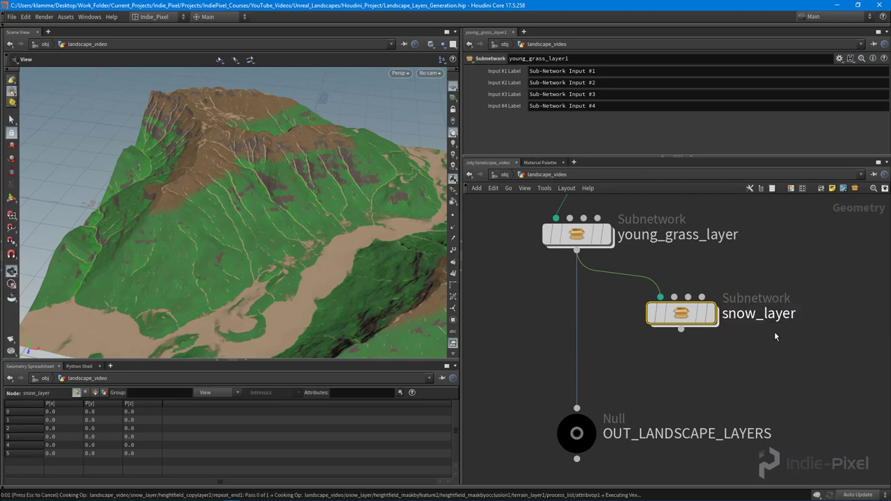
Inside snow_layer, delete the disconnected heightfield_layer2 and heightfield_copylayer1 nodes
double_click(692, 314)
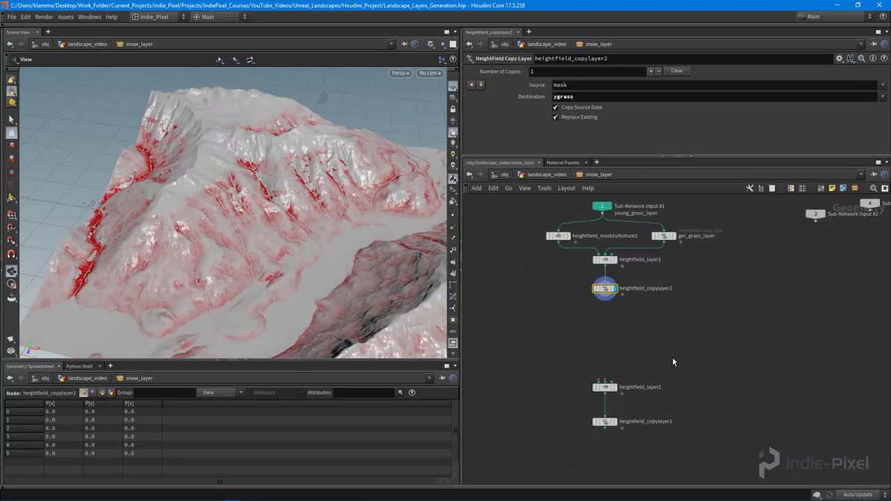
middle_drag(658, 371, 654, 356)
drag(547, 340, 758, 477)
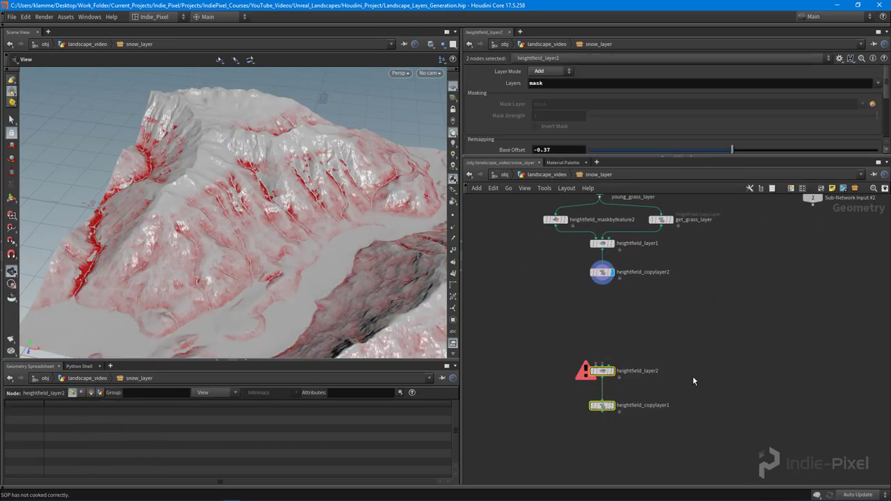
key(Delete)
scroll(627, 362, up, 5)
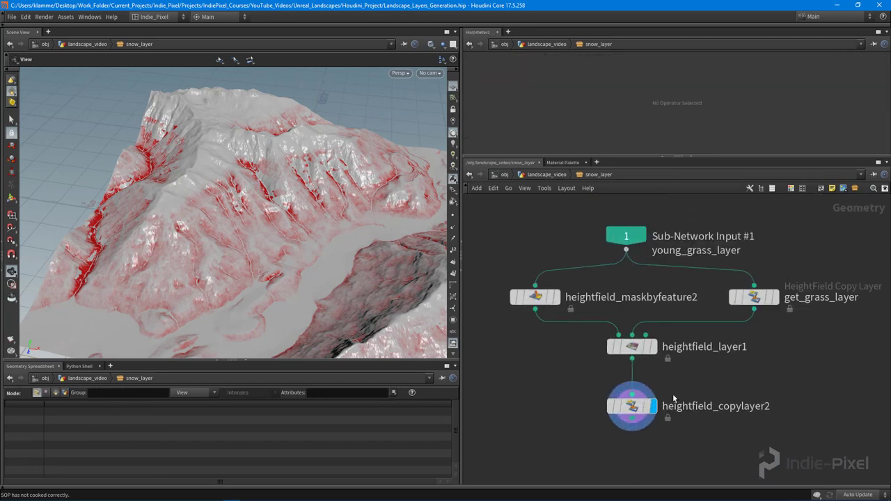
Move heightfield_copylayer2 down and delete heightfield_maskbyfeature2, get_grass_layer and heightfield_layer1 above it
drag(629, 333, 629, 415)
middle_drag(722, 310, 725, 398)
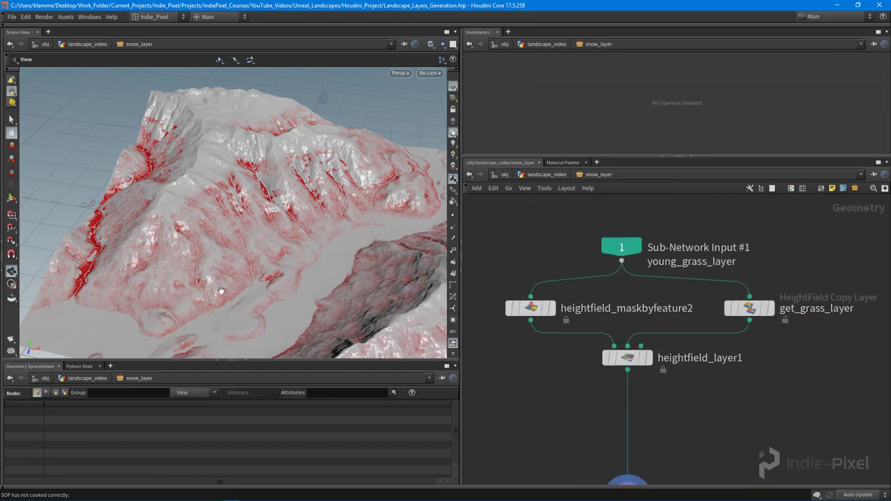
scroll(647, 288, down, 3)
drag(515, 377, 823, 291)
key(Delete)
Add a HeightField Mask by Feature node, feed it from Sub-Network Input #1 and display it
key(Tab)
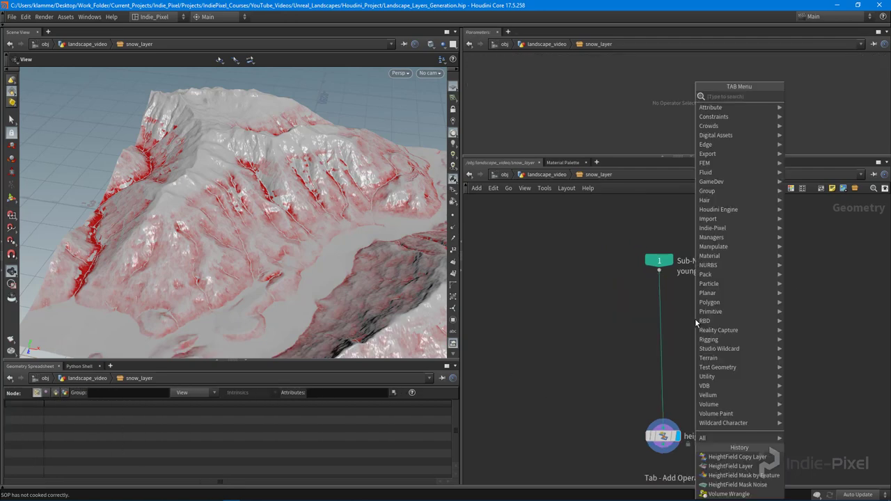
text(featu)
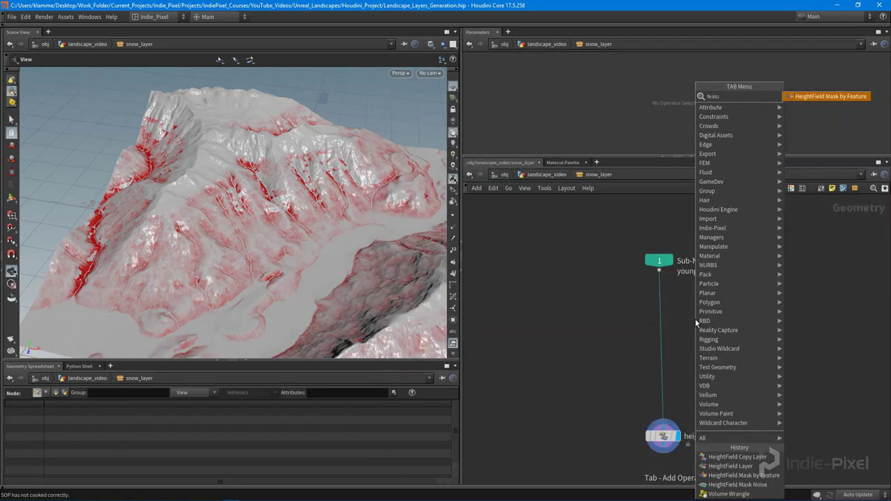
key(Return)
click(695, 318)
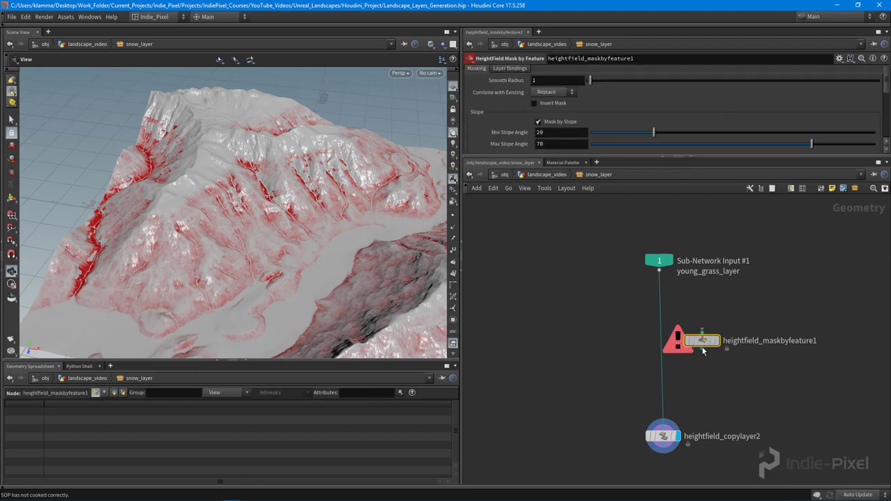
scroll(702, 306, up, 3)
click(623, 238)
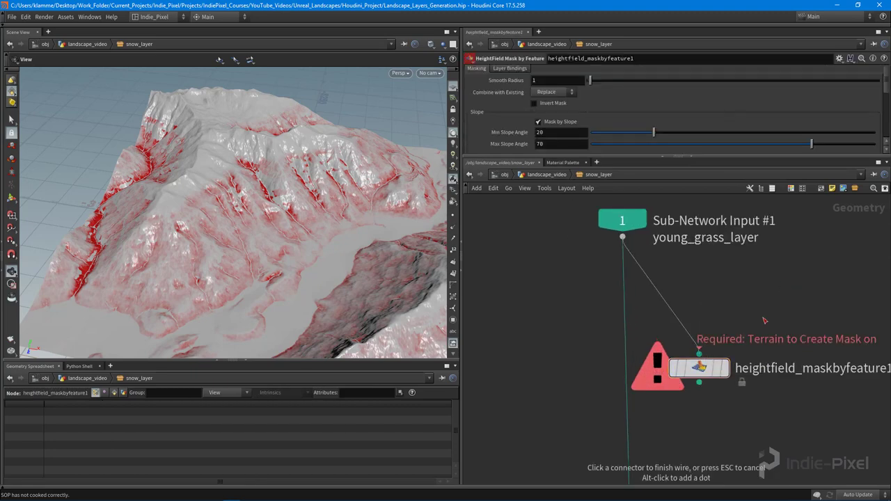
click(699, 354)
click(705, 321)
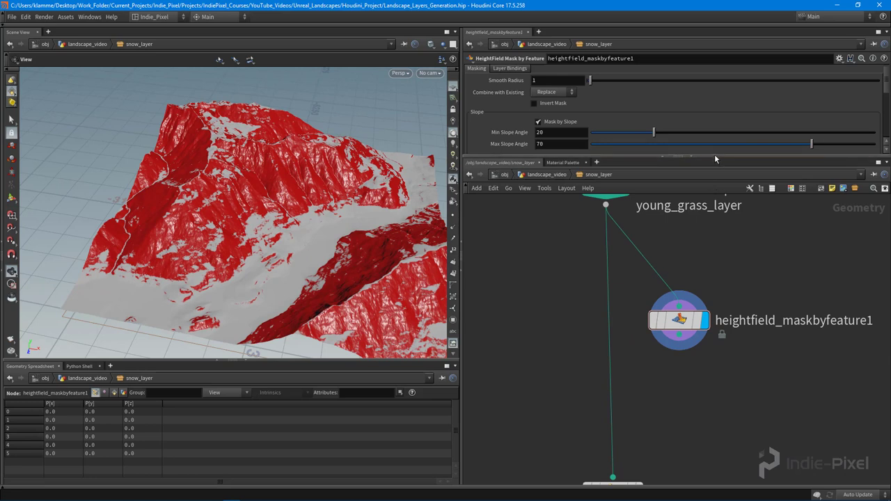
Switch the new mask node from Mask by Slope to Mask by Height and compute its height range
drag(715, 157, 558, 243)
click(538, 124)
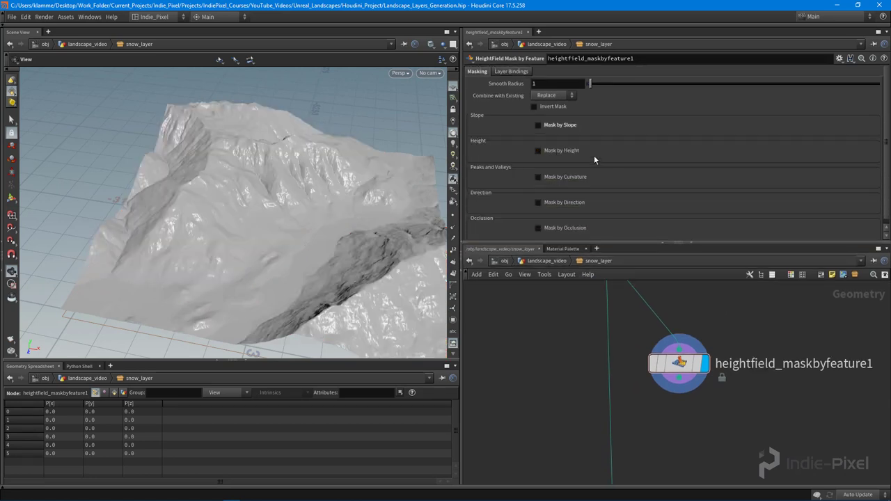
scroll(586, 142, down, 1)
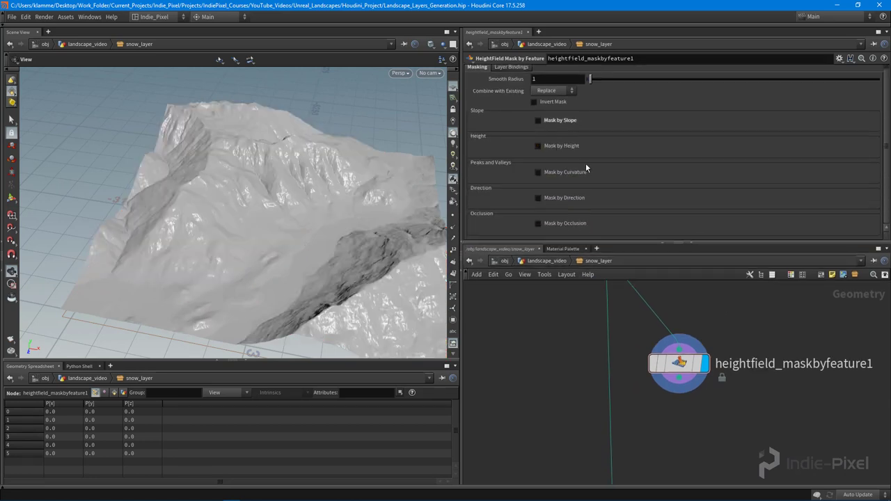
click(550, 146)
drag(255, 205, 306, 168)
click(555, 88)
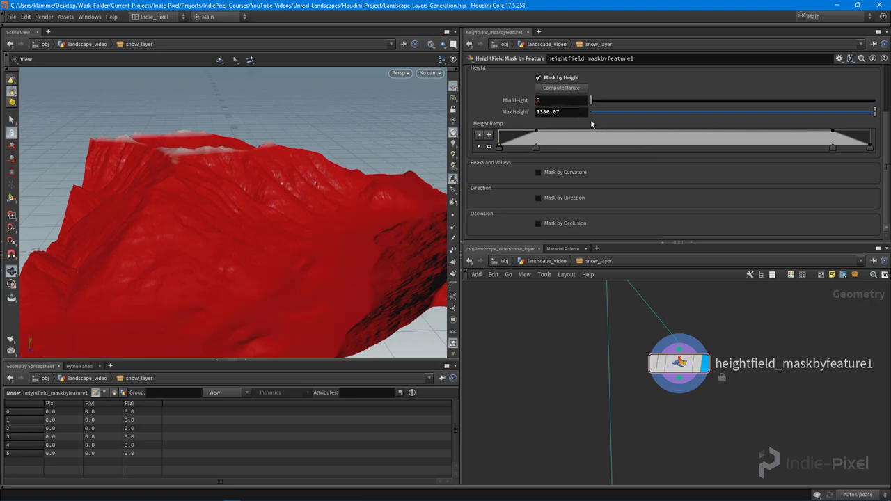
Flatten the low end of the height ramp to full value and invert the mask
scroll(347, 183, down, 1)
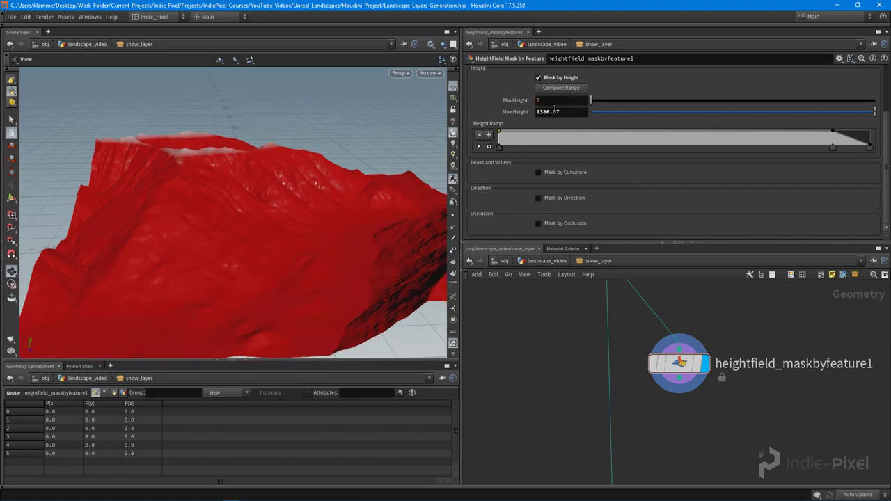
scroll(669, 150, up, 4)
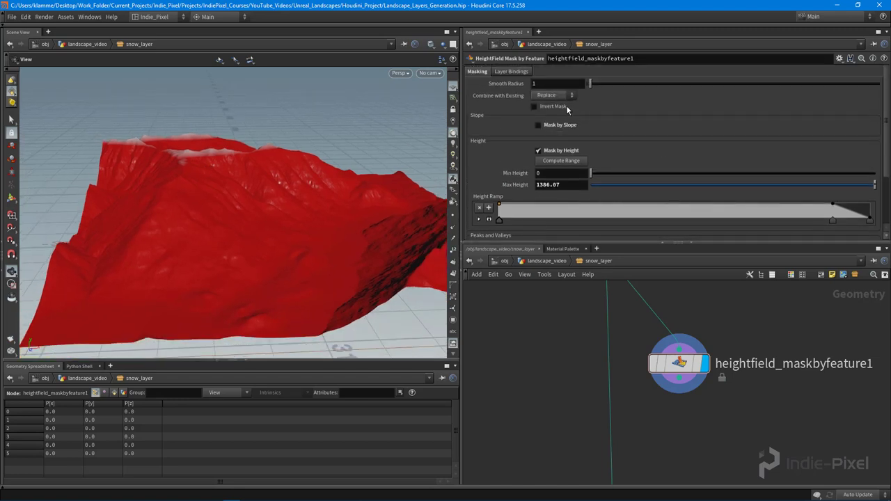
click(535, 106)
alt+drag(279, 156, 239, 145)
Shorten the high-end falloff of the height ramp and lower the mask's maximum height to 1306.07
scroll(720, 149, down, 4)
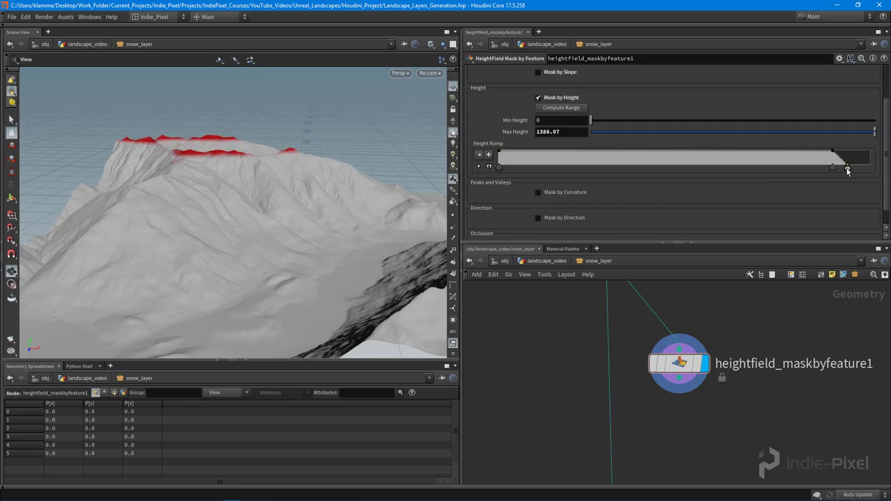
middle_drag(557, 132, 557, 133)
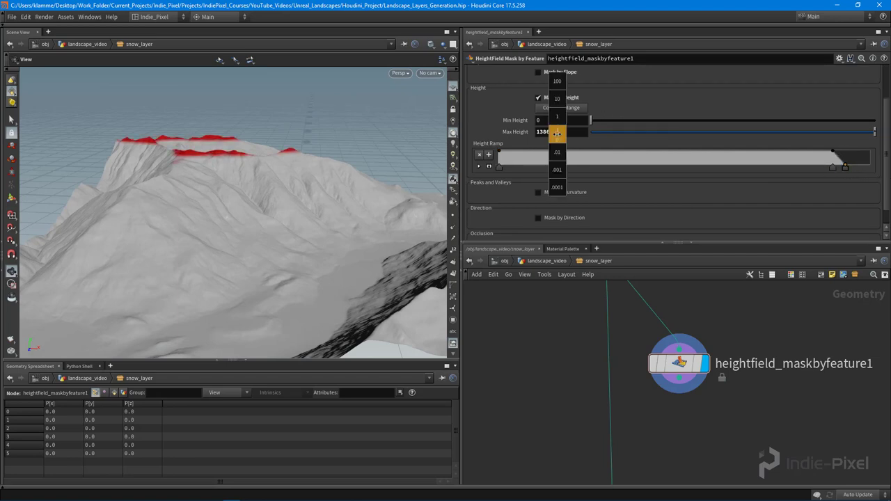
middle_drag(555, 93, 510, 102)
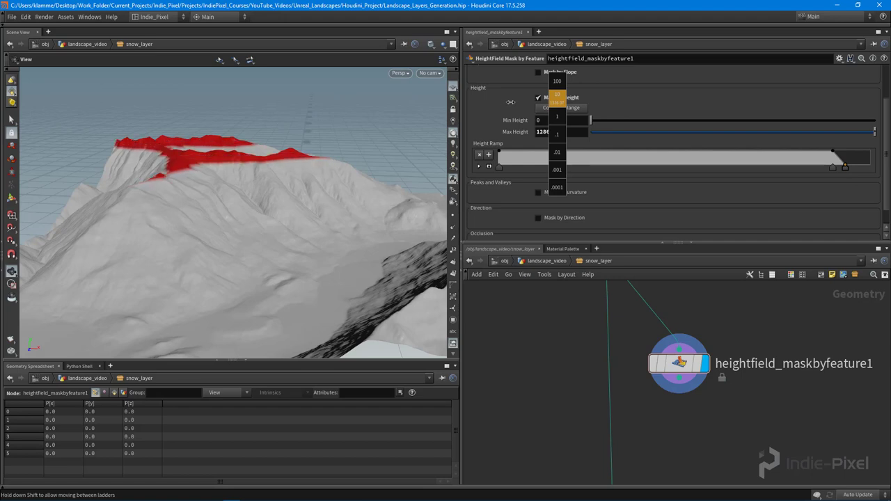
middle_drag(518, 135, 370, 167)
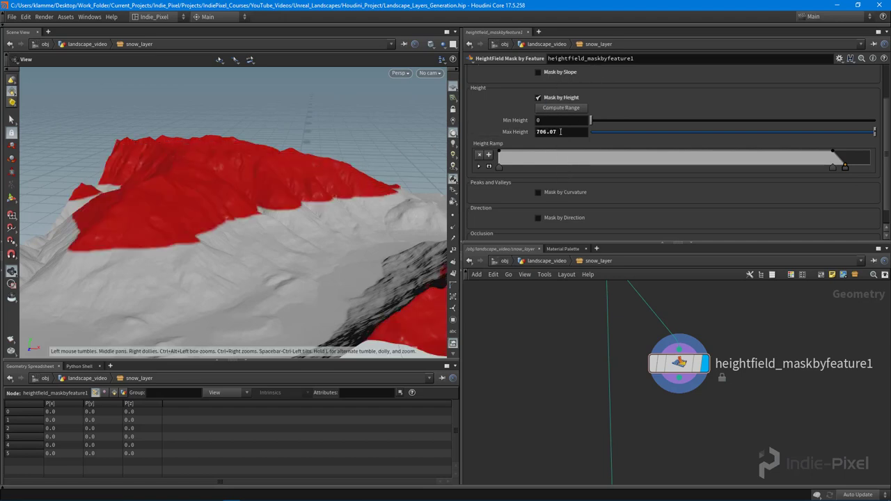
middle_drag(561, 132, 813, 78)
drag(163, 194, 300, 168)
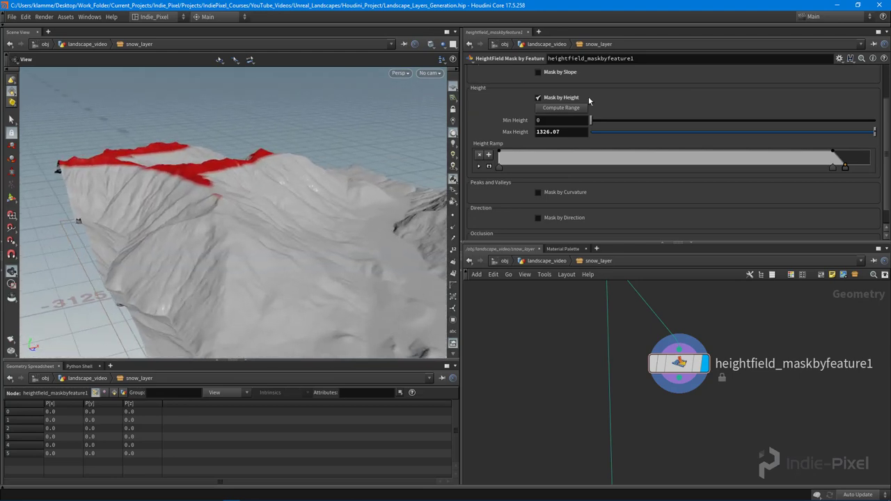
middle_drag(553, 129, 536, 103)
drag(230, 188, 183, 209)
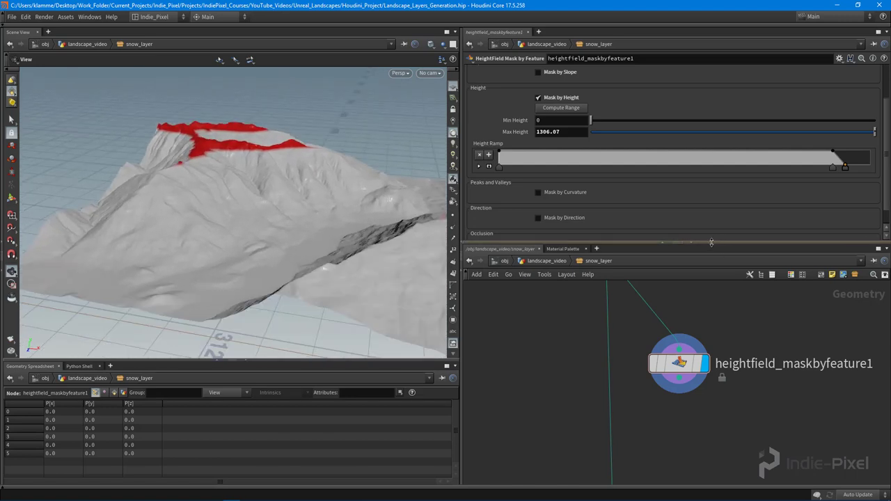
Enlarge the network view and rename heightfield_maskbyfeature1 as height_mask
drag(711, 242, 678, 125)
middle_drag(679, 319, 607, 272)
drag(605, 260, 591, 239)
click(695, 235)
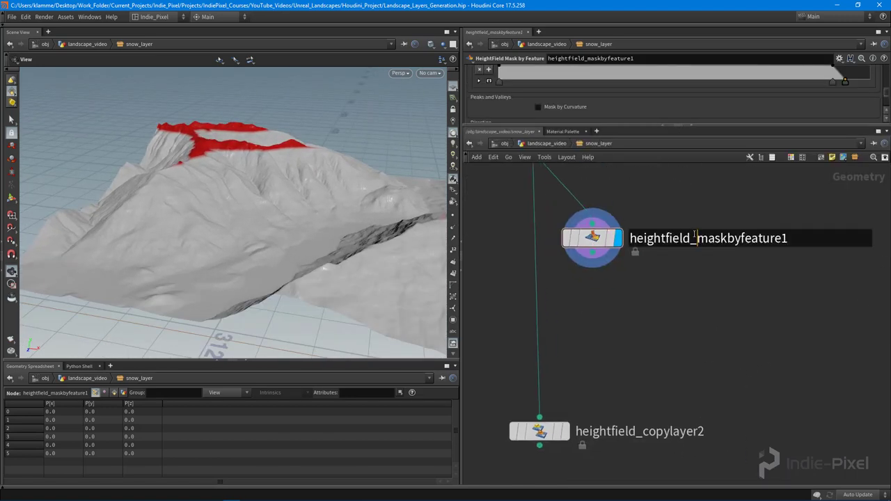
double_click(694, 237)
text(height_mask)
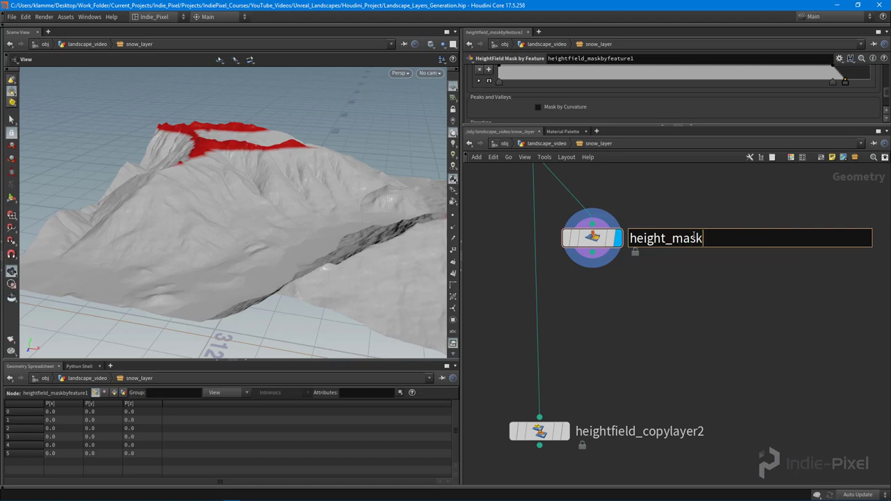
key(Return)
Add a HeightField Mask Noise node, feed it from height_mask and display it
middle_drag(652, 314, 672, 264)
key(Tab)
text(n)
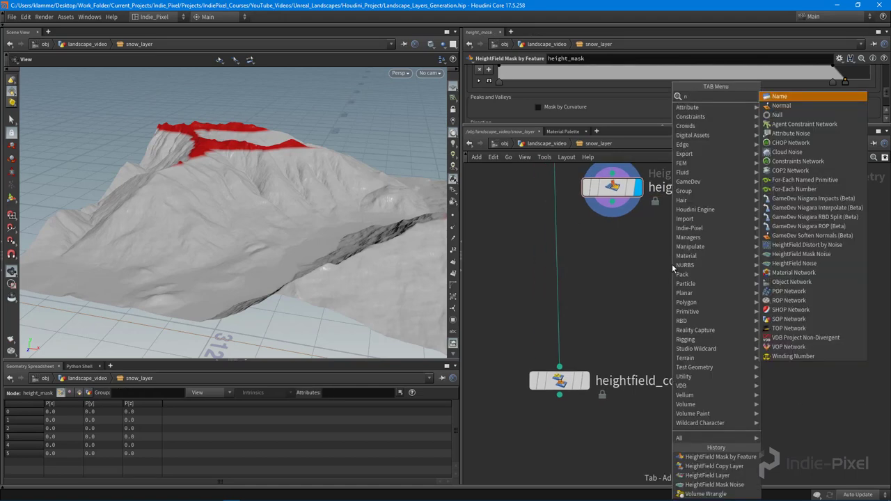
text(oise)
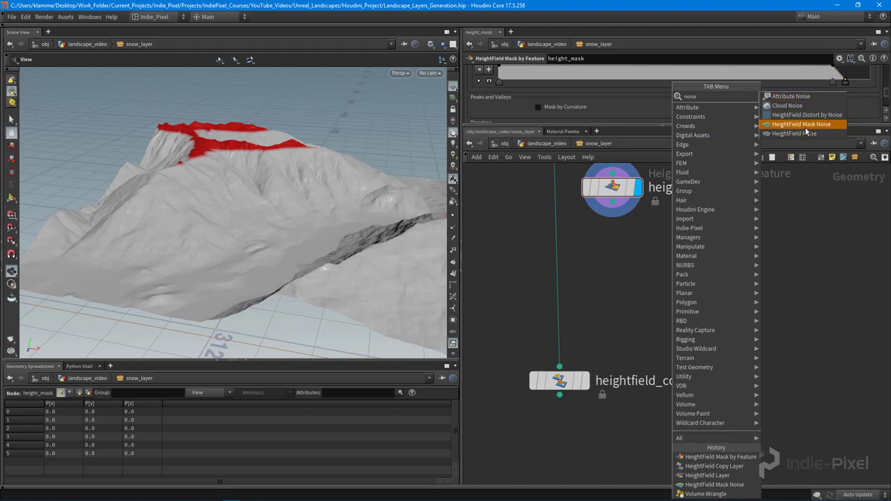
click(801, 124)
click(745, 255)
click(611, 203)
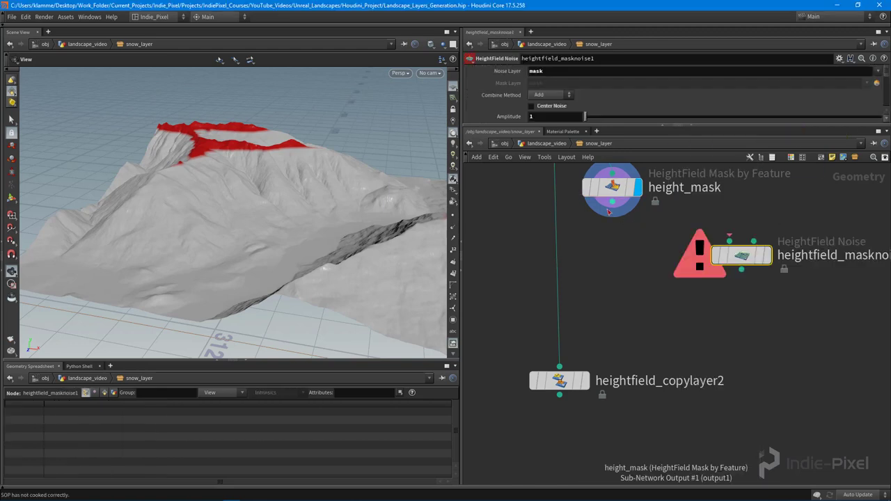
click(700, 231)
click(765, 256)
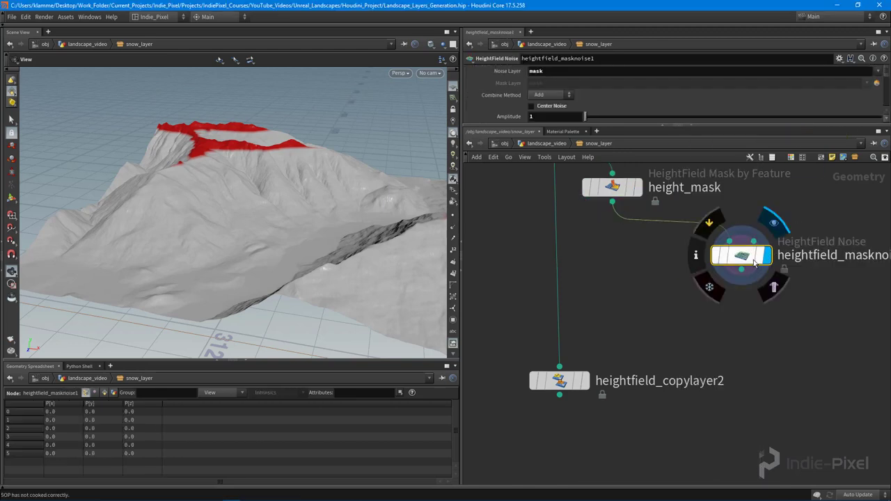
Set the noise node's combine method to Multiply and its element size to 47
right_drag(294, 191, 338, 188)
click(554, 94)
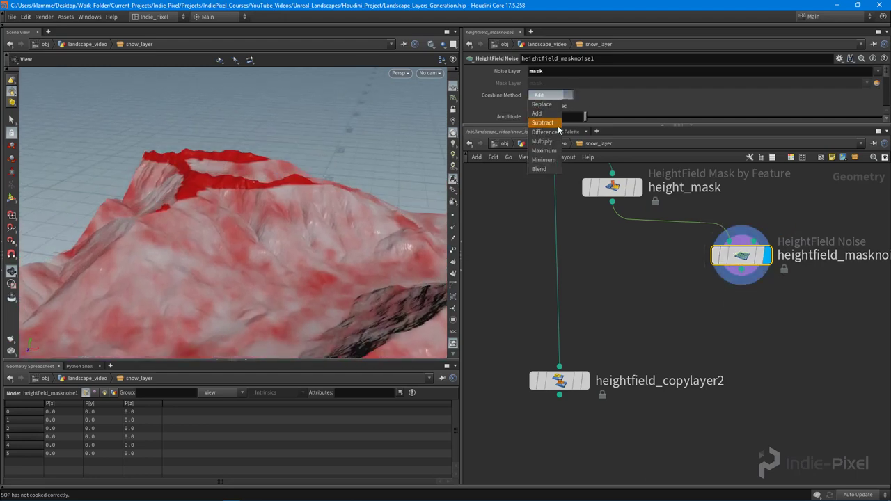
click(556, 147)
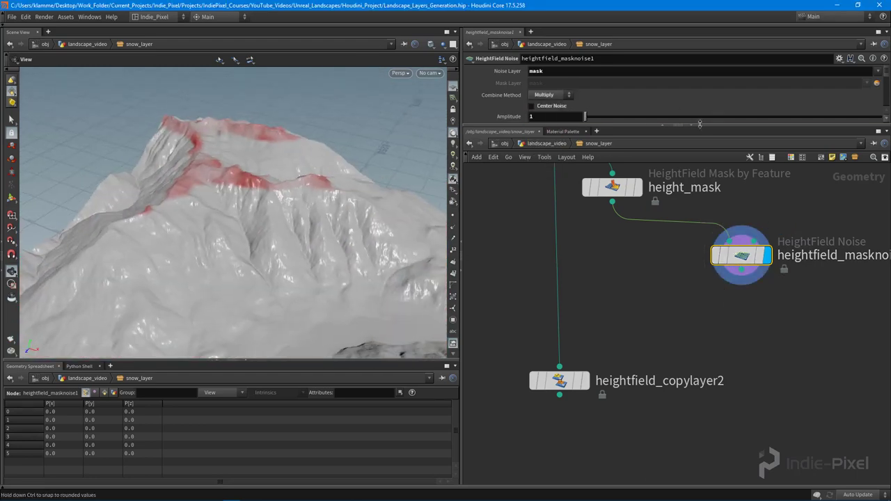
drag(711, 132, 696, 230)
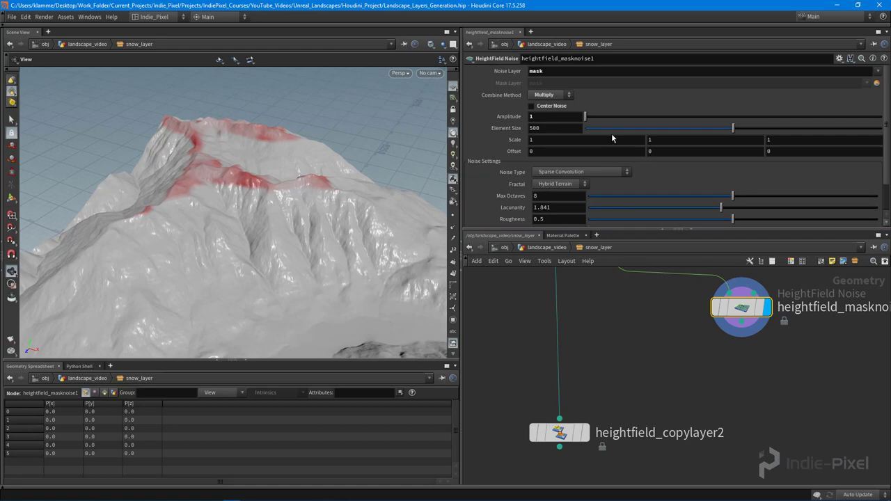
drag(612, 133, 603, 134)
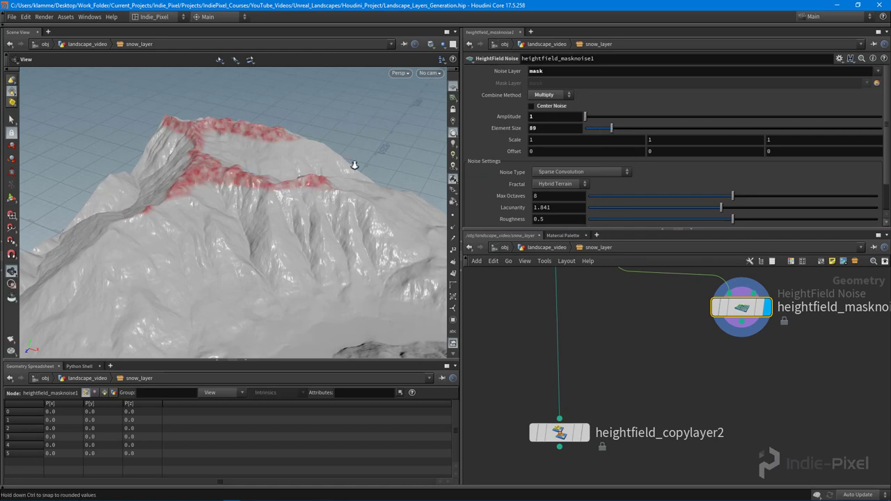
drag(354, 165, 320, 150)
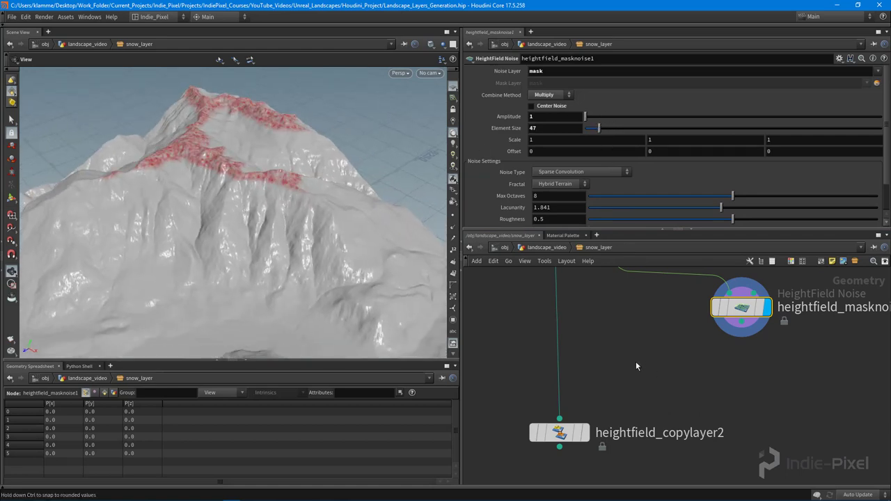
Add a HeightField Layer node with height_mask as its base and the noise node as its layer input, and display it
key(Tab)
text(laye)
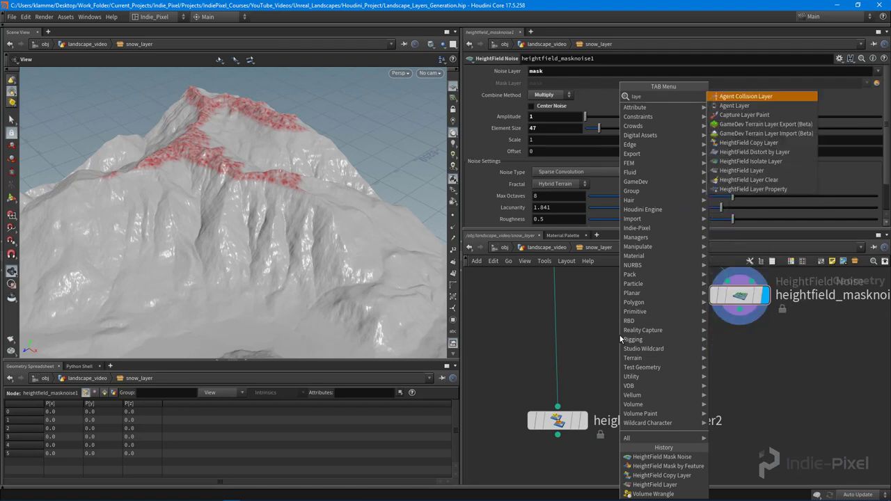
click(729, 171)
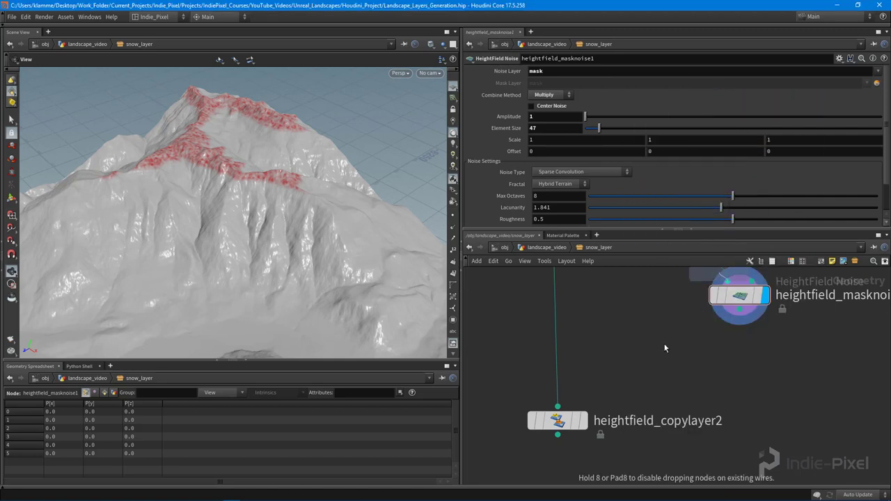
click(642, 346)
middle_drag(642, 343, 640, 411)
click(608, 310)
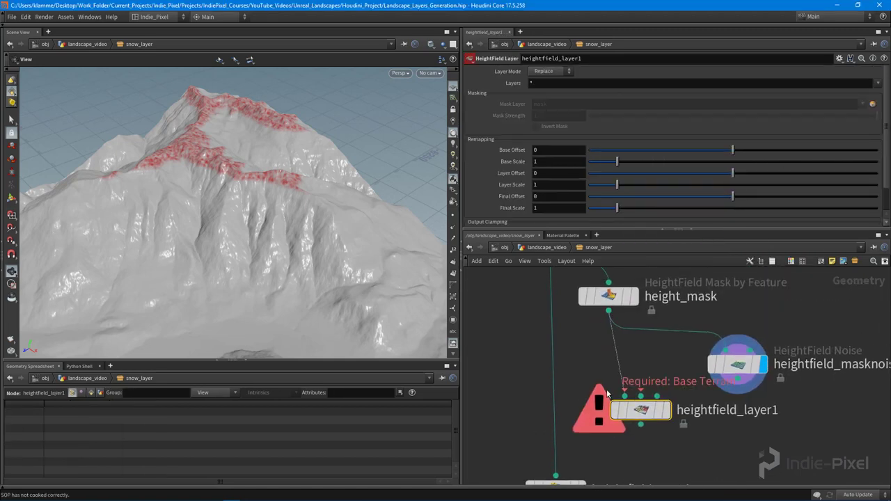
click(624, 395)
click(738, 385)
click(662, 410)
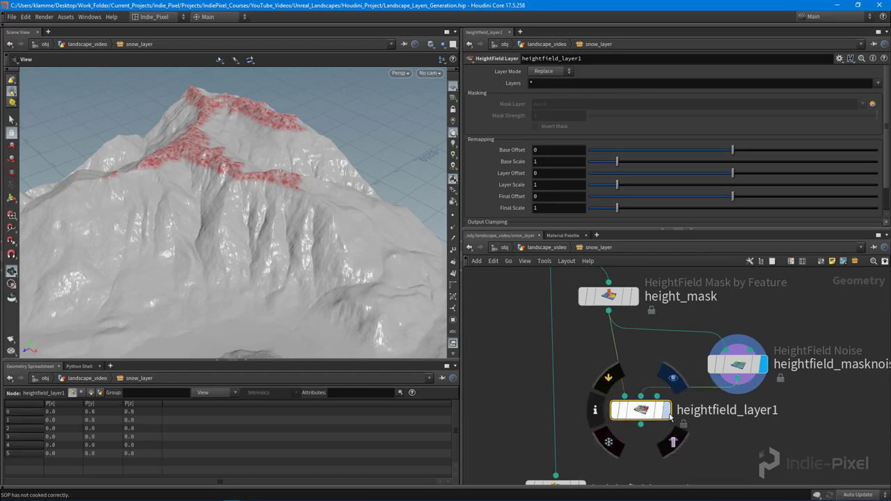
Set the layer node's mode to Add and limit its layers to mask
click(553, 77)
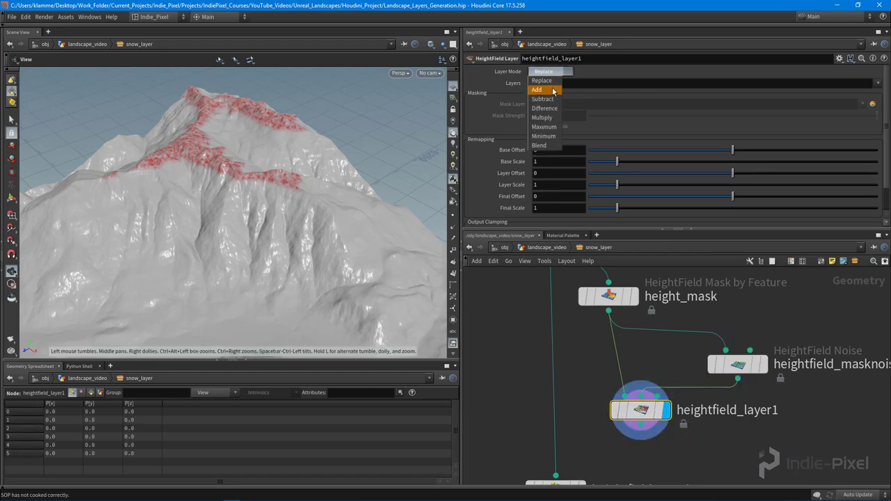
click(550, 86)
click(544, 83)
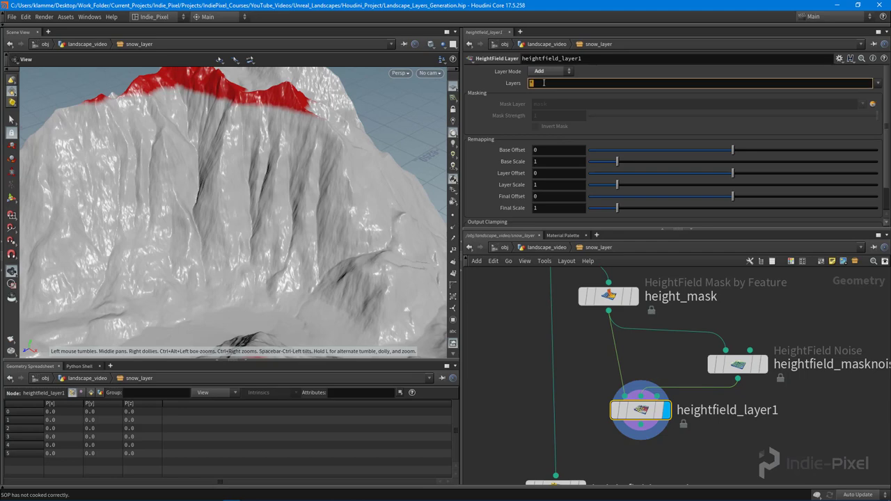
key(Return)
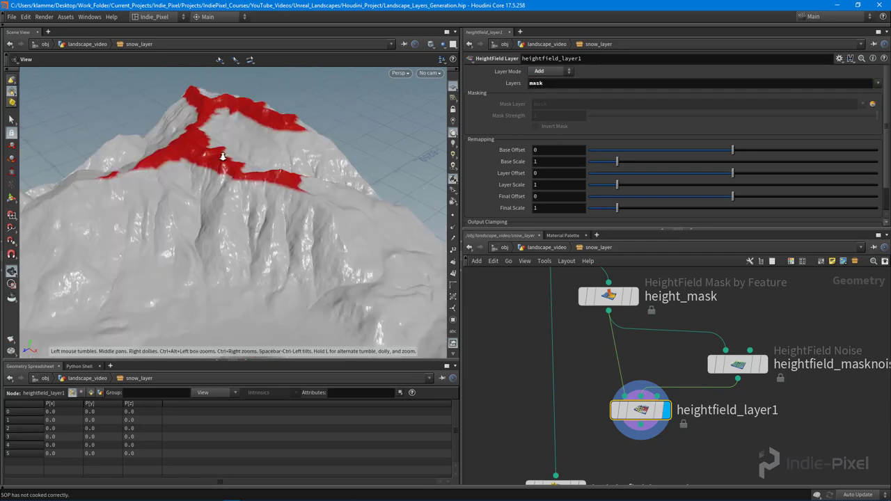
scroll(300, 184, up, 5)
drag(299, 185, 278, 149)
drag(733, 150, 730, 150)
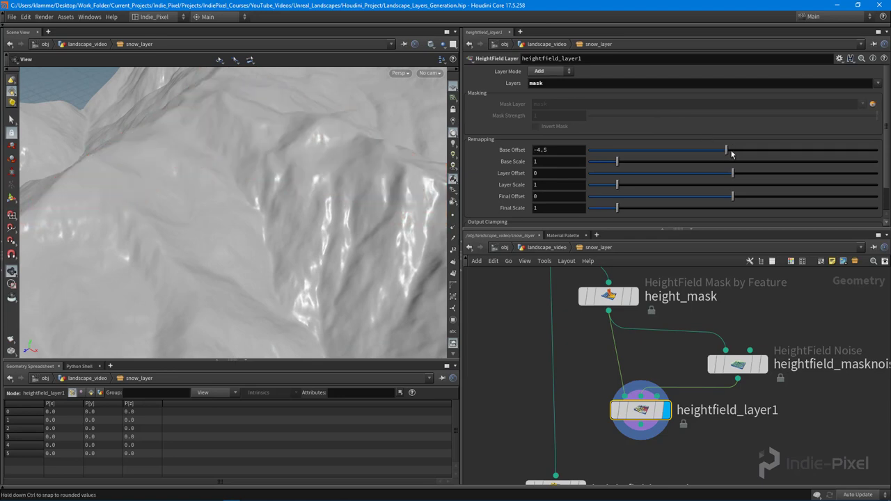
ctrl+middle_click(569, 149)
middle_drag(565, 149, 563, 169)
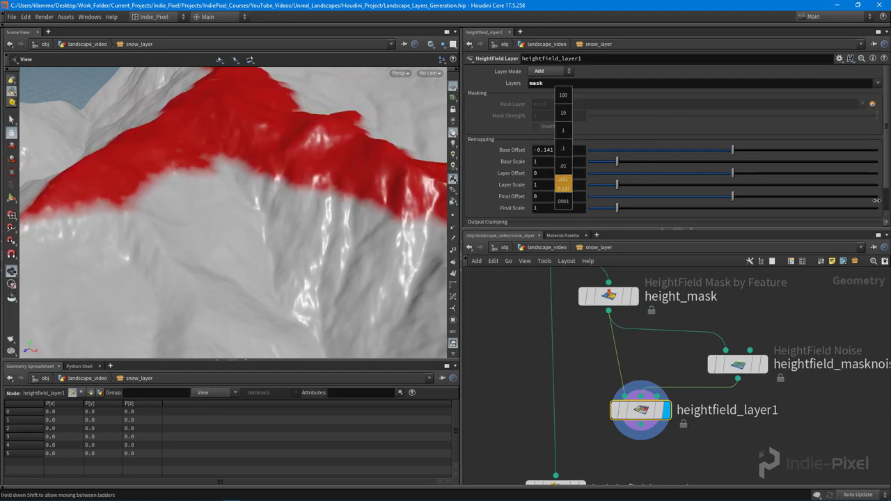
middle_drag(876, 200, 813, 209)
key(ctrl+z)
Set the layer node's base offset to -0.31 and its layer scale to 4.6
middle_drag(544, 152, 452, 174)
middle_drag(570, 163, 752, 174)
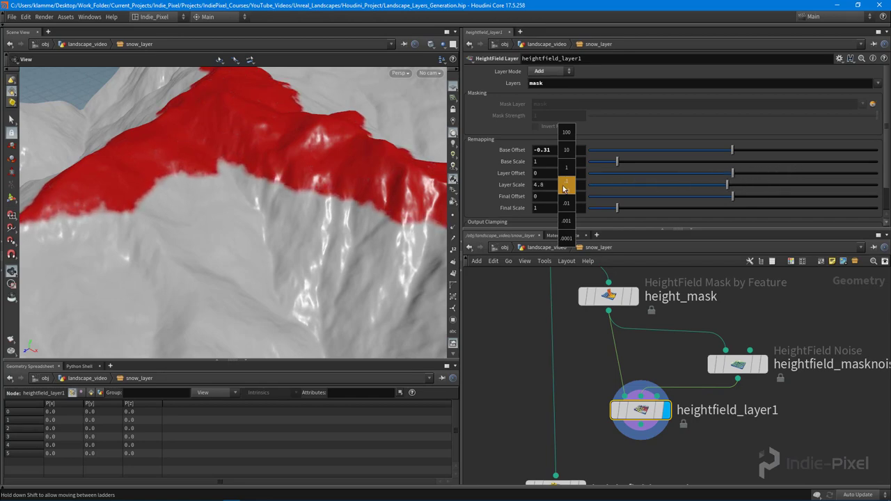
middle_drag(563, 189, 554, 188)
right_drag(137, 217, 104, 216)
drag(132, 217, 128, 183)
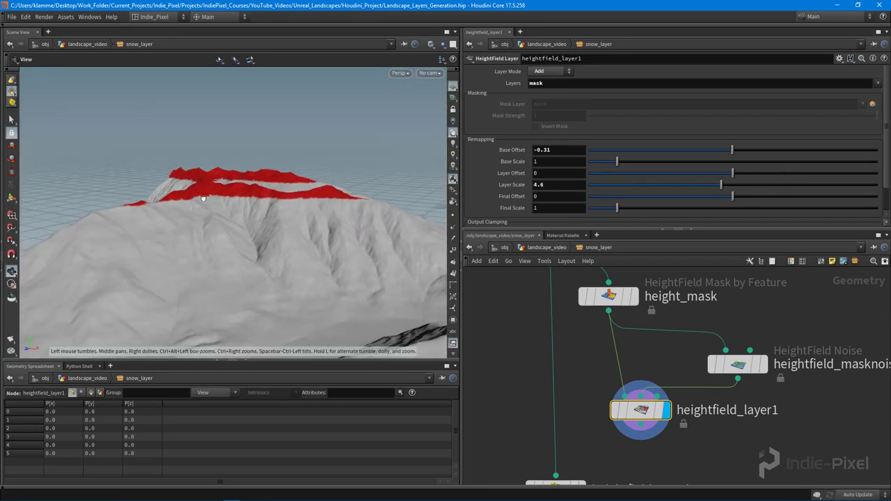
drag(204, 198, 212, 193)
middle_drag(324, 198, 260, 186)
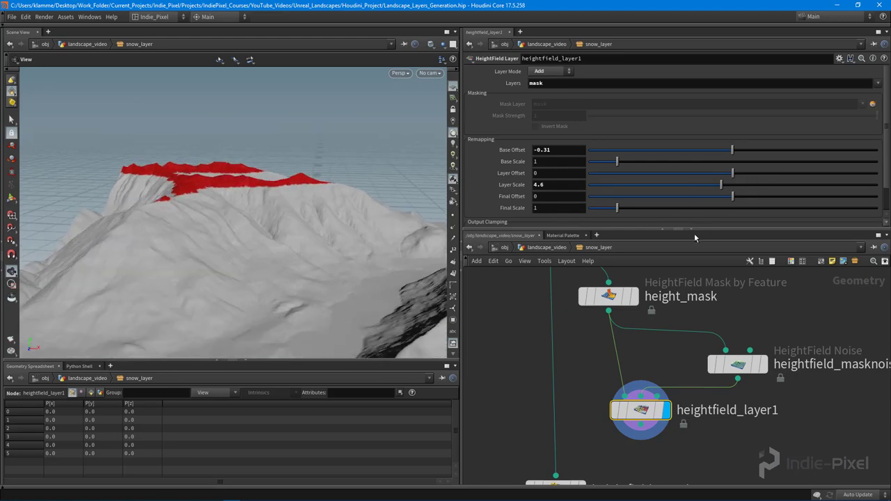
Splice height_mask, heightfield_masknoise1 and heightfield_layer1 into the wire feeding heightfield_copylayer2
drag(700, 229, 715, 103)
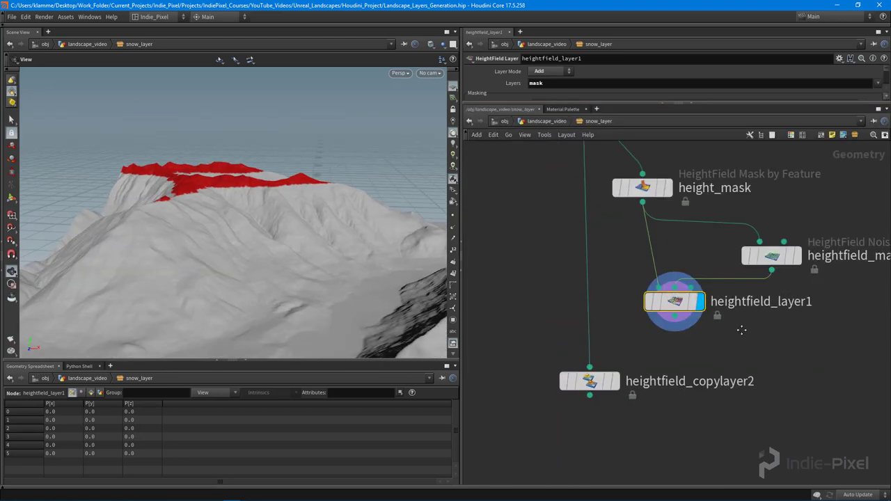
scroll(580, 249, down, 2)
drag(567, 197, 735, 291)
drag(646, 283, 596, 265)
middle_drag(535, 241, 534, 230)
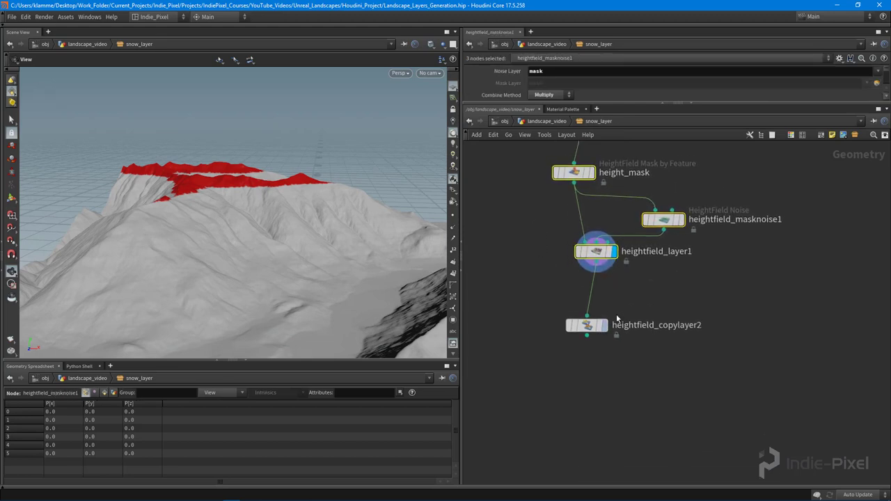
Display heightfield_copylayer2 and set its destination layer to snow
click(600, 327)
click(601, 326)
drag(711, 103, 711, 181)
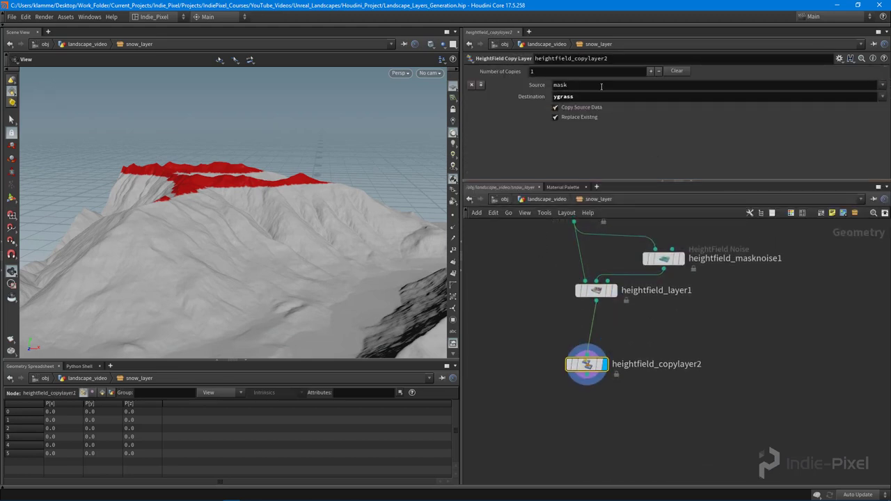
drag(579, 97, 431, 112)
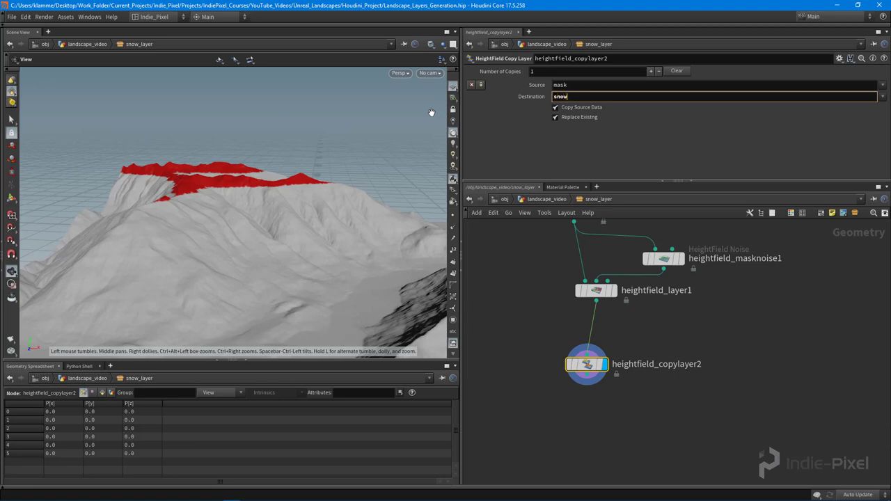
key(Return)
Return to the landscape_video network and connect the snow_layer output to OUT_LANDSCAPE_LAYERS
key(u)
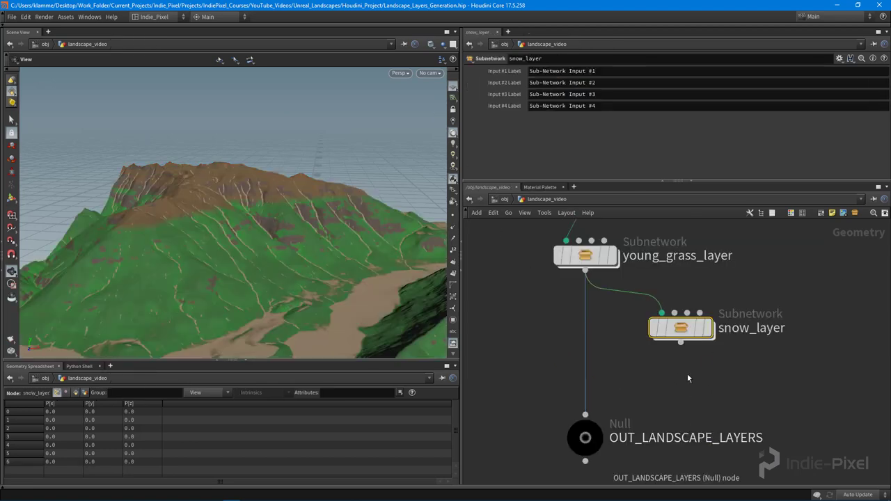
click(688, 341)
click(593, 412)
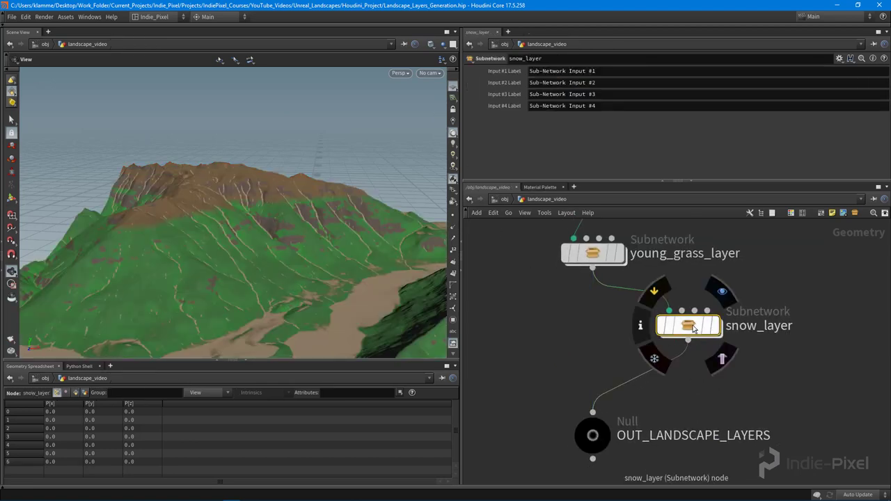
Line up the snow_layer subnetwork beneath young_grass_layer and open the cop2net1 compositing network
drag(695, 330, 600, 333)
middle_drag(767, 403, 846, 435)
scroll(748, 403, down, 4)
middle_drag(539, 244, 600, 343)
scroll(597, 345, up, 5)
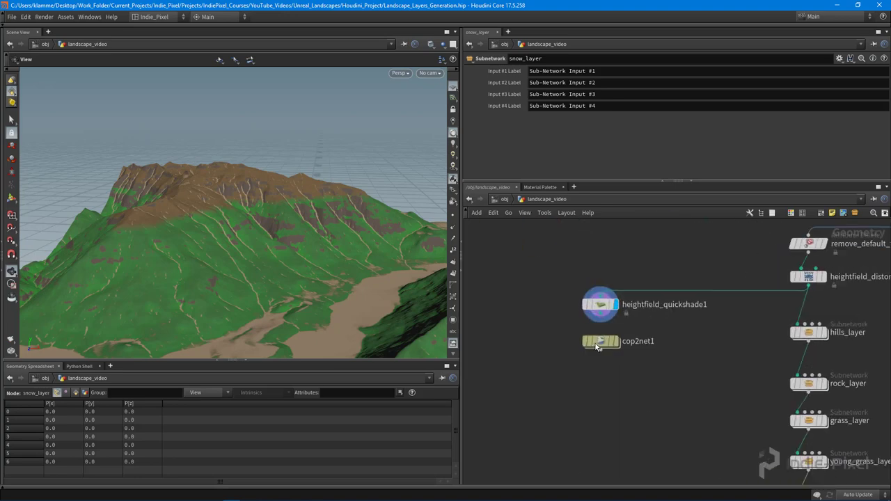
scroll(694, 406, up, 1)
middle_drag(657, 391, 658, 371)
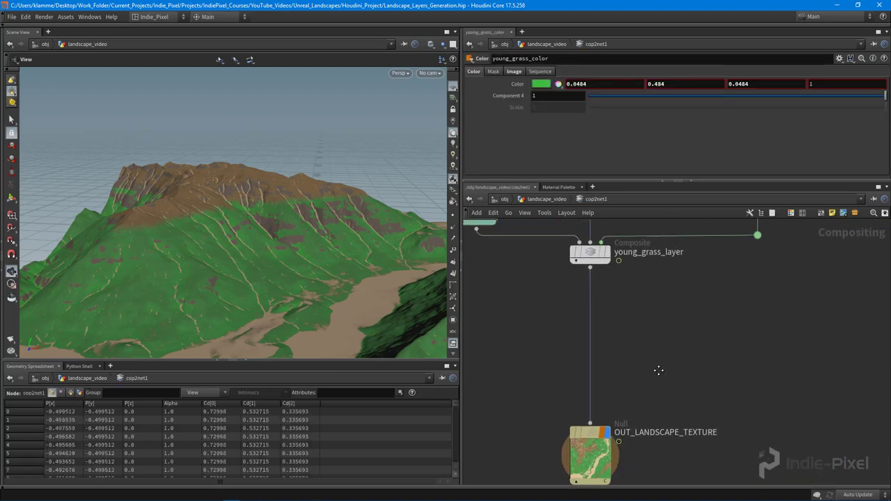
Duplicate the young_grass_color and young_grass_layer nodes together, placing the copies below the originals
scroll(589, 319, down, 2)
middle_drag(534, 319, 578, 372)
drag(531, 362, 691, 290)
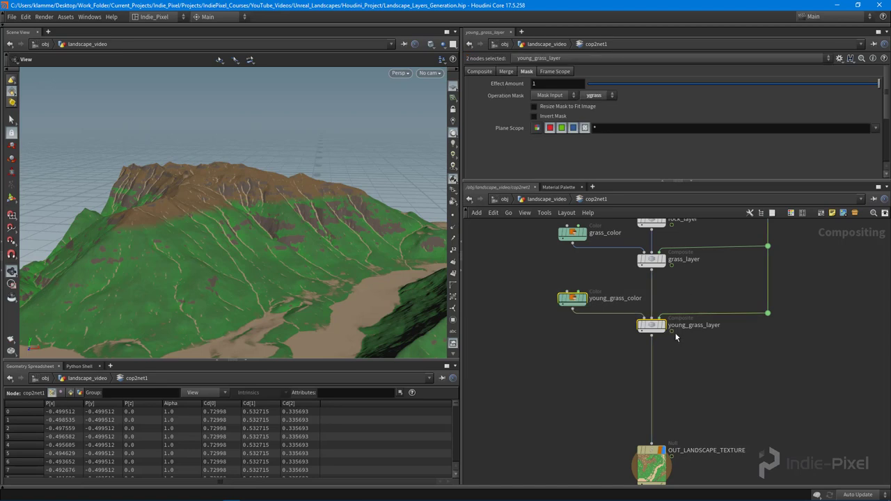
alt+drag(653, 328, 673, 391)
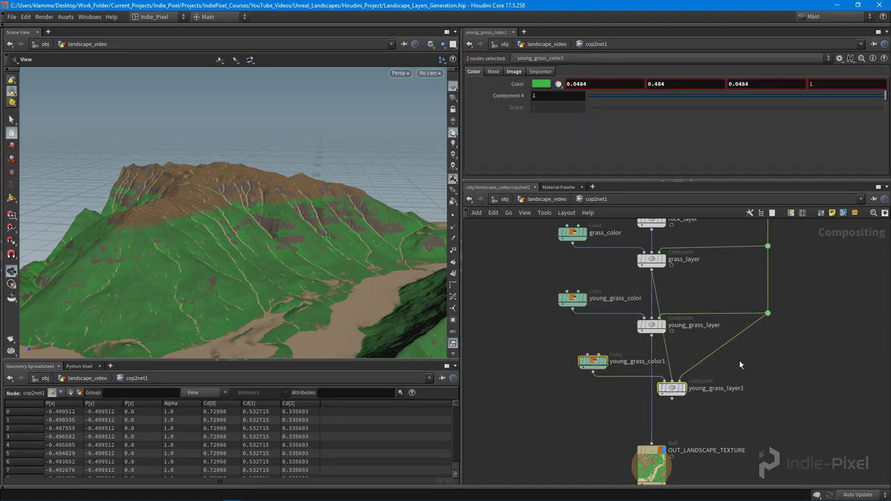
Wire young_grass_layer into the copied composite's middle input and connect the copy's output to OUT_LANDSCAPE_TEXTURE
scroll(729, 369, up, 2)
click(618, 319)
click(647, 387)
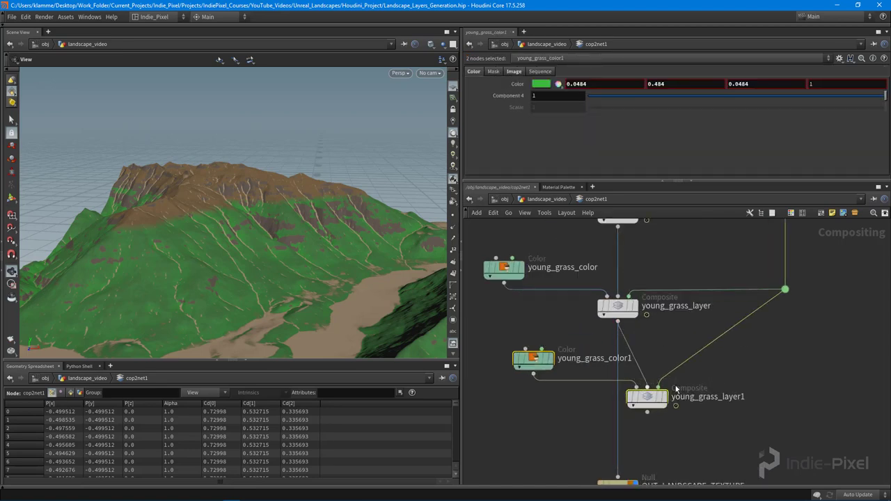
middle_drag(671, 424, 662, 402)
click(607, 396)
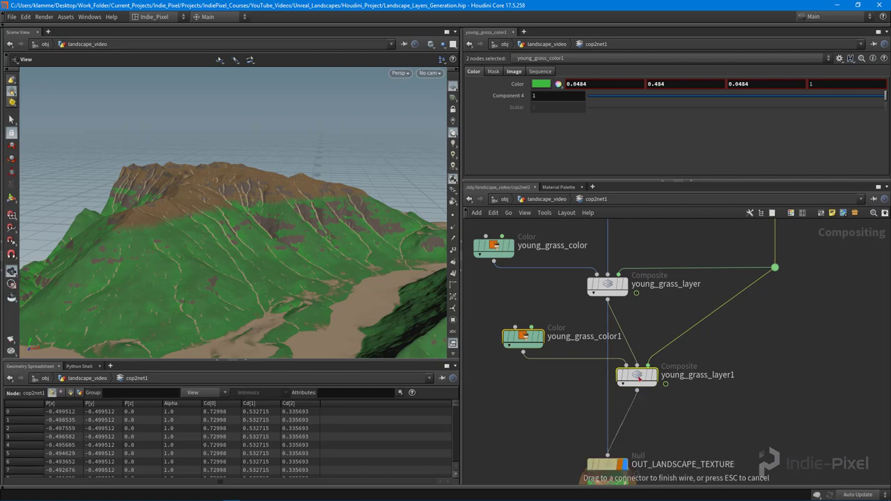
click(637, 391)
Align the copied color and composite nodes under the originals and add a routing dot to the copy's mask wire
drag(512, 402, 630, 329)
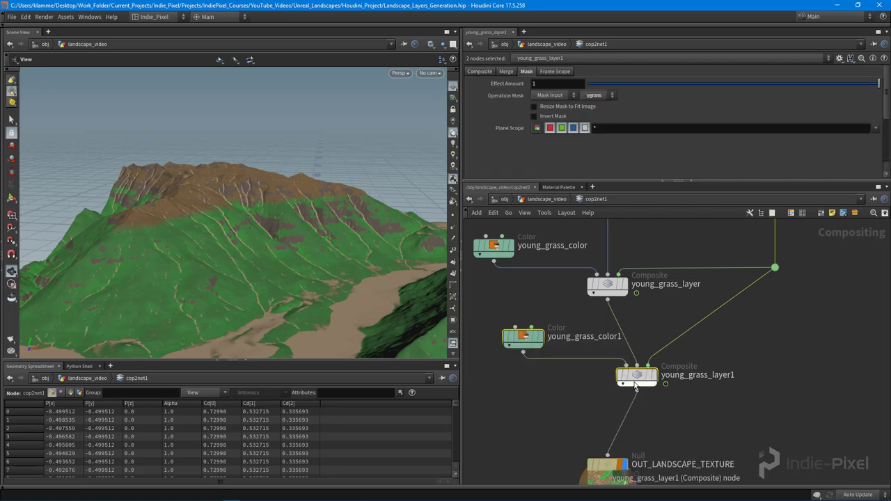
drag(641, 376, 611, 372)
drag(698, 306, 750, 347)
alt+drag(690, 314, 775, 355)
middle_drag(687, 398, 715, 392)
Rename the copied composite node to snow_layer and the copied color node to snow_color
double_click(709, 362)
text(sn)
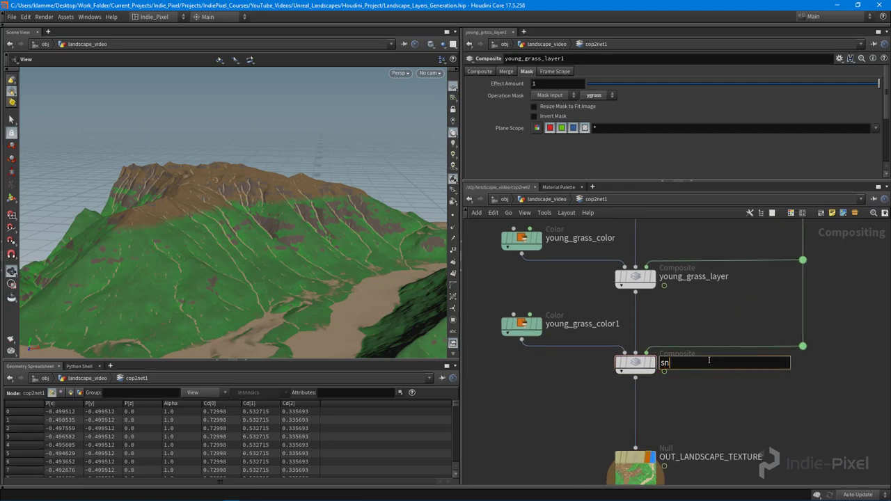
text(ow_layer)
key(Return)
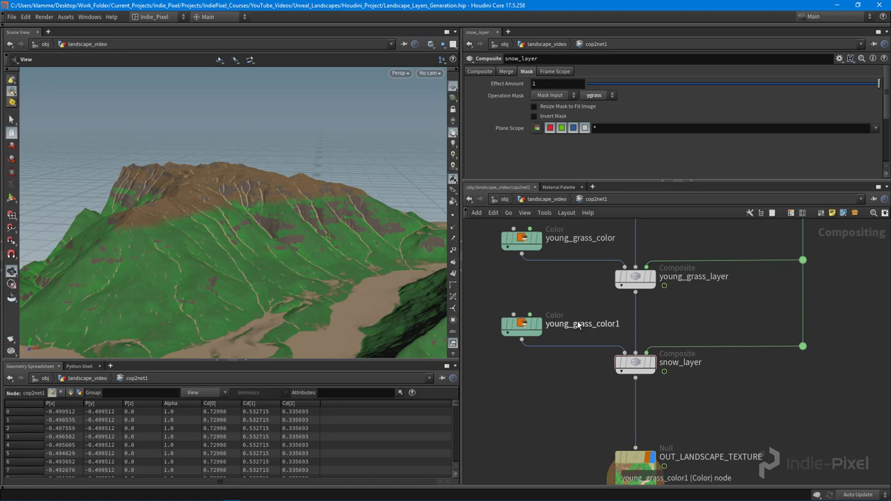
double_click(580, 324)
text(snow_co)
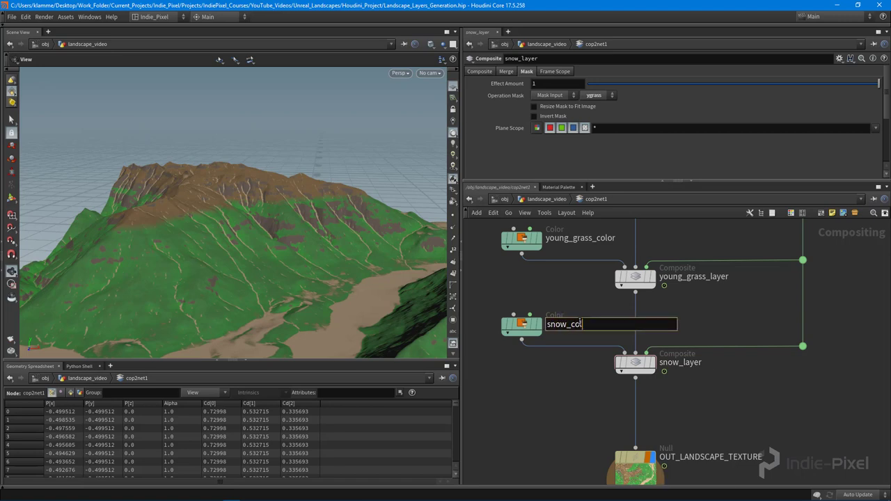
text(lor)
key(Return)
Set the snow_color node's color to the light grey swatch, 0.75 in each RGB channel
click(522, 324)
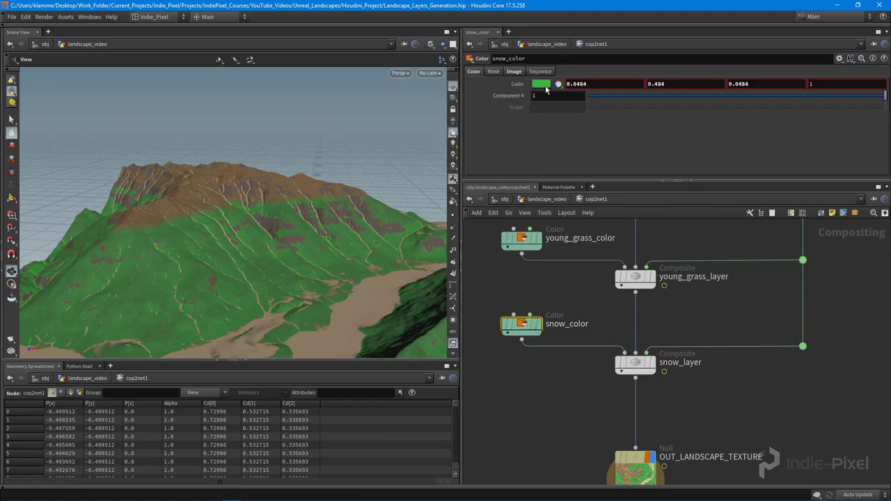
click(541, 84)
scroll(634, 67, down, 1)
click(646, 79)
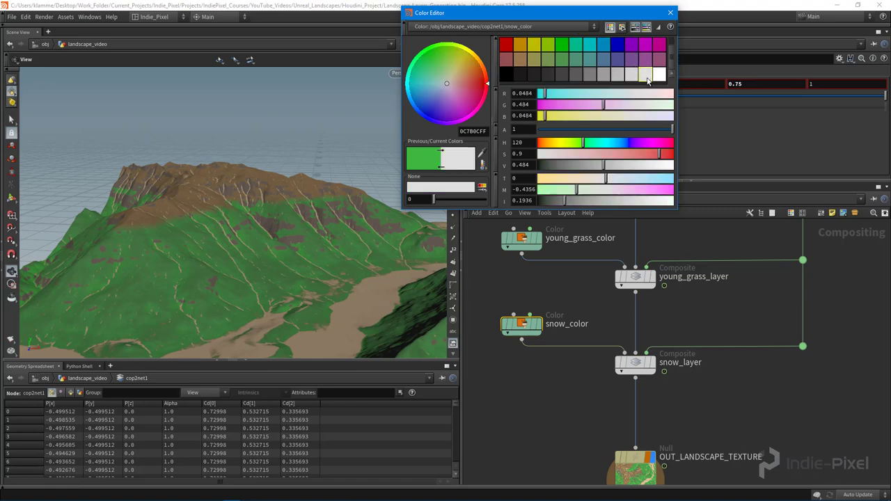
click(670, 12)
middle_drag(711, 366, 701, 322)
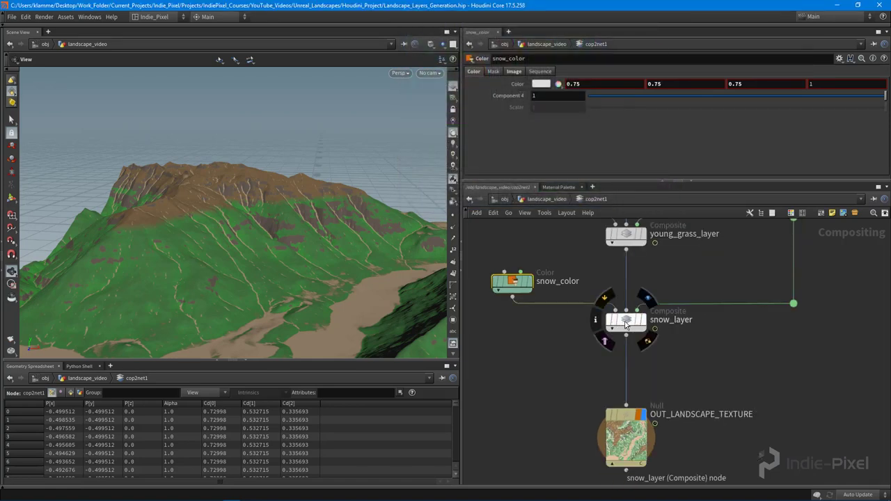
Check the mask planes offered by the snow_layer composite and inspect the sopimport1 import settings
click(626, 320)
click(595, 96)
click(822, 362)
scroll(773, 380, down, 3)
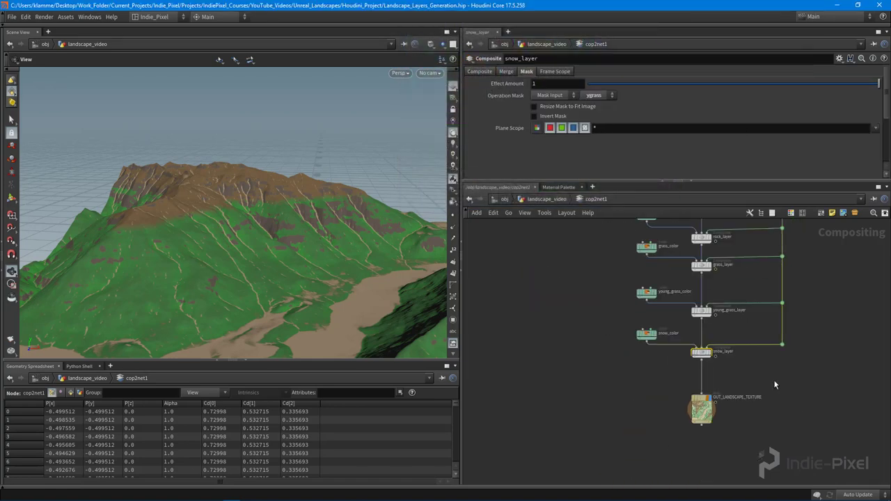
middle_drag(819, 224, 794, 350)
scroll(759, 273, up, 3)
scroll(757, 277, up, 2)
click(757, 278)
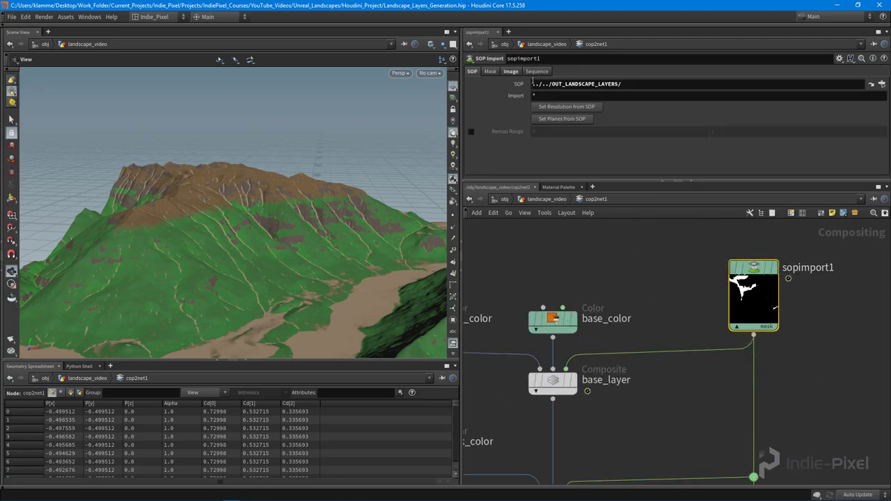
scroll(630, 353, down, 3)
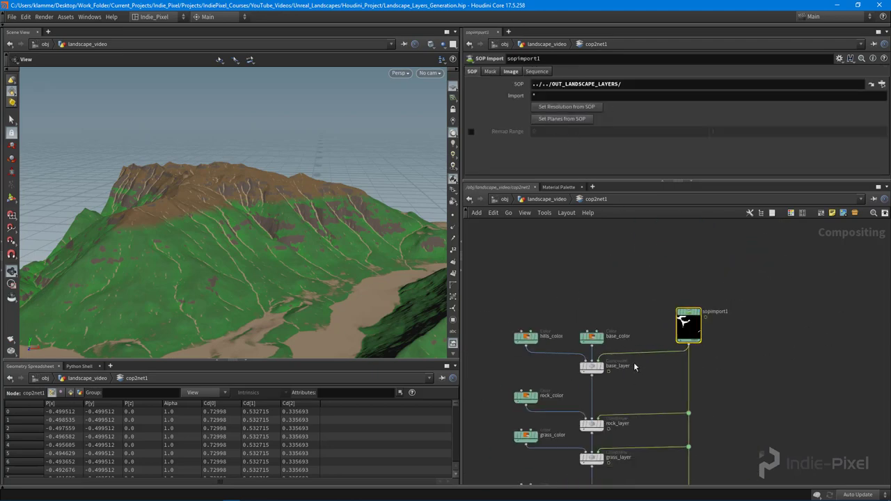
Set the snow_layer composite's operation mask plane to snow and examine the terrain
middle_drag(639, 387, 671, 230)
scroll(628, 401, up, 3)
click(623, 404)
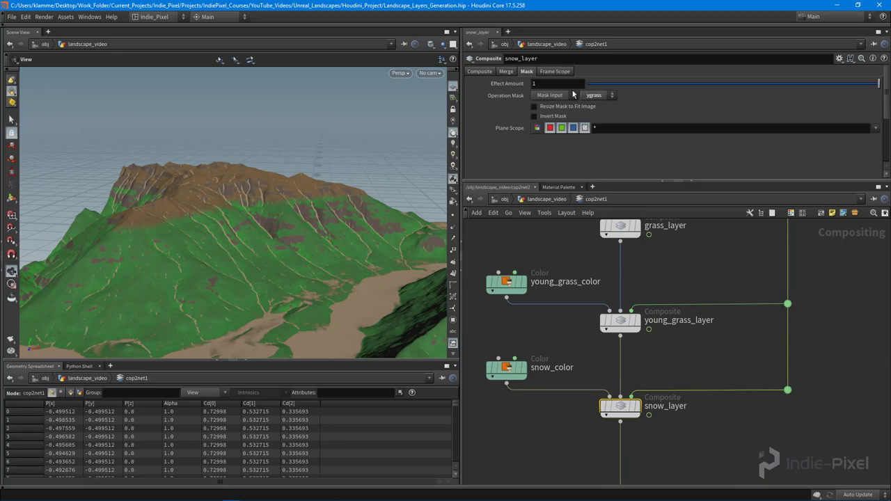
click(599, 96)
middle_drag(557, 345, 590, 274)
drag(234, 213, 268, 211)
drag(255, 239, 241, 252)
middle_drag(585, 412, 582, 389)
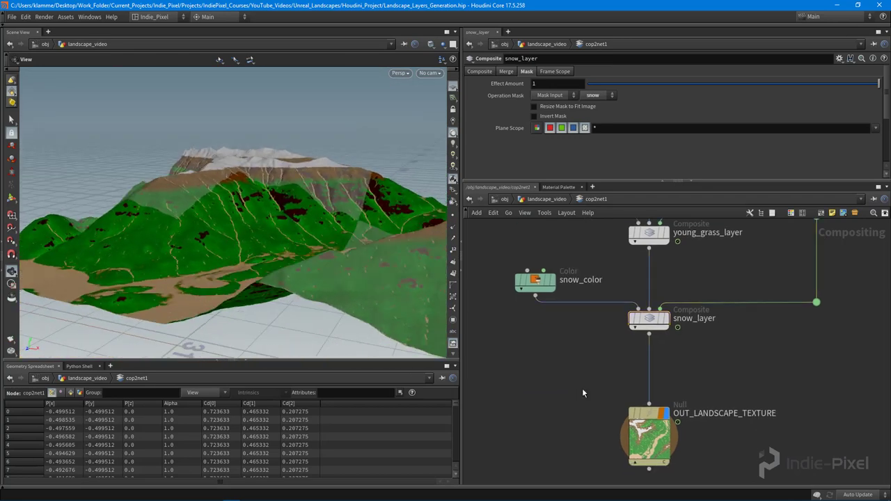
Return to landscape_video and re-enter heightfield_quickshade1's base texture path, op:`opfullpath("../cop2net1/OUT_LANDSCAPE_TEXTURE/")`, to reload the map
key(u)
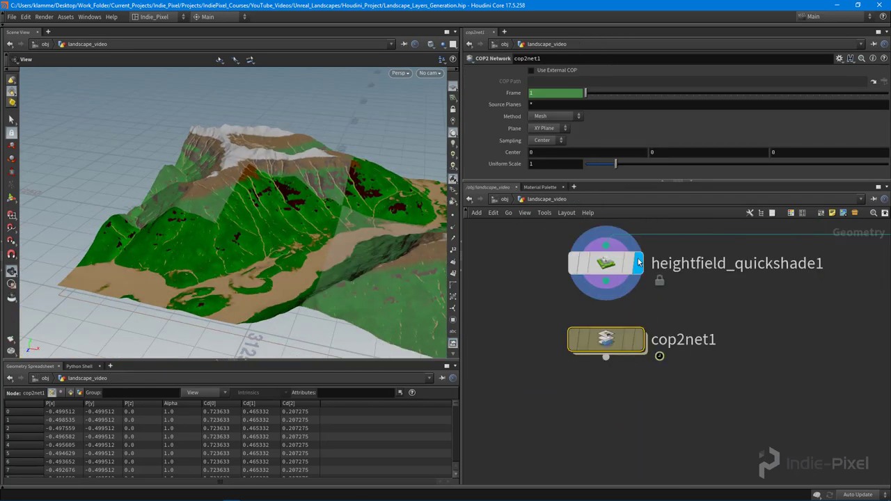
double_click(639, 263)
key(u)
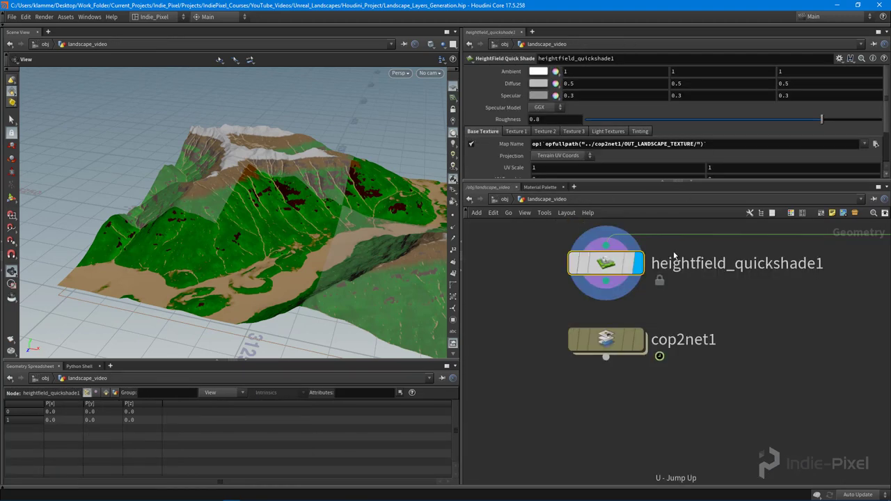
key(BackSpace)
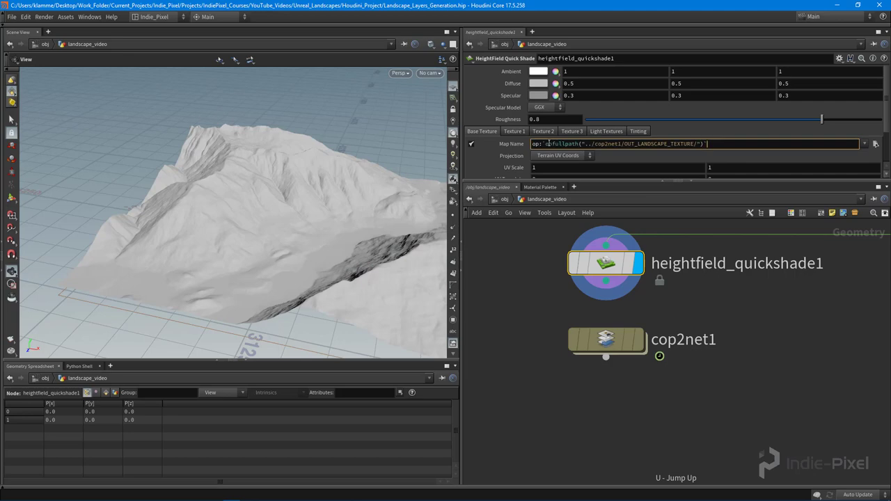
key(Return)
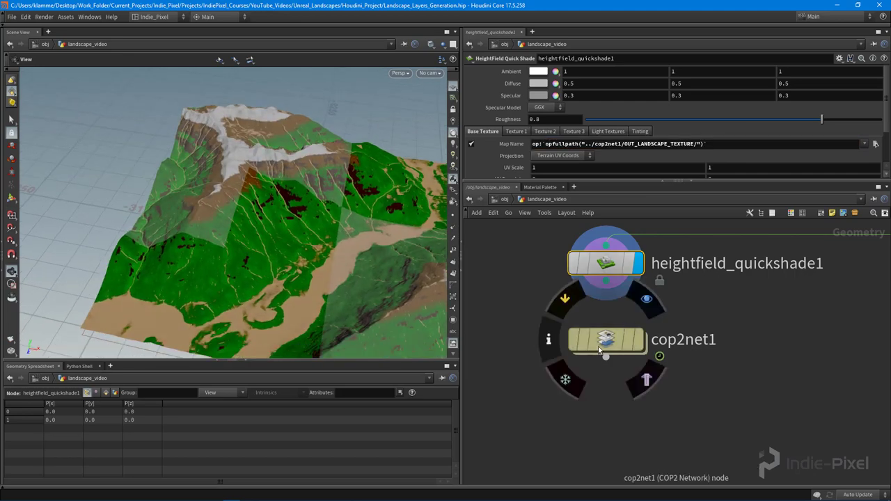
Open cop2net1 and inspect the OUT_LANDSCAPE_TEXTURE preview up close
double_click(599, 352)
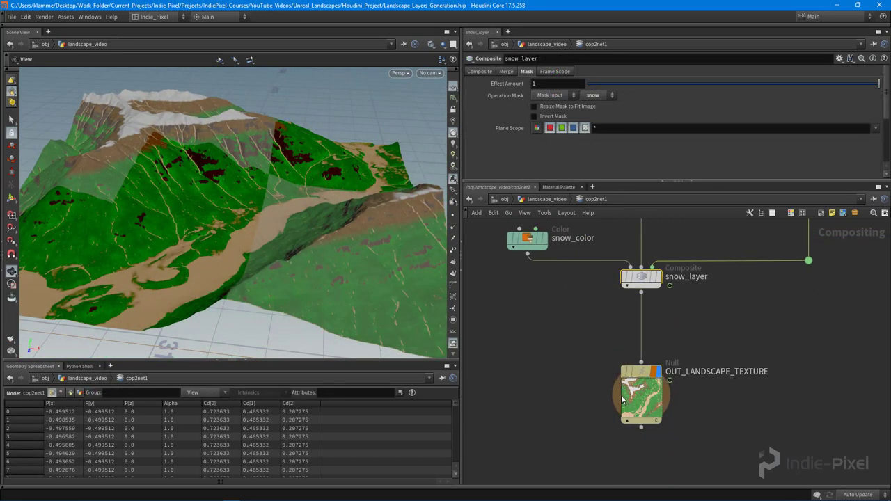
click(623, 398)
scroll(627, 400, up, 4)
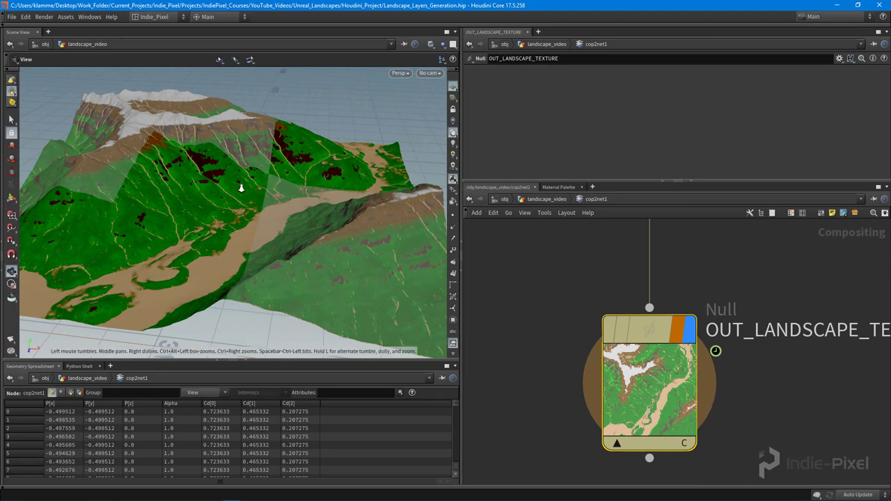
Try the unlit viewport display, and switch the viewport to high quality lighting
drag(242, 188, 344, 147)
click(452, 122)
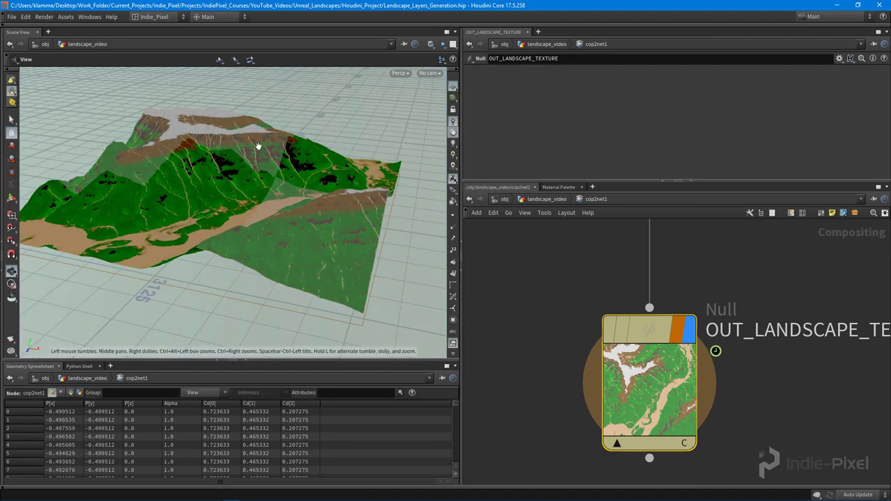
drag(259, 146, 306, 160)
click(453, 155)
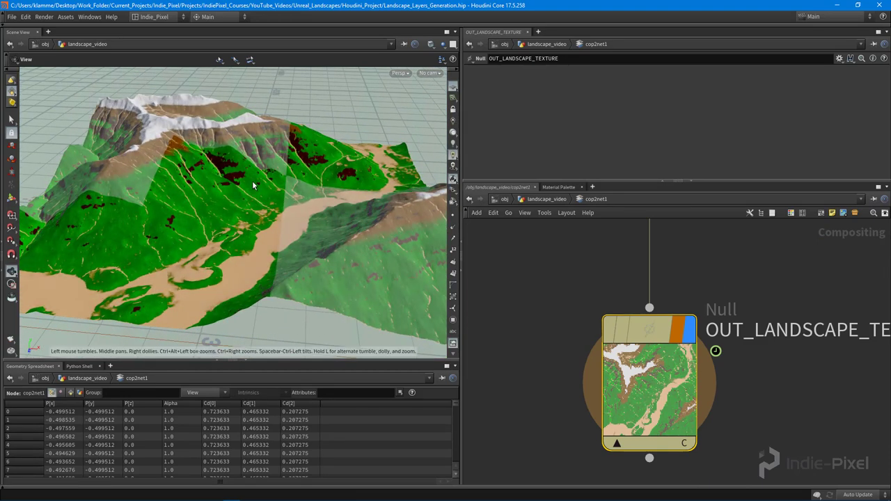
drag(253, 185, 222, 183)
Put the display flag on the snow_color node and examine the snow coverage along the mountain ridges
scroll(643, 322, down, 4)
middle_drag(670, 292, 676, 385)
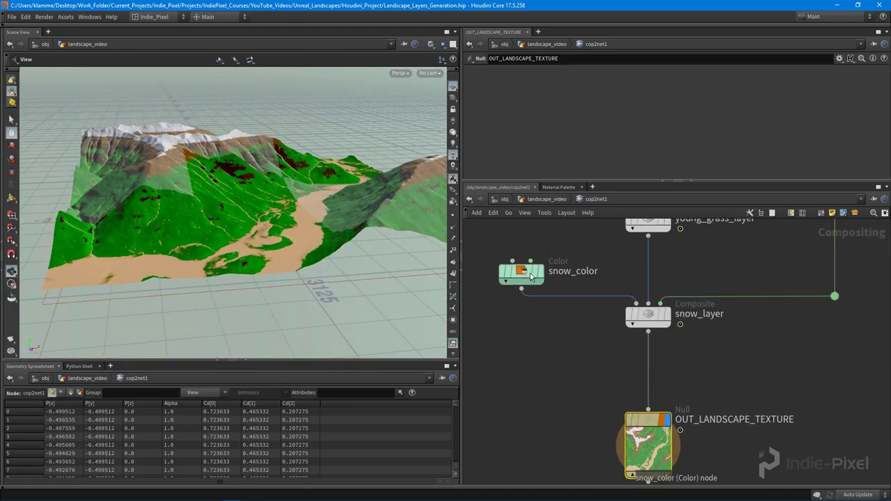
click(539, 274)
drag(298, 199, 268, 230)
right_drag(268, 167, 324, 120)
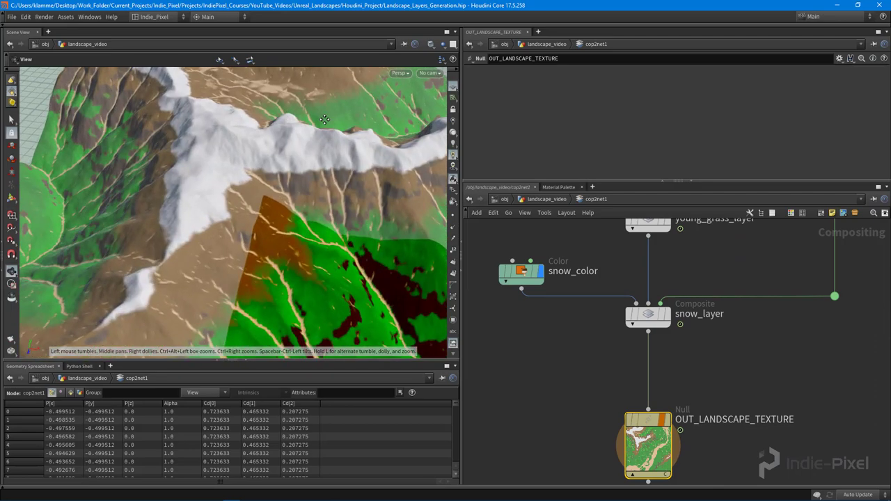
drag(324, 120, 281, 185)
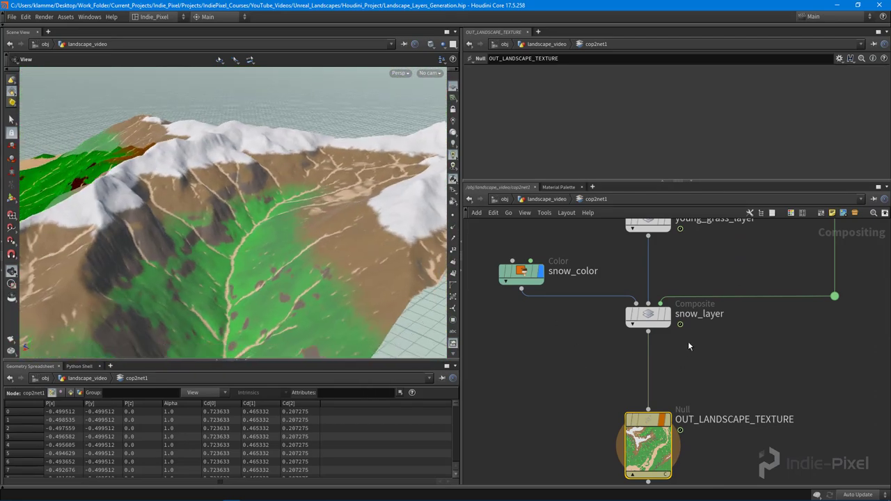
Go back up to the landscape_video network and open the snow_layer subnetwork
key(u)
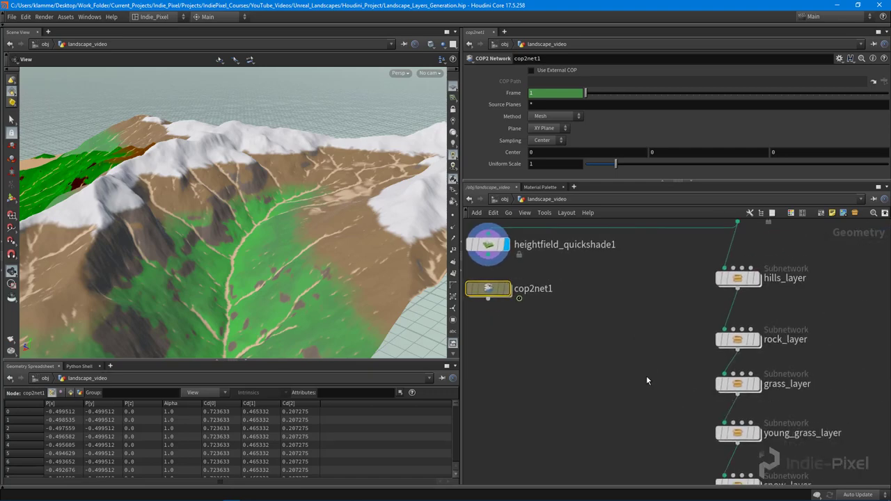
scroll(646, 380, down, 3)
middle_drag(646, 381, 627, 294)
scroll(690, 352, up, 3)
double_click(690, 352)
middle_drag(705, 353, 710, 365)
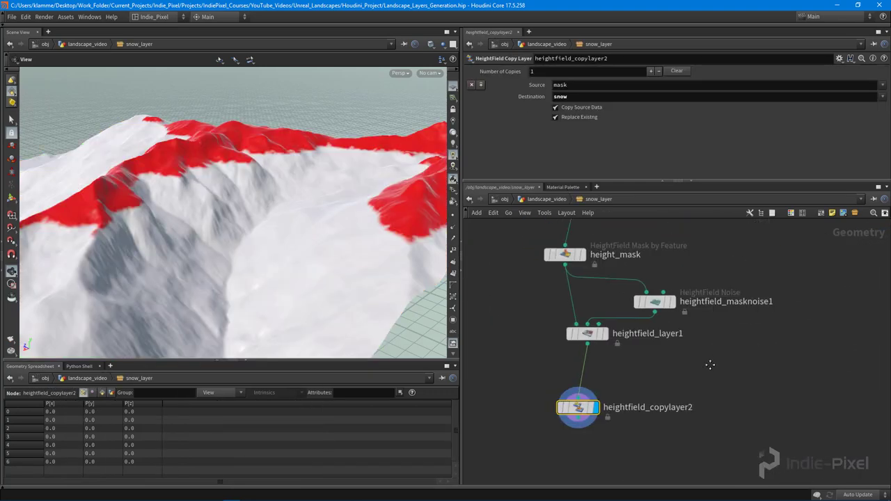
Straighten the node layout by nudging heightfield_layer1 and aligning height_mask under the subnetwork input
drag(174, 147, 250, 174)
drag(588, 340, 583, 341)
middle_drag(527, 316, 529, 352)
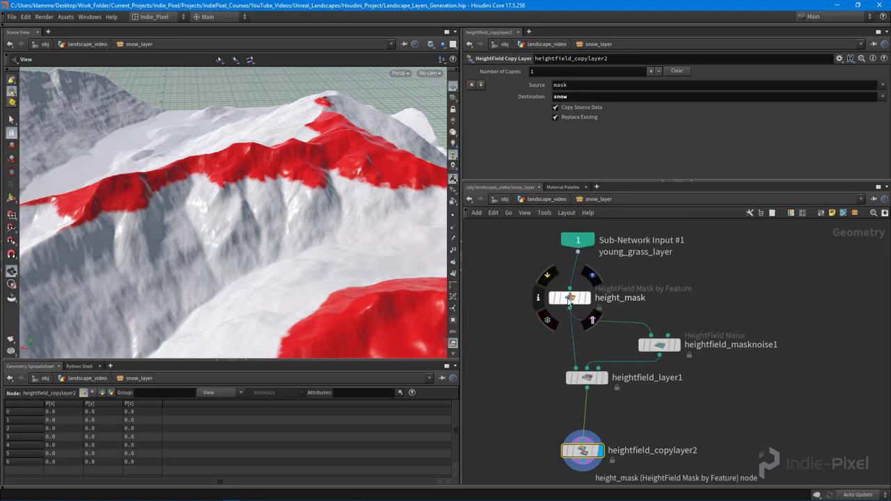
drag(569, 301, 577, 302)
middle_drag(717, 406, 718, 400)
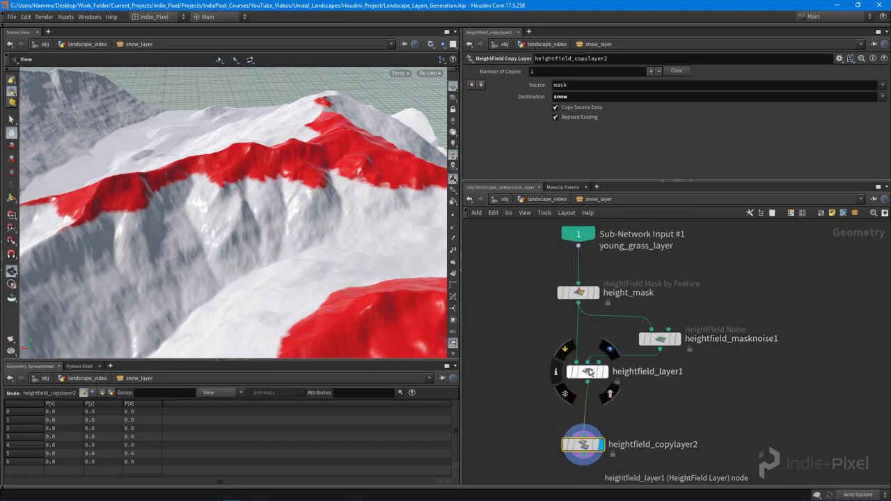
Set heightfield_layer1's layer offset to -0.9 to break up the snow mask
click(590, 371)
right_drag(208, 177, 404, 149)
scroll(598, 157, down, 4)
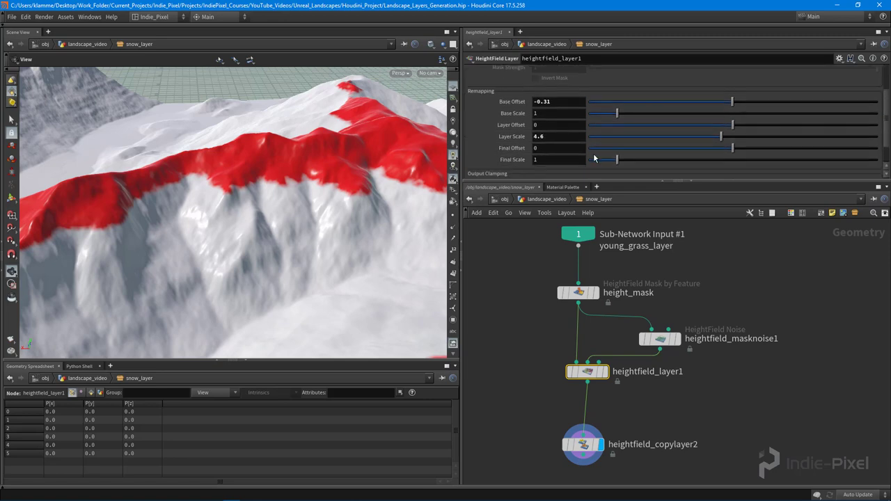
middle_drag(559, 125, 517, 126)
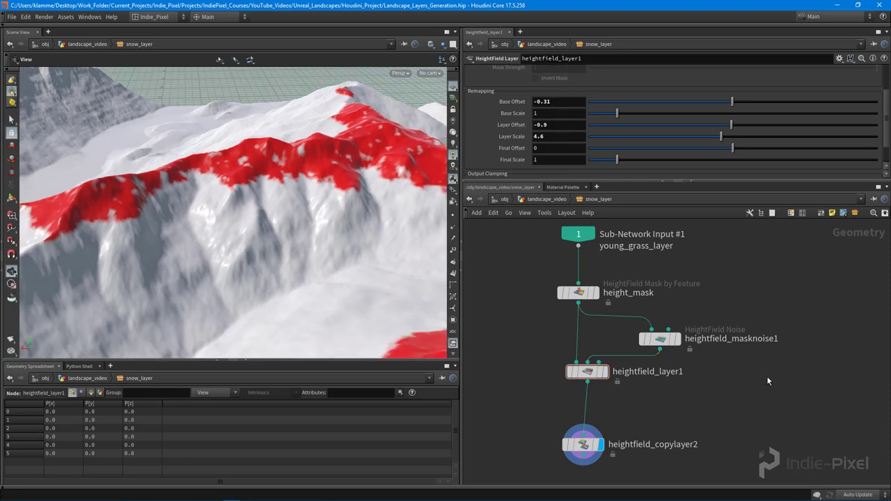
Go back up to the landscape_video network and look over the whole coloured terrain from above
key(u)
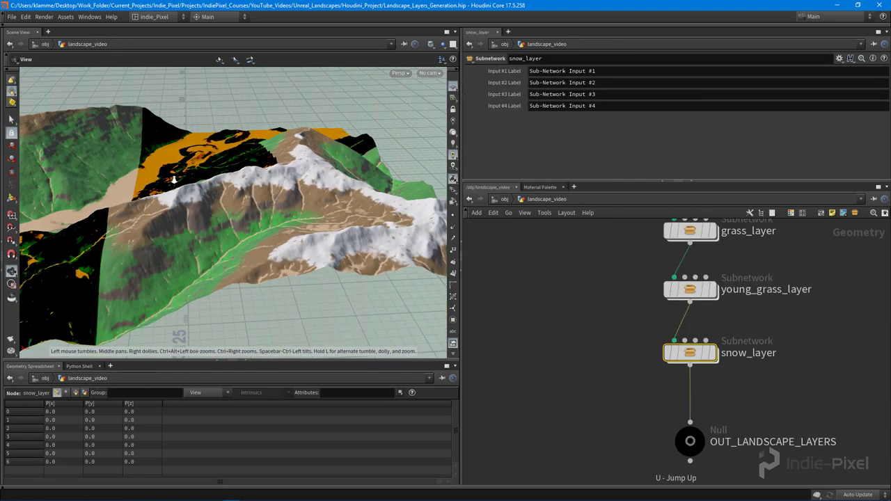
drag(173, 180, 139, 110)
drag(246, 282, 327, 234)
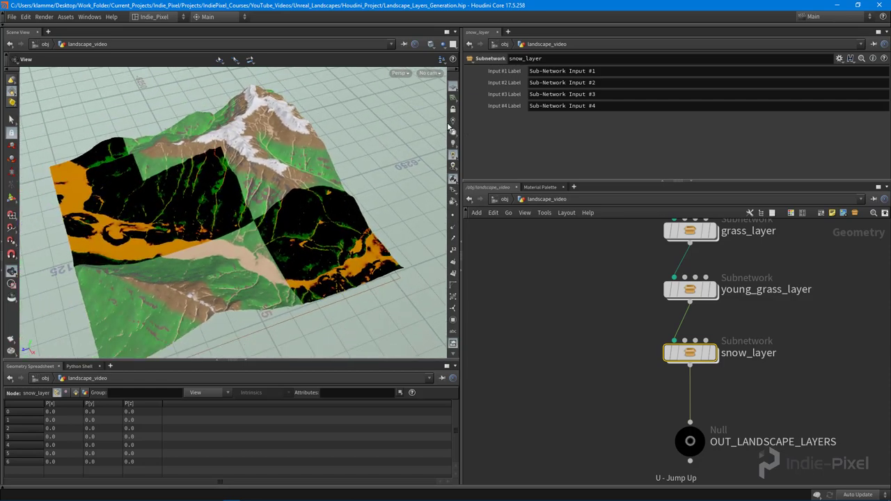
Disable the viewport lighting and examine the flat snow, rock and grass colours and their broken-up edges along the mountain slopes
click(452, 121)
right_drag(289, 233, 320, 203)
drag(320, 203, 209, 204)
right_drag(209, 205, 308, 203)
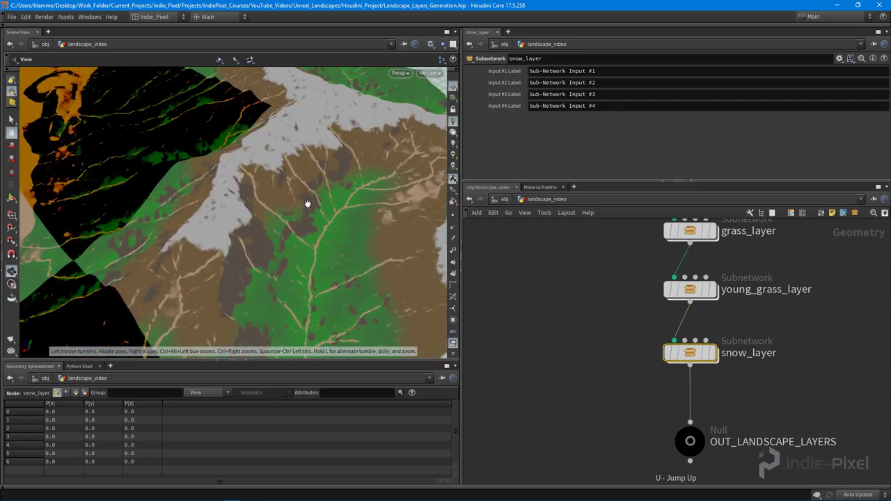
drag(307, 203, 354, 160)
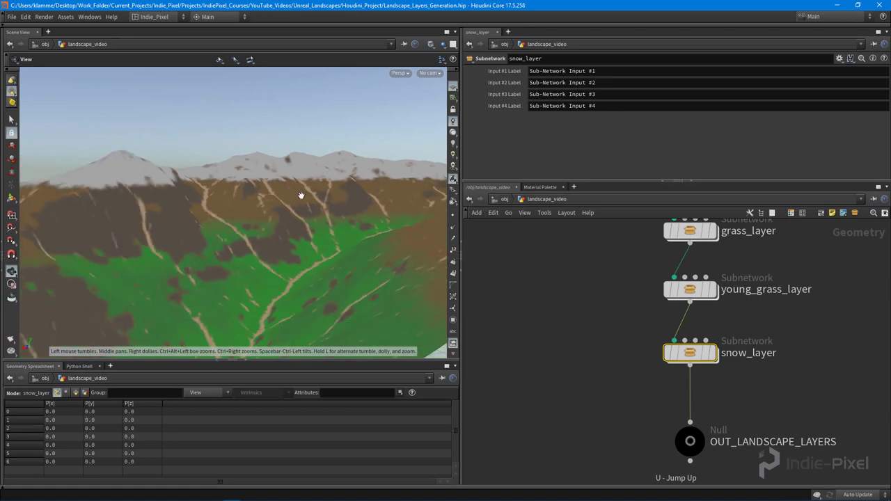
drag(301, 195, 344, 192)
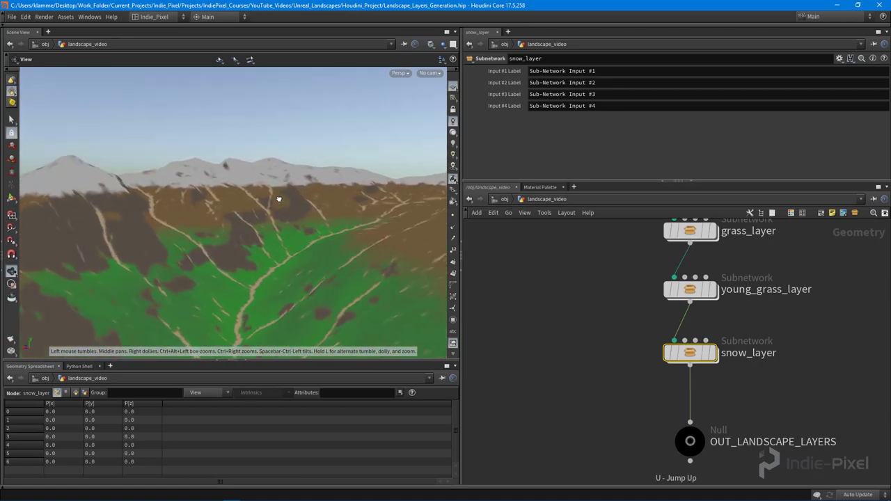
drag(304, 196, 292, 225)
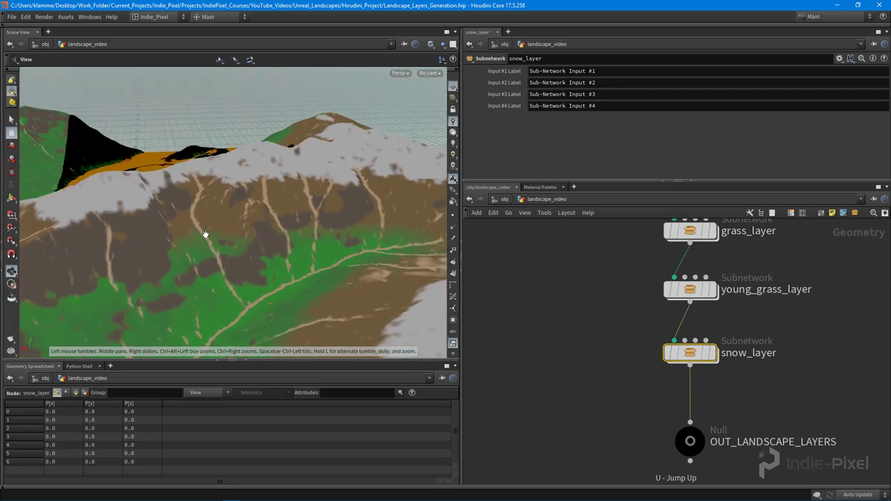
drag(233, 226, 301, 211)
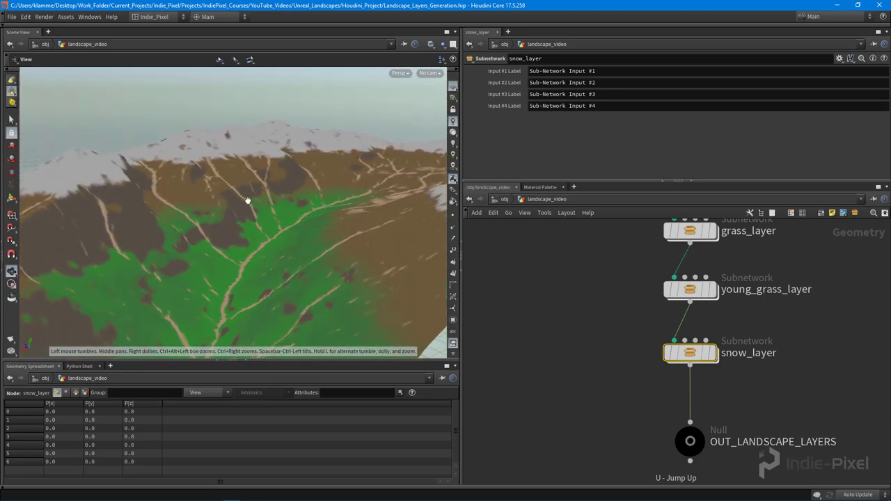
drag(247, 200, 245, 197)
drag(307, 206, 335, 169)
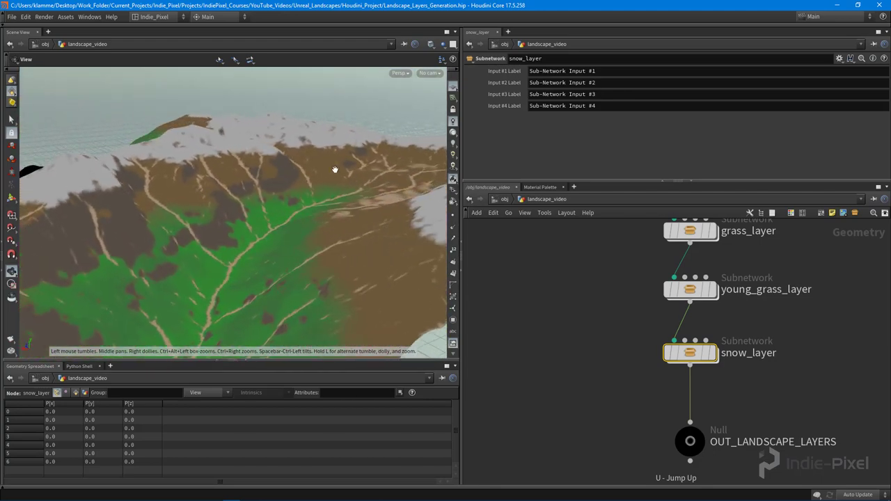
drag(255, 205, 349, 184)
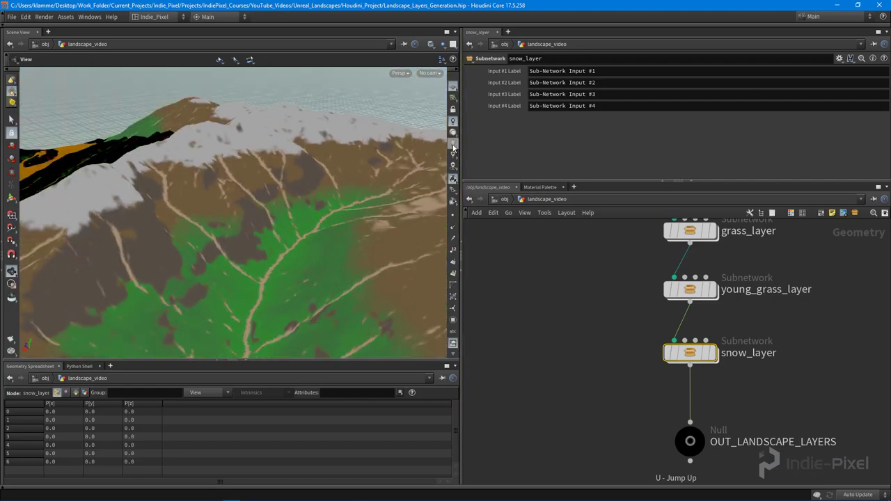